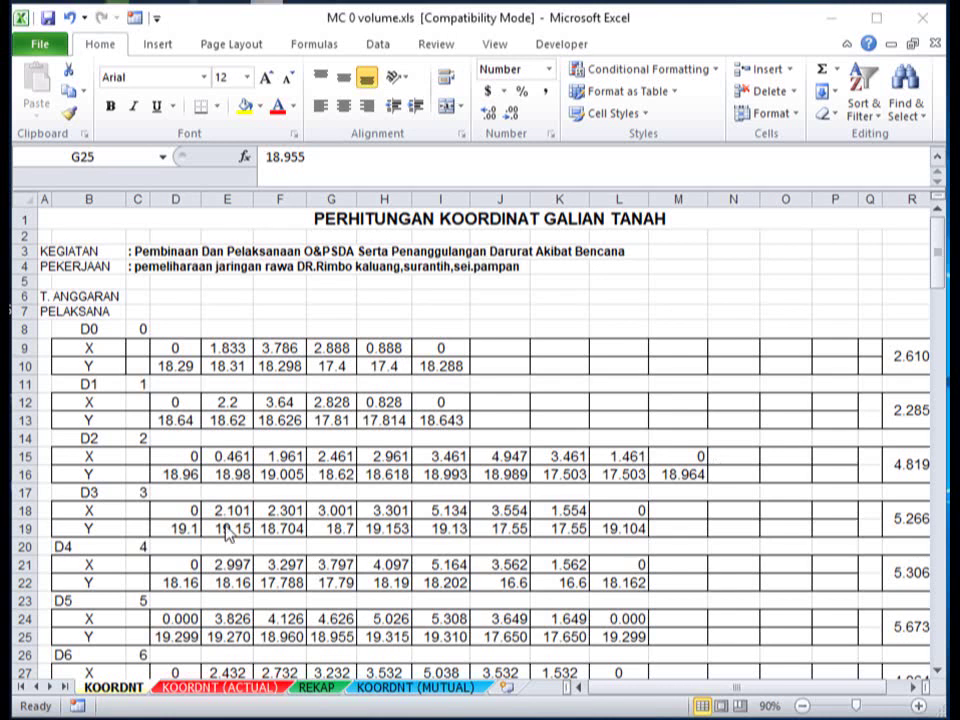
# Browse the KOORDNT (ACTUAL) chart, REKAP recap and KOORDNT (MUTUAL) sheets of MC 0 volume.xls.
pyautogui.scroll(-5, 231, 514)
pyautogui.scroll(5, 265, 514)
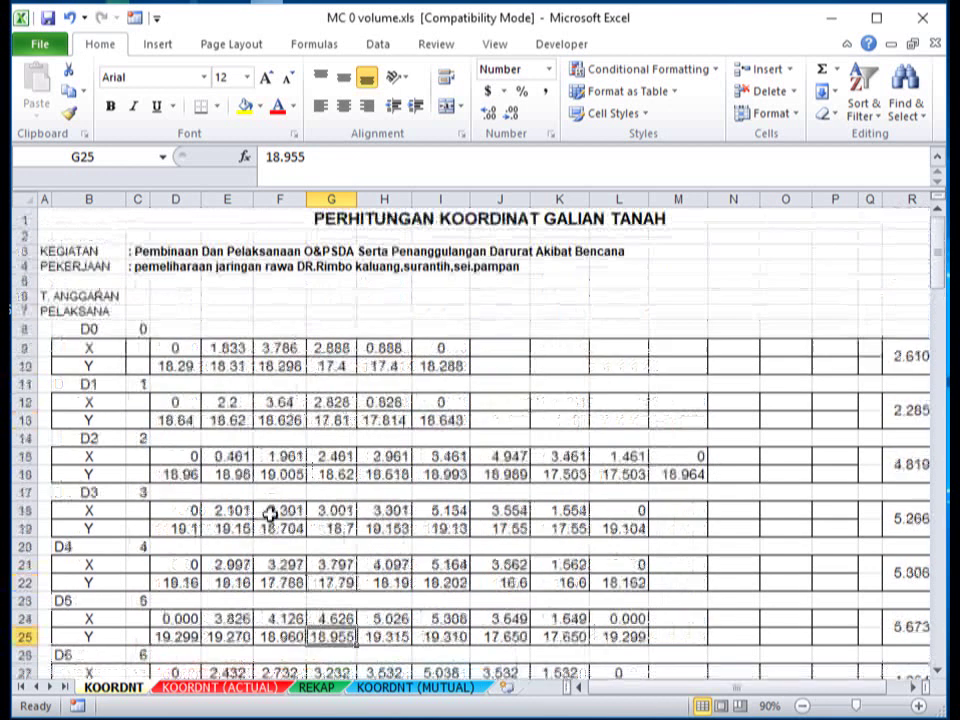
pyautogui.click(220, 689)
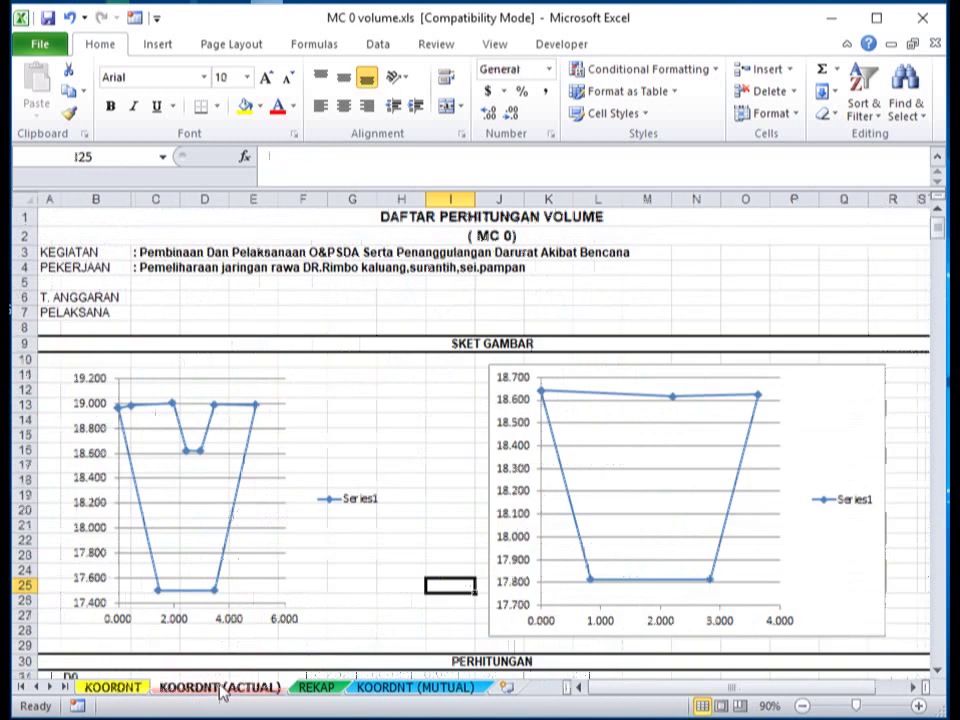
pyautogui.click(416, 510)
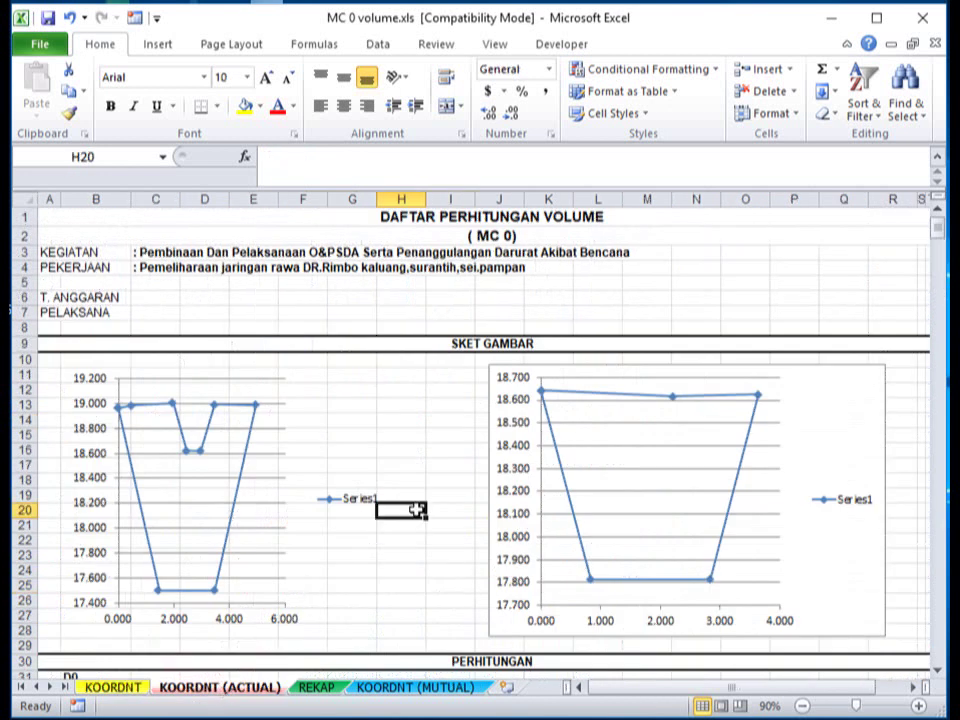
pyautogui.click(445, 424)
pyautogui.click(316, 688)
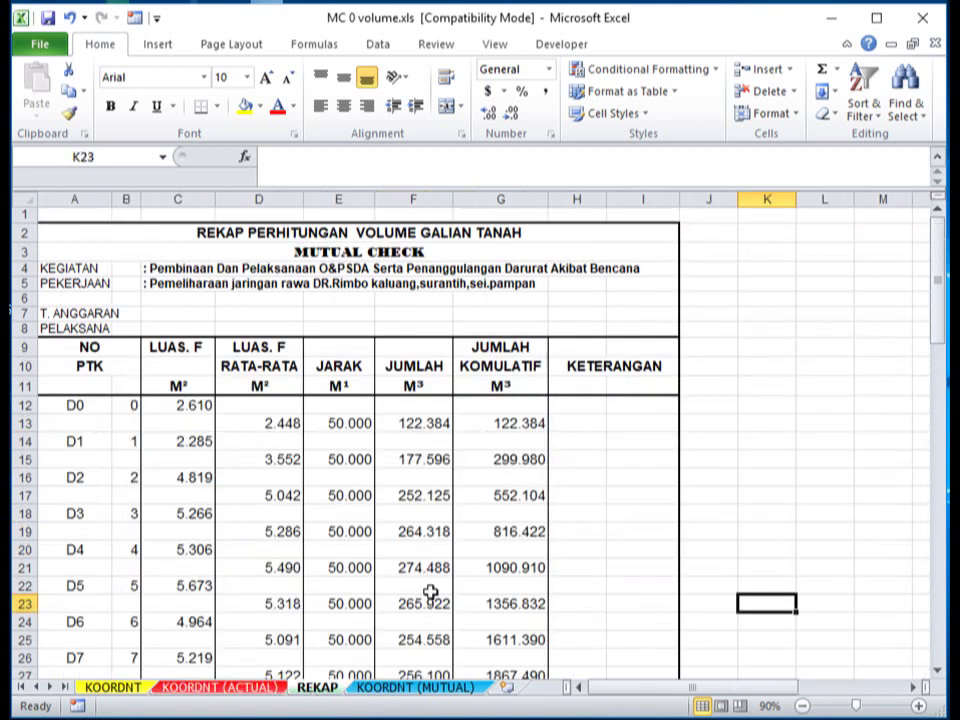
pyautogui.scroll(-4, 392, 489)
pyautogui.scroll(3, 392, 489)
pyautogui.scroll(1, 393, 491)
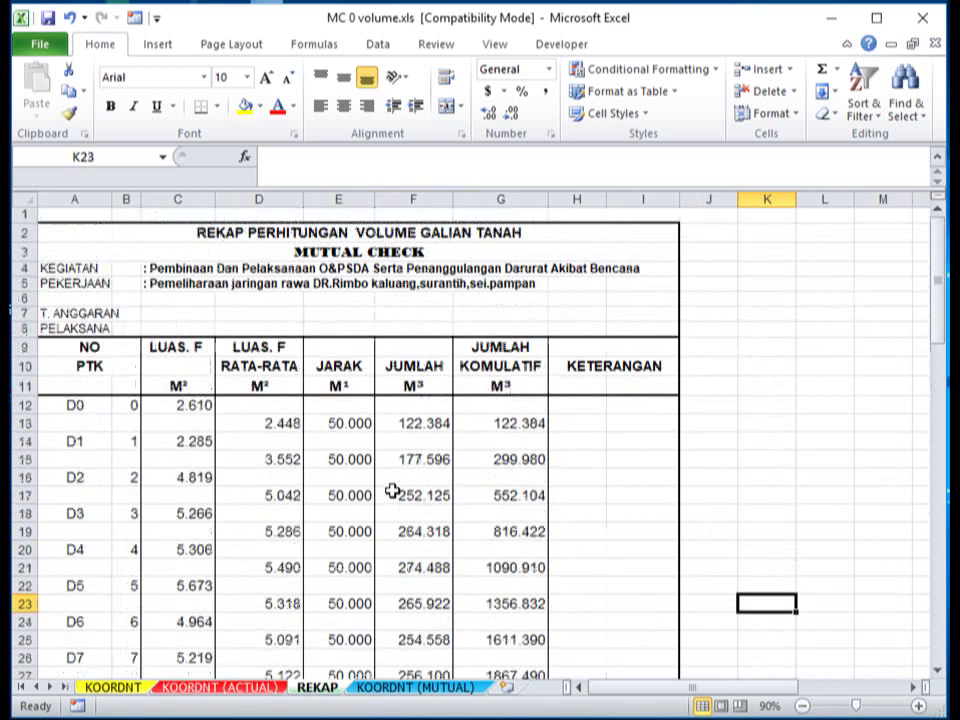
pyautogui.click(654, 476)
pyautogui.click(468, 690)
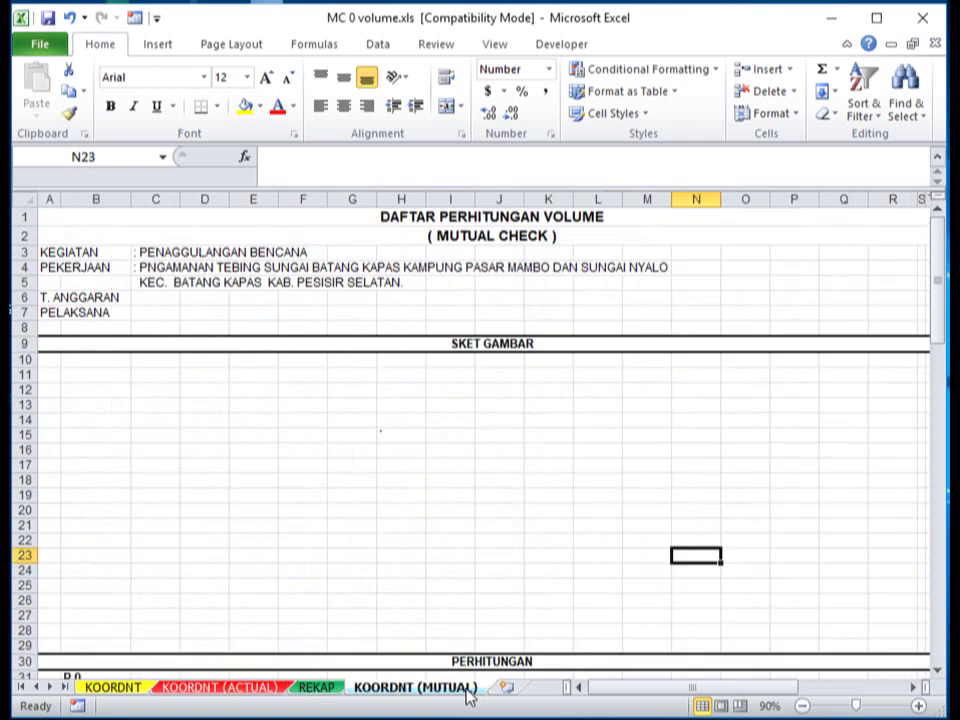
# Cycle again through KOORDNT, KOORDNT (ACTUAL), REKAP and KOORDNT (MUTUAL).
pyautogui.click(96, 689)
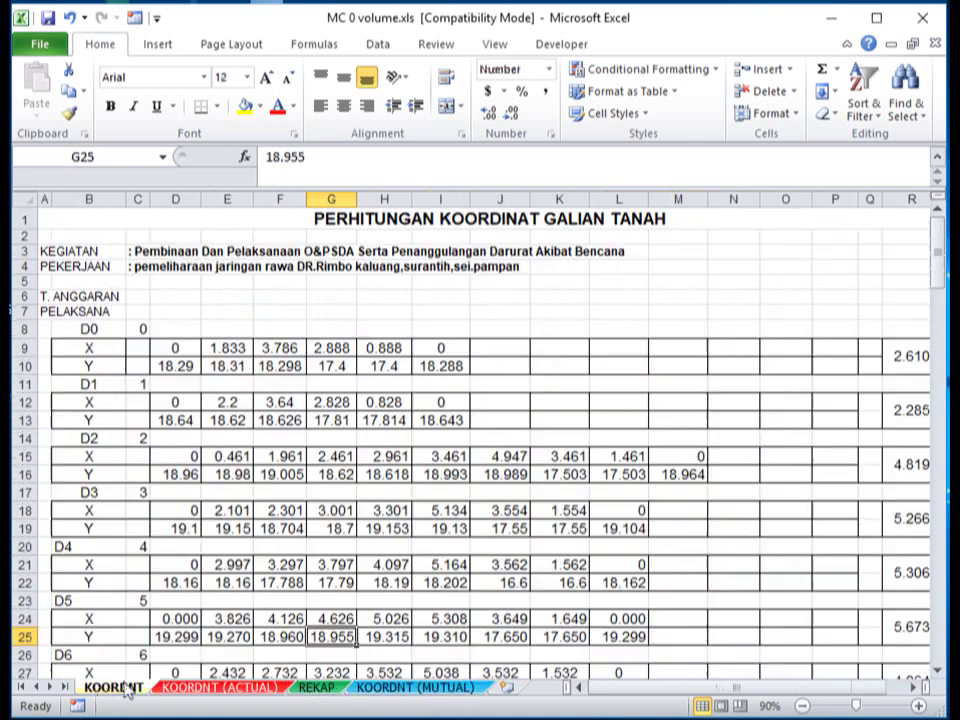
pyautogui.click(186, 689)
pyautogui.click(412, 562)
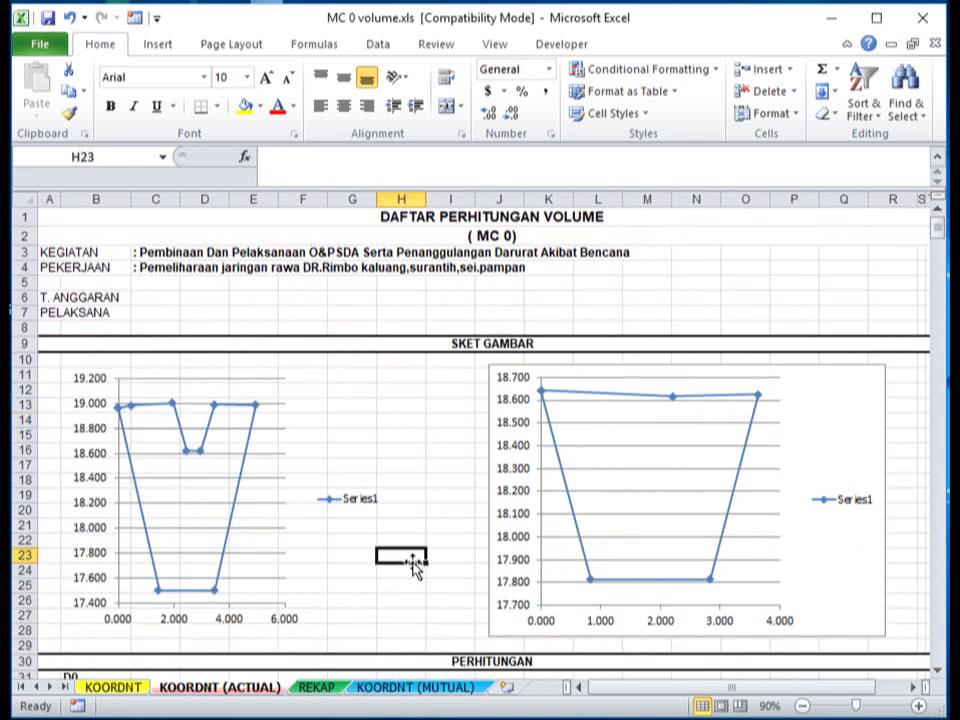
pyautogui.click(420, 465)
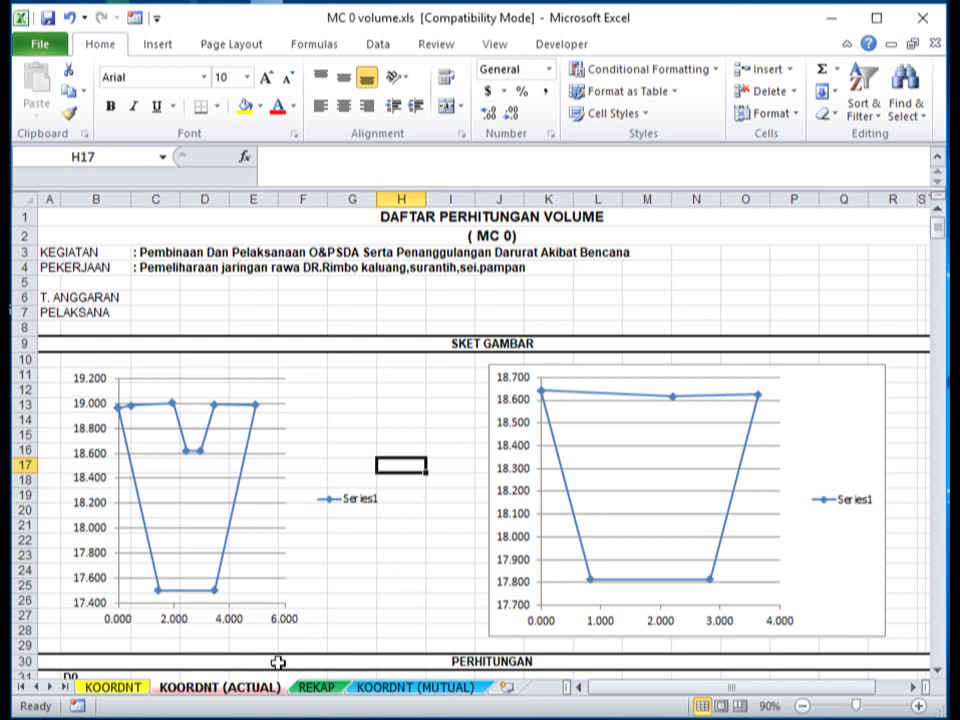
pyautogui.click(316, 688)
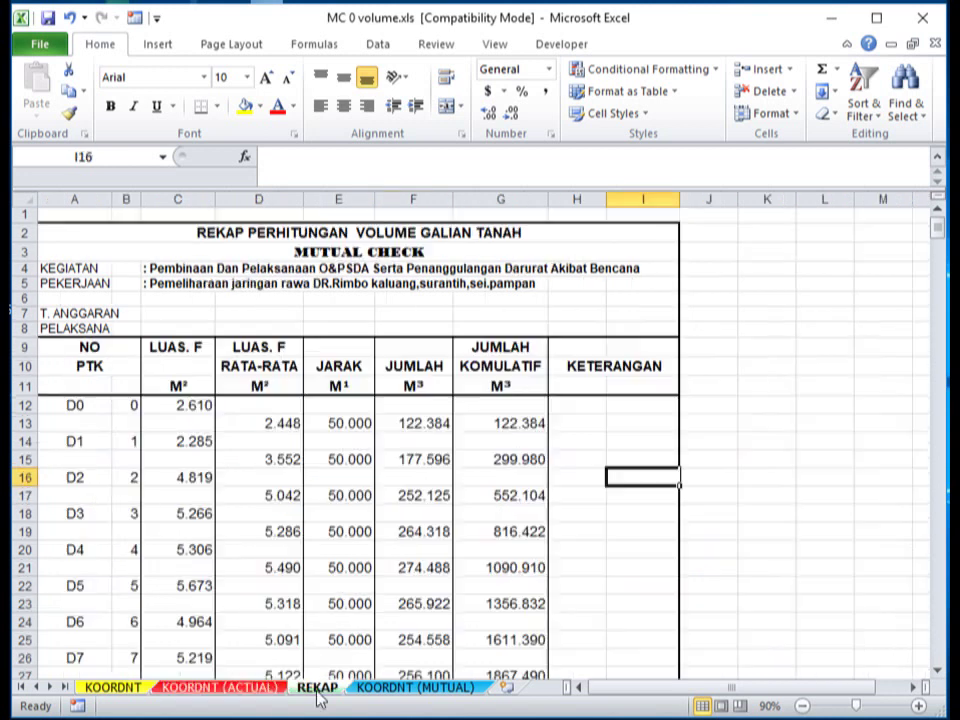
pyautogui.click(415, 688)
pyautogui.click(113, 688)
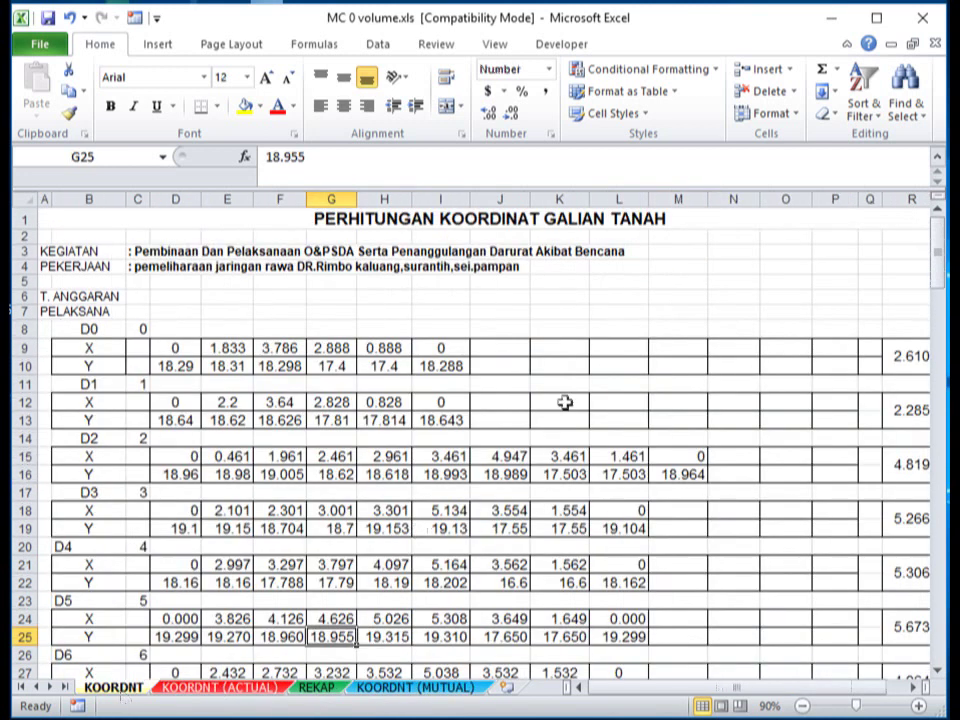
pyautogui.click(664, 310)
# Review the chart, recap and mutual sheets once more, then minimize the MC 0 volume workbook.
pyautogui.click(252, 688)
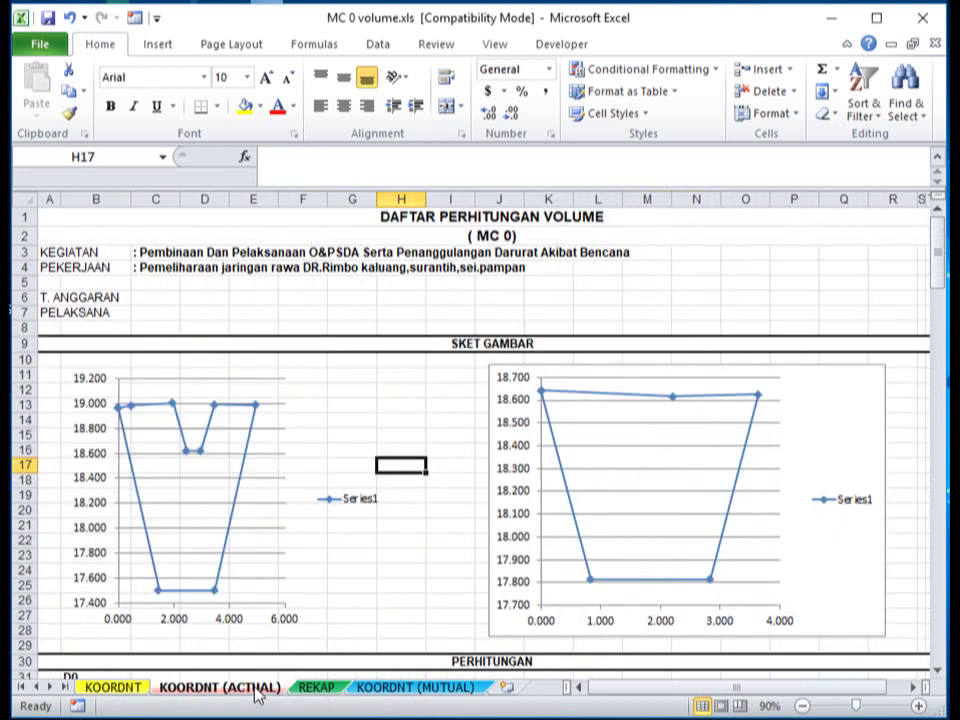
pyautogui.click(330, 688)
pyautogui.click(392, 692)
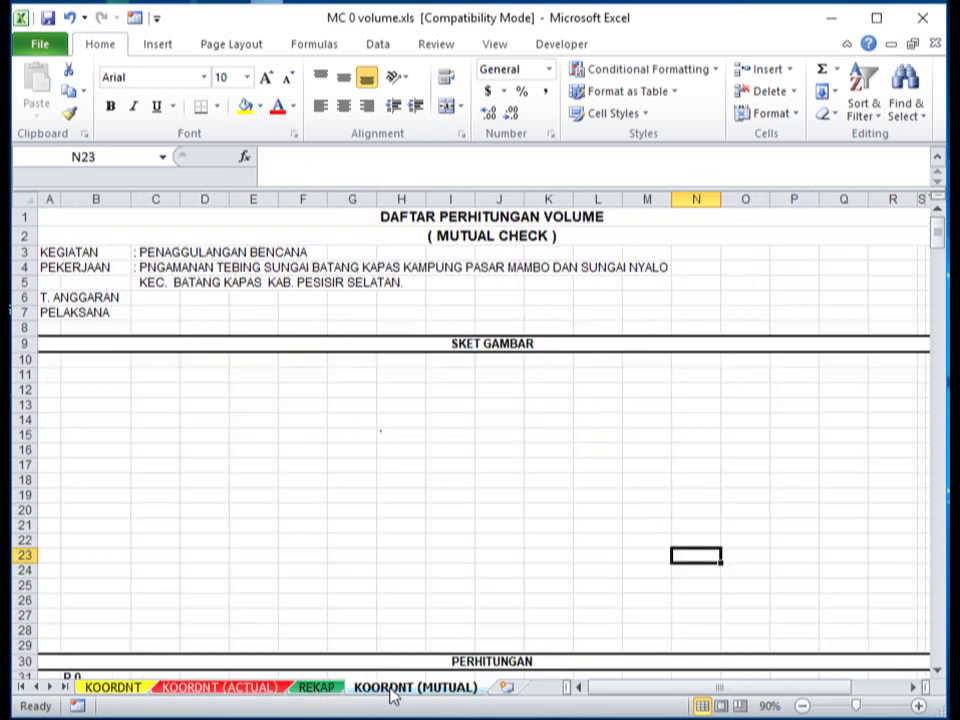
pyautogui.click(288, 555)
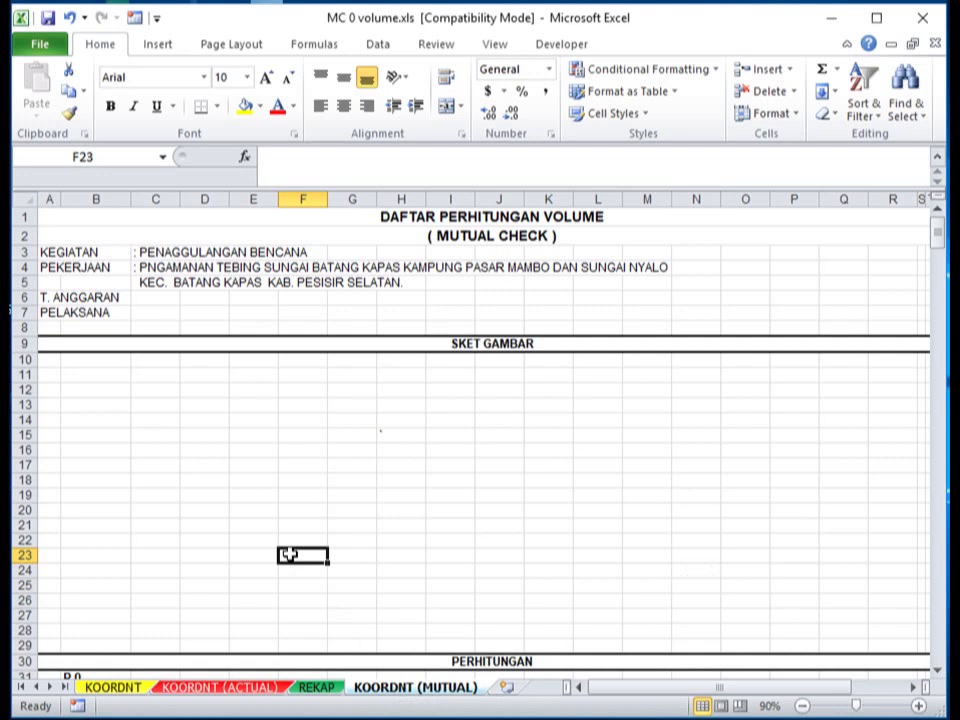
pyautogui.click(506, 495)
pyautogui.scroll(-4, 349, 598)
pyautogui.scroll(4, 349, 598)
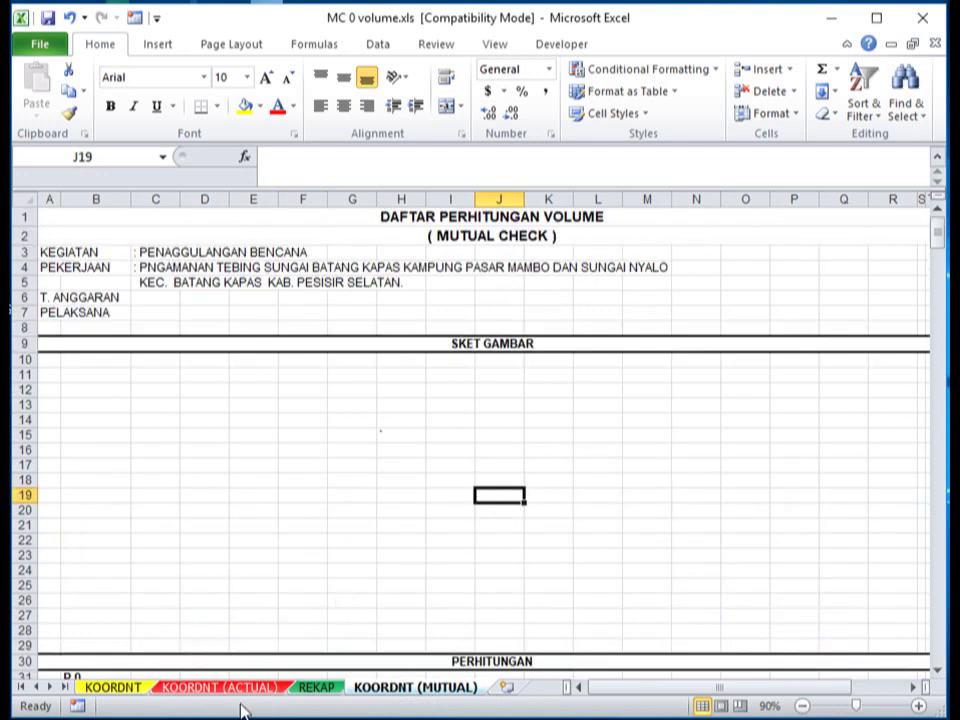
pyautogui.click(190, 690)
pyautogui.click(84, 690)
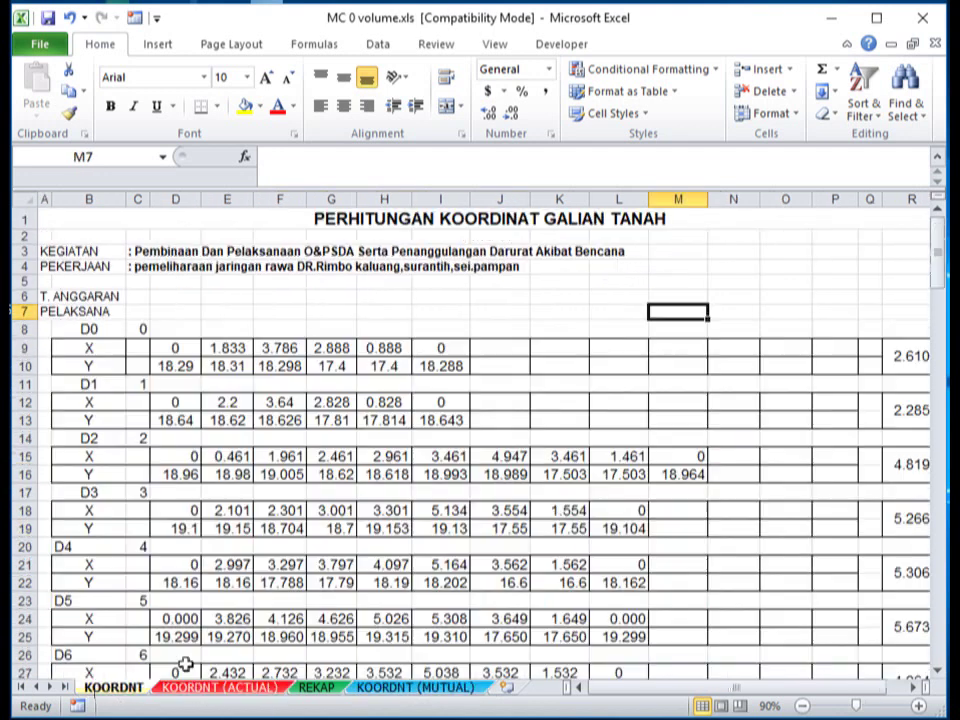
pyautogui.click(832, 22)
# Minimize the empty Book1 workbook and switch back to Land Desktop.
pyautogui.click(832, 20)
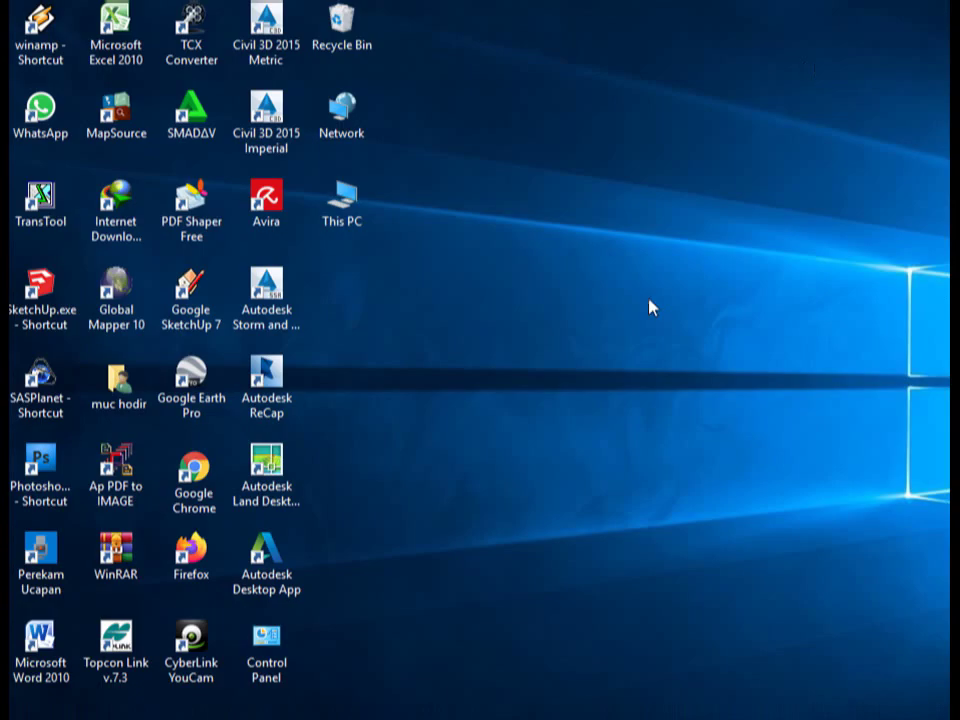
pyautogui.hotkey('alt', 'Tab')
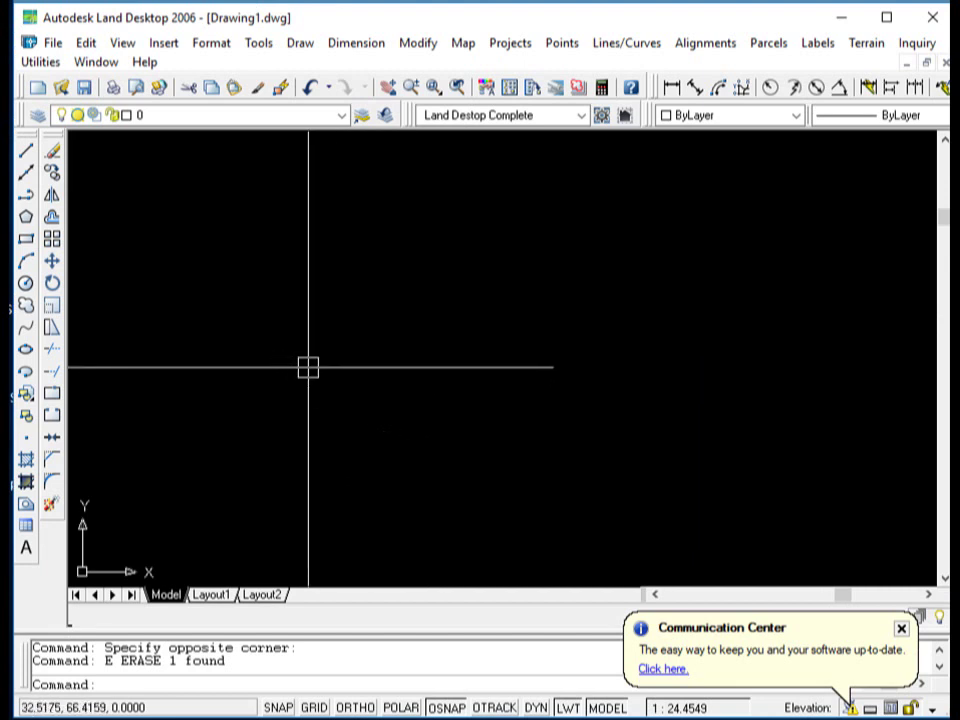
pyautogui.click(26, 194)
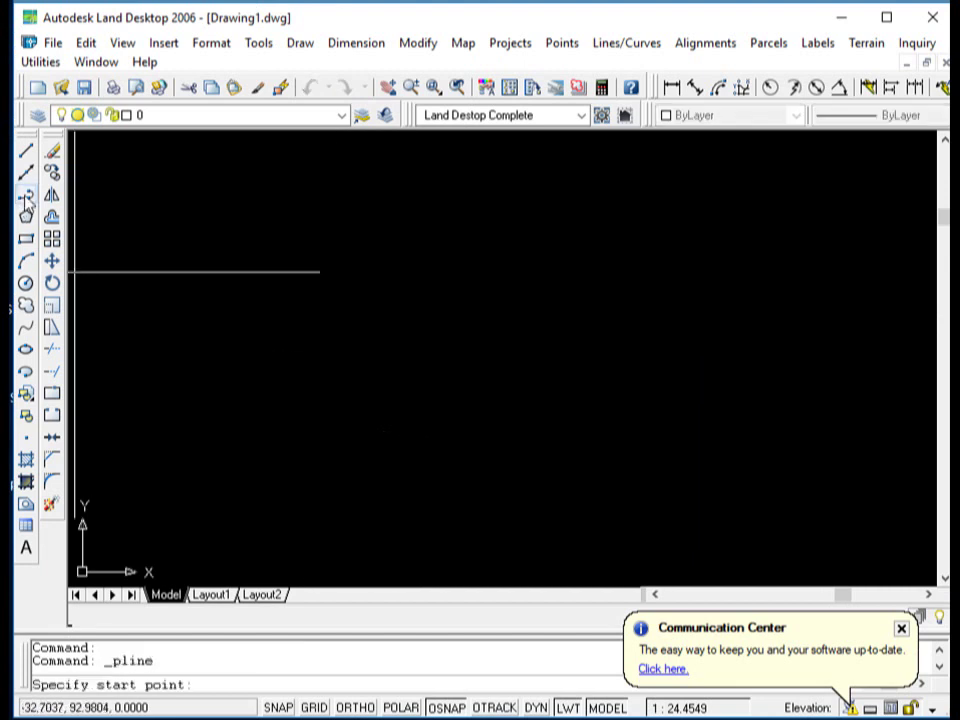
# Draw a polyline through upper-left, bottom, lower-right and upper-right points, close it with C, and select it.
pyautogui.click(318, 262)
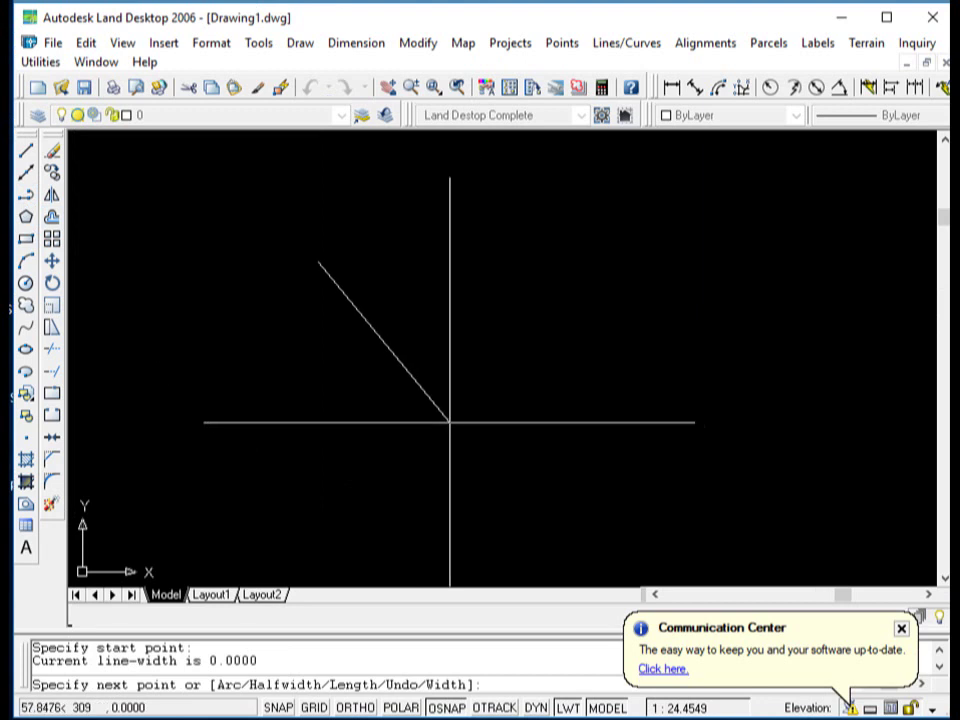
pyautogui.click(536, 450)
pyautogui.click(647, 407)
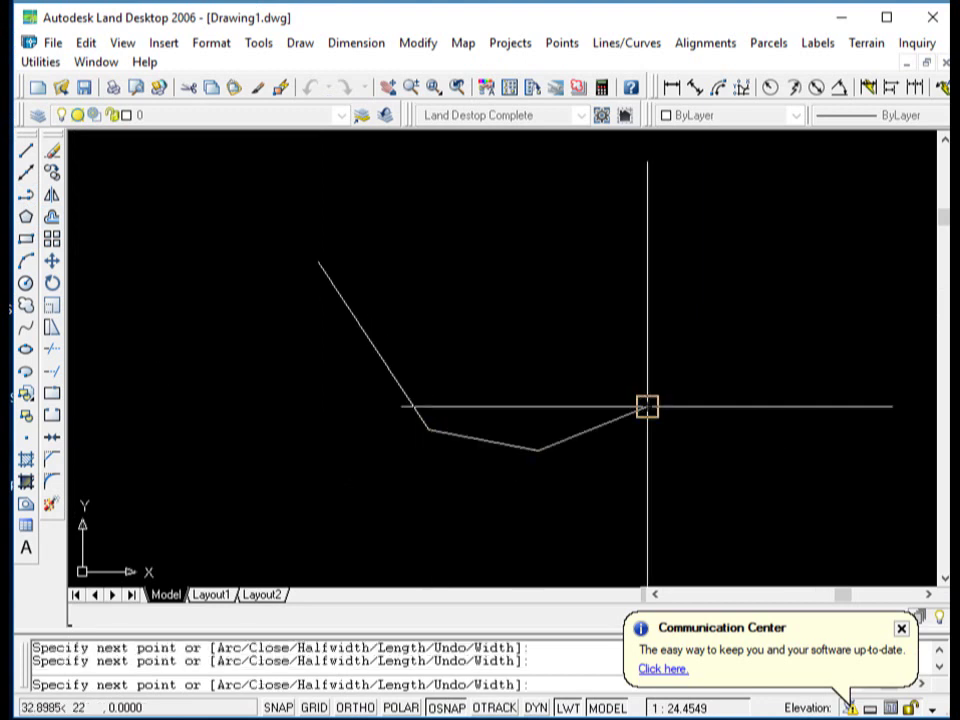
pyautogui.click(680, 243)
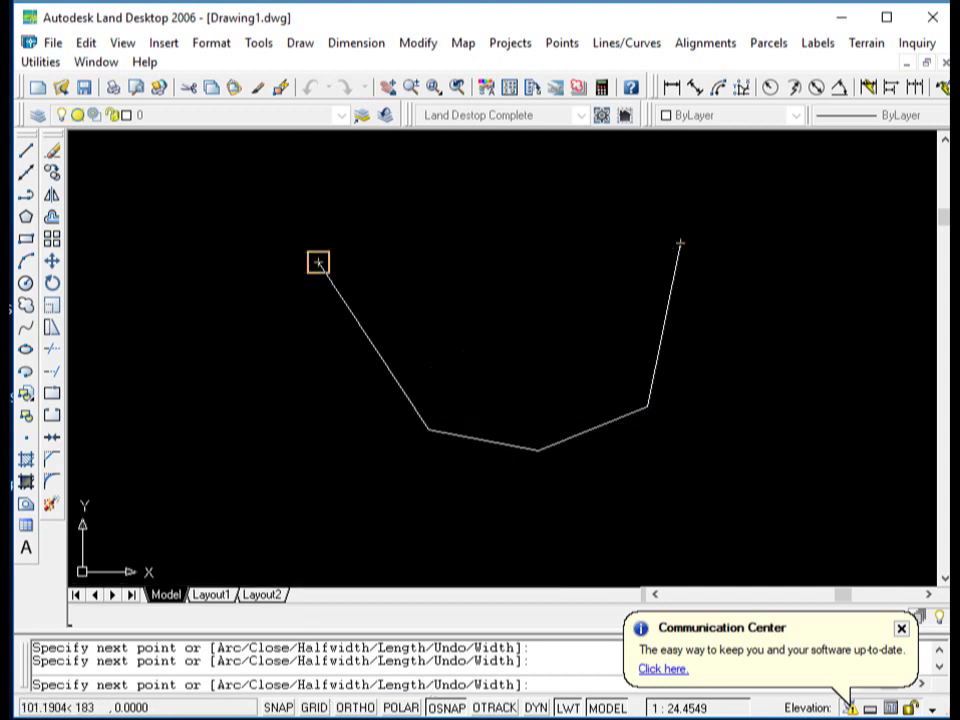
pyautogui.write('c')
pyautogui.press('Return')
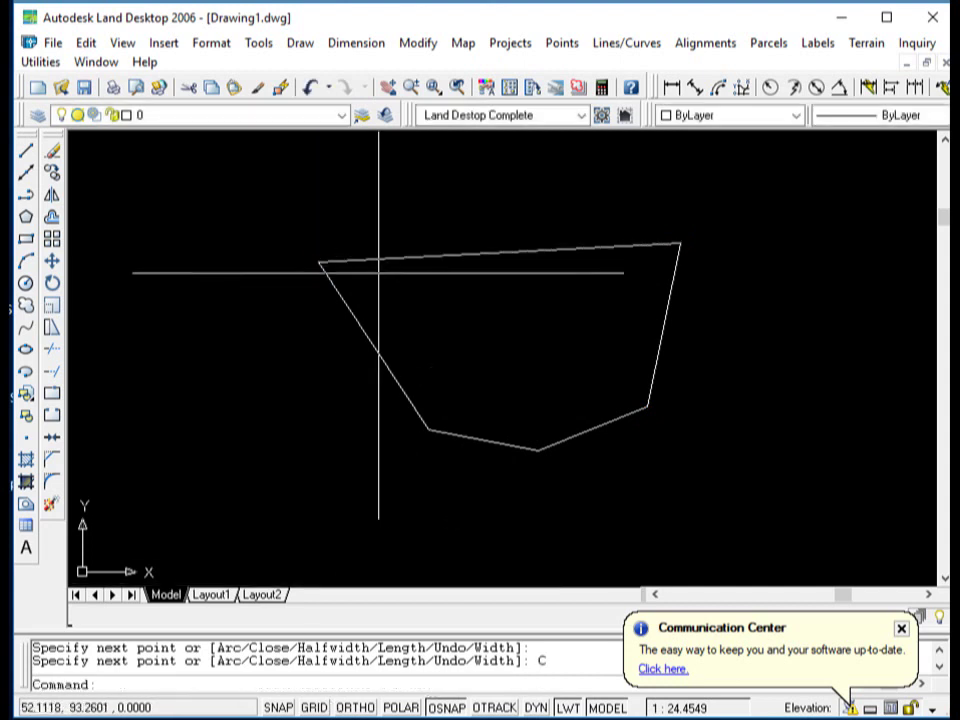
pyautogui.click(385, 253)
pyautogui.scroll(-6, 290, 315)
pyautogui.scroll(6, 324, 324)
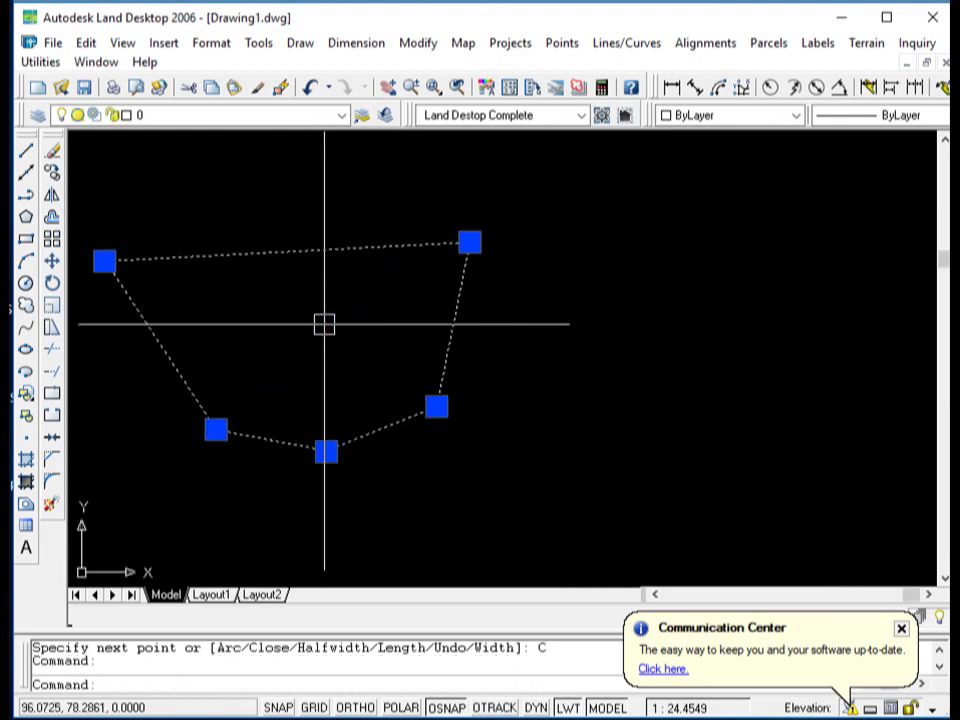
pyautogui.scroll(-2, 562, 245)
pyautogui.scroll(2, 456, 281)
pyautogui.write('LL')
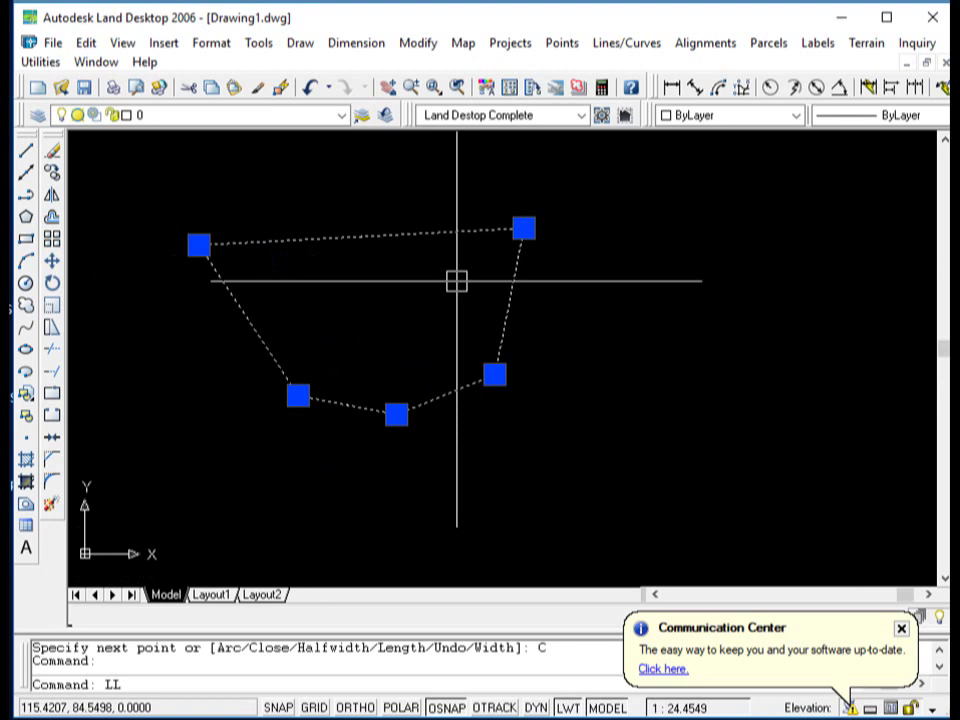
# List the selected polyline and copy its area value 4079.4674 from the Text Window.
pyautogui.press('Return')
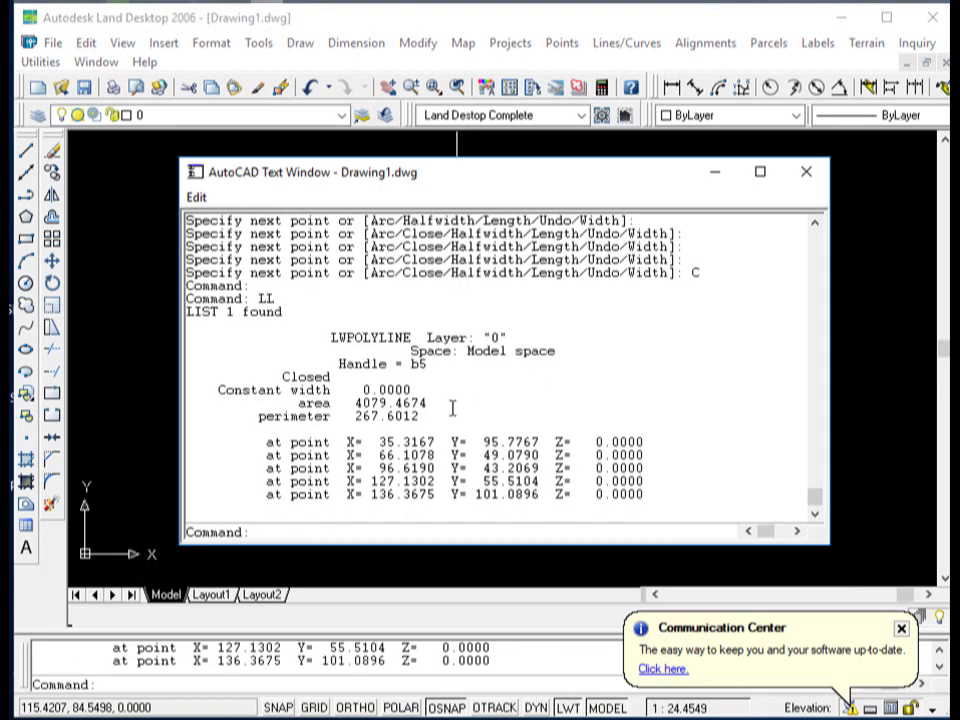
pyautogui.moveTo(445, 408); pyautogui.dragTo(355, 404)
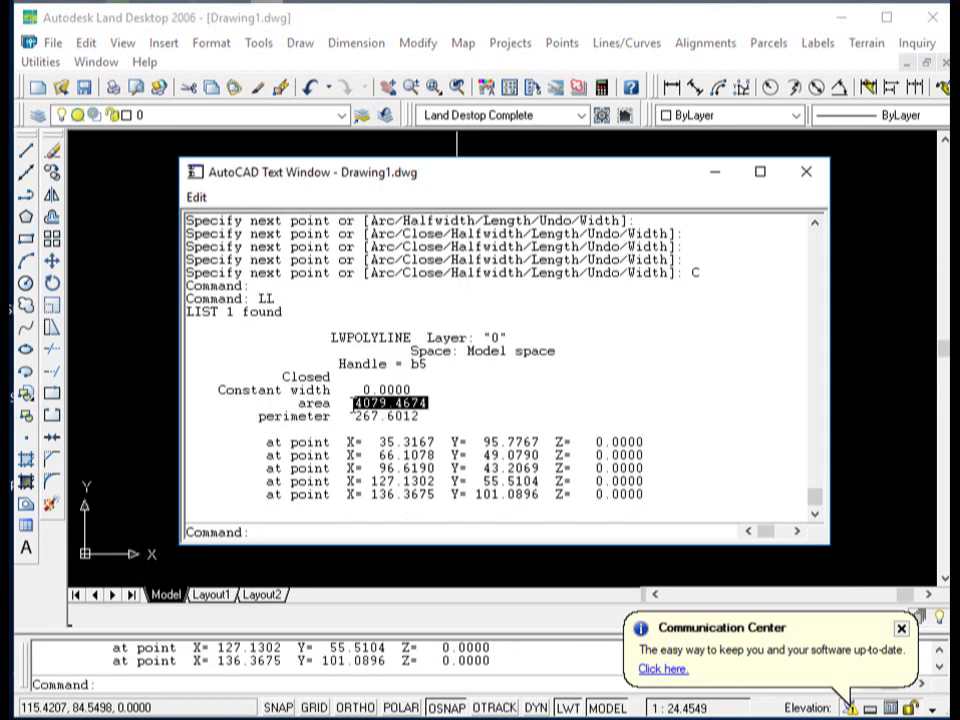
pyautogui.rightClick(352, 404)
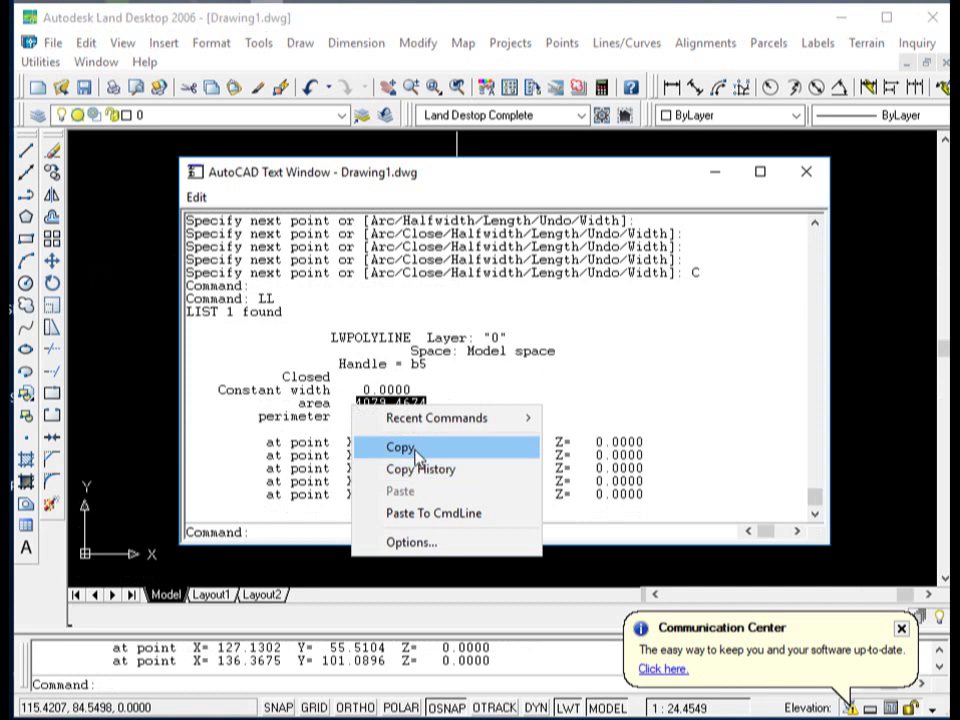
pyautogui.click(415, 451)
# Paste the area 4079.4674 into E2 of Book1 and make it bold.
pyautogui.click(467, 692)
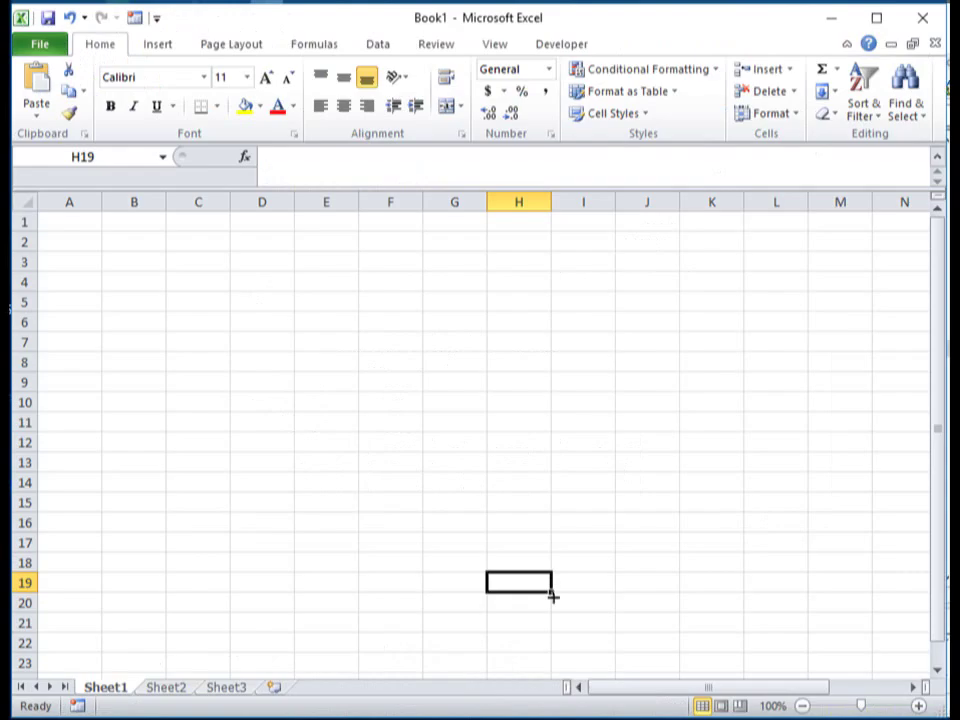
pyautogui.rightClick(305, 238)
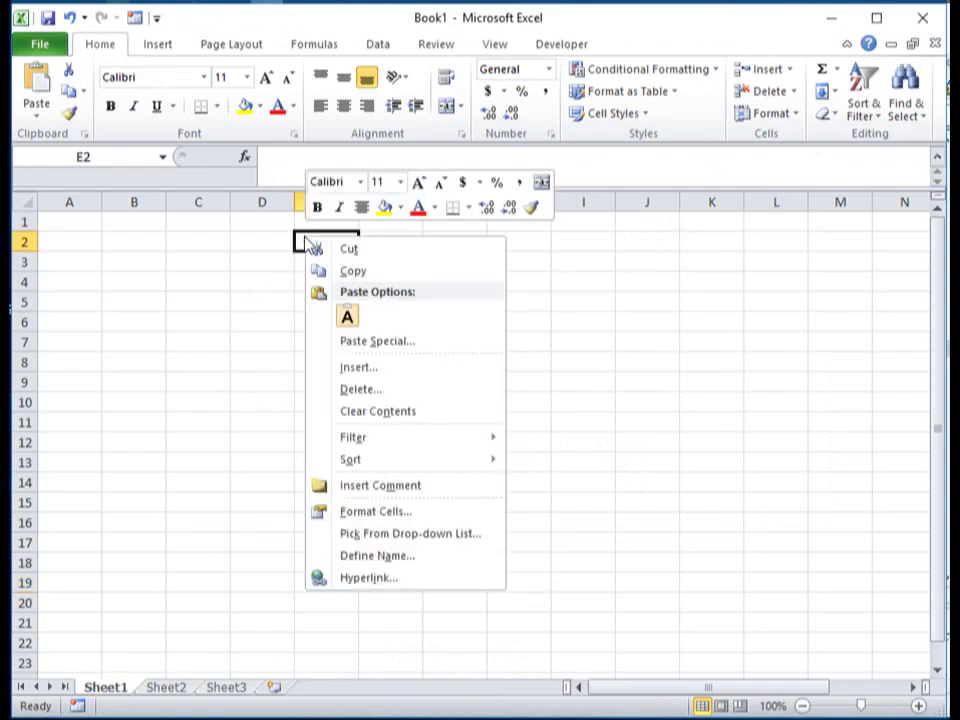
pyautogui.click(347, 318)
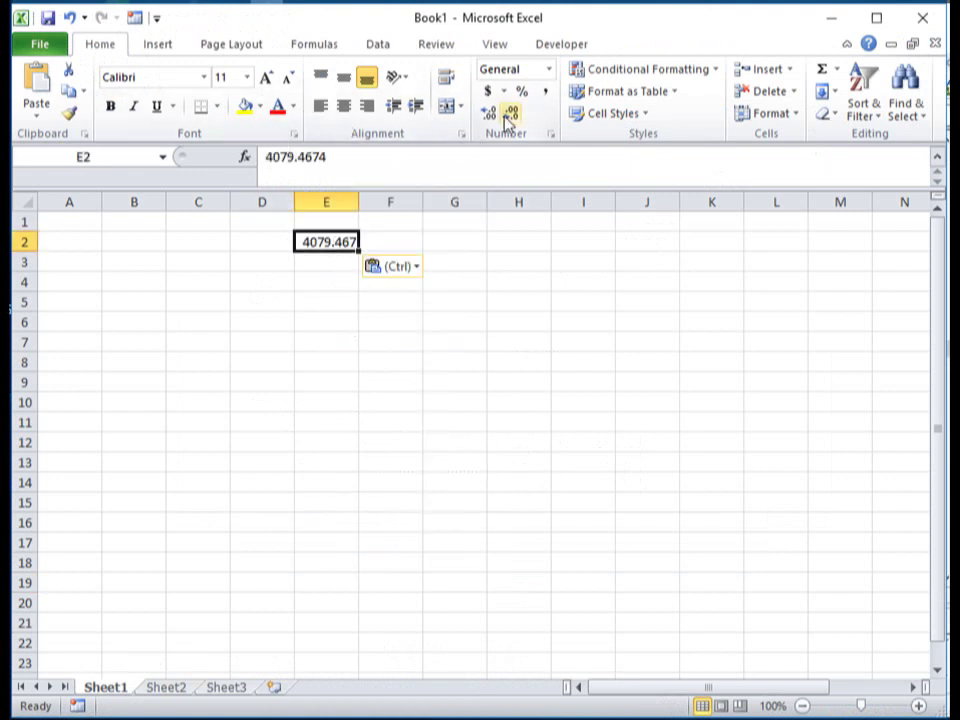
pyautogui.click(111, 108)
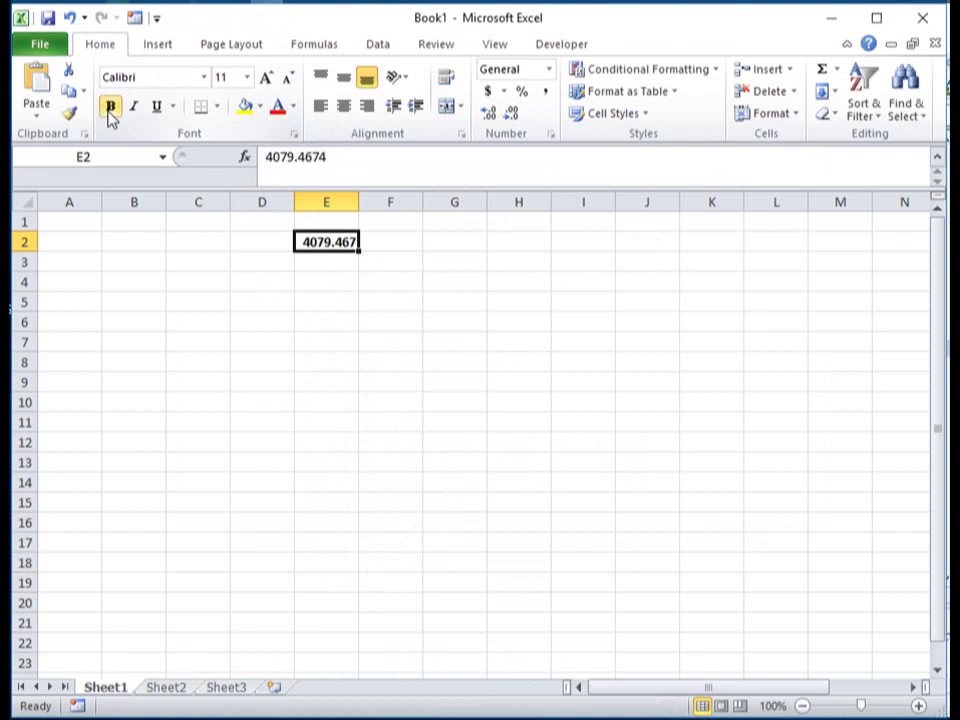
# Merge E2:F3 and centre the area value horizontally and vertically.
pyautogui.click(371, 300)
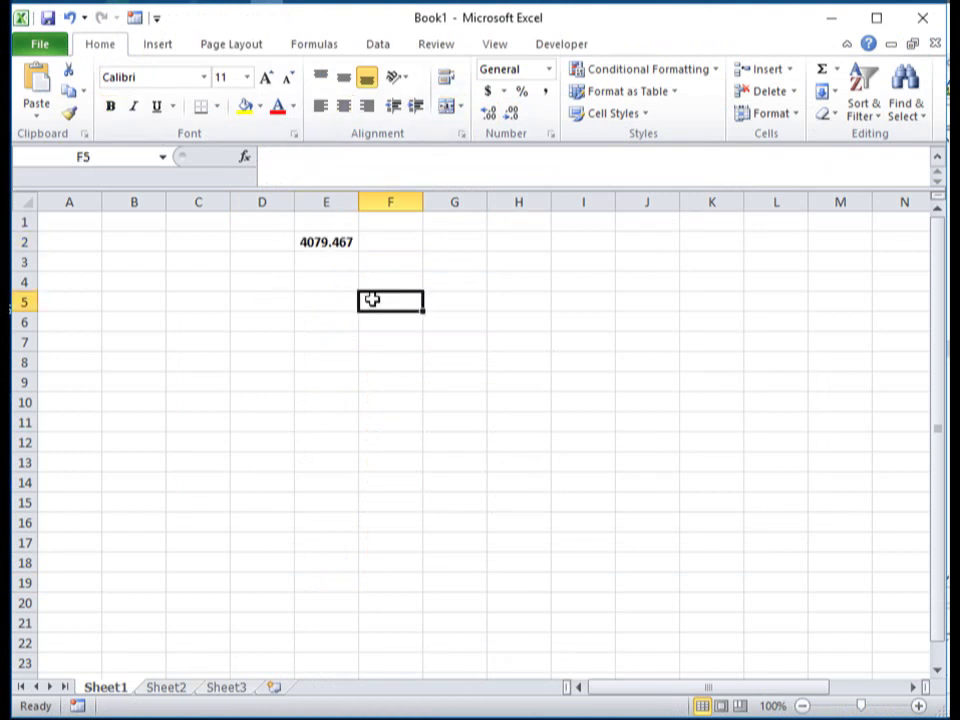
pyautogui.moveTo(330, 243); pyautogui.dragTo(418, 254)
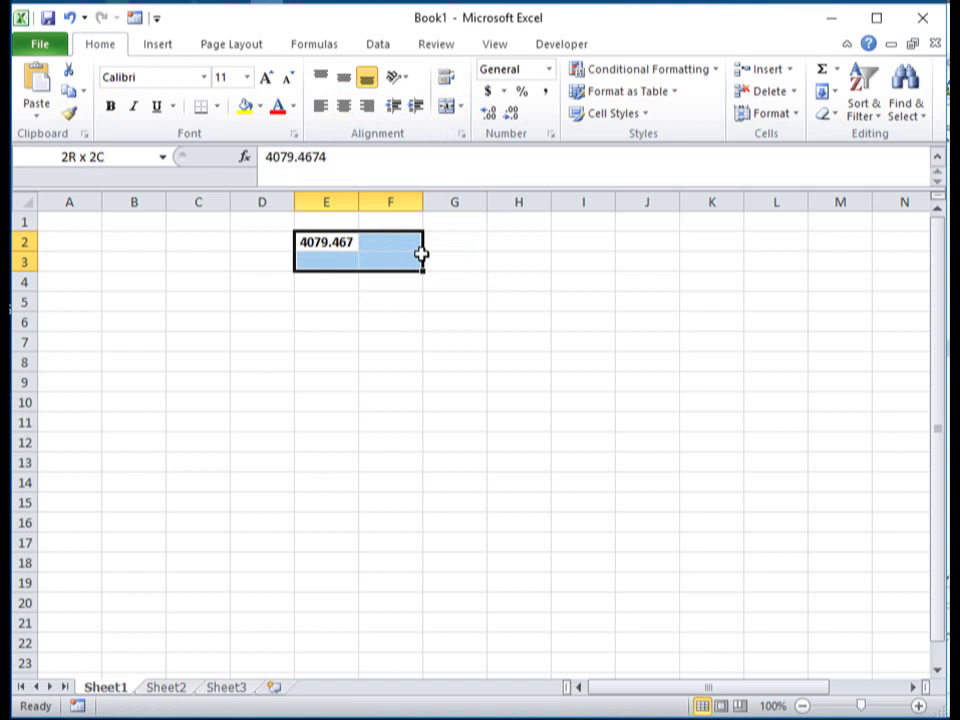
pyautogui.click(447, 106)
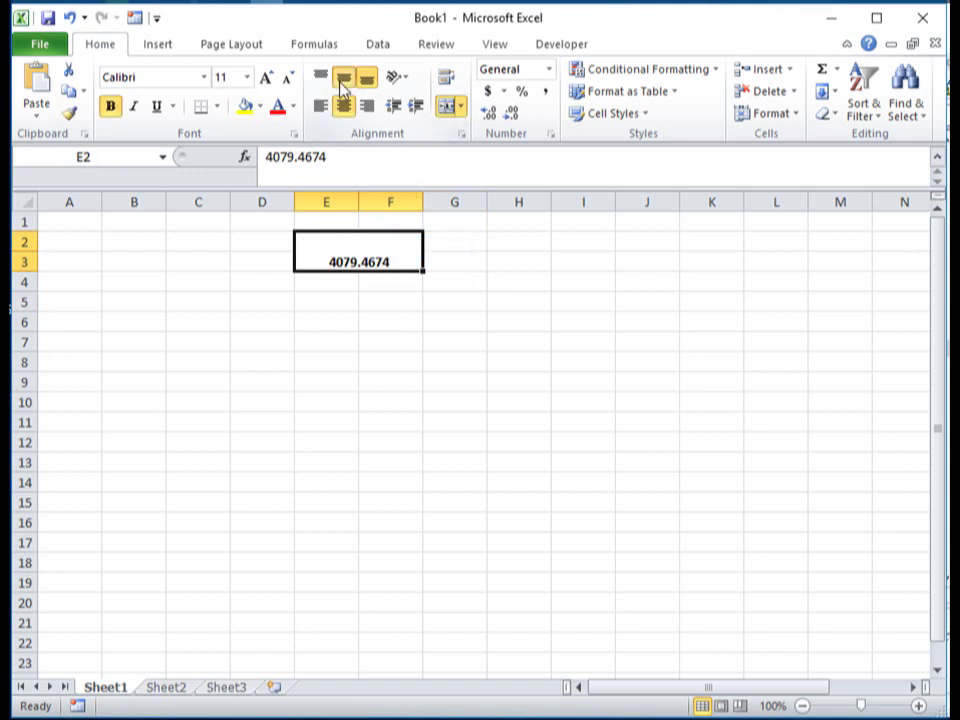
pyautogui.click(341, 87)
pyautogui.rightClick(363, 252)
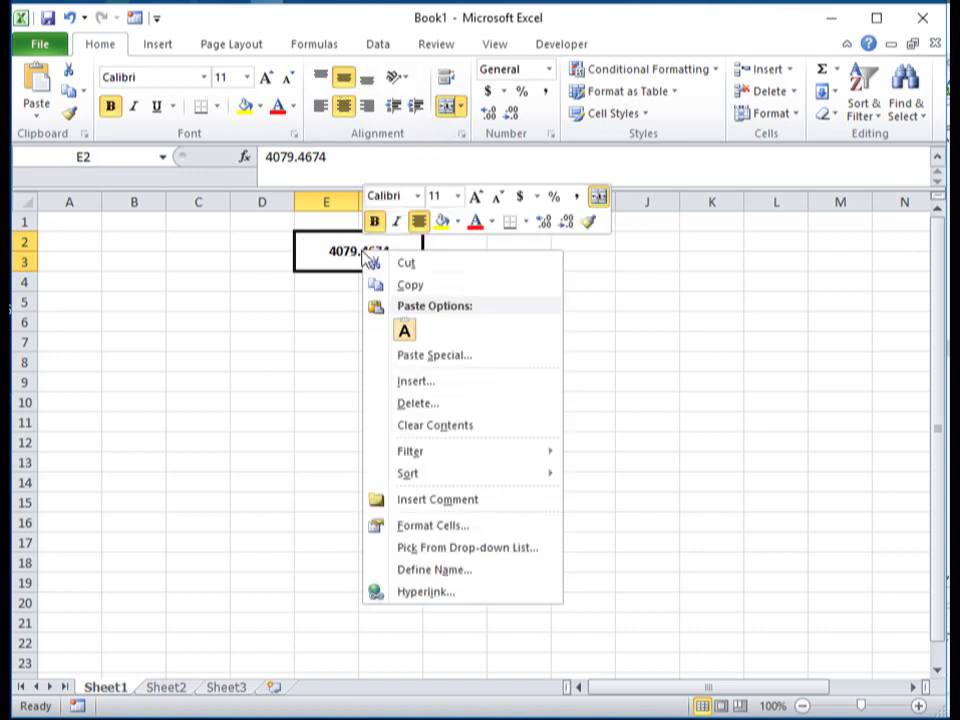
pyautogui.click(447, 528)
# Format the merged area cell as Number with 2 decimals (4079.47) at font size 14.
pyautogui.click(240, 366)
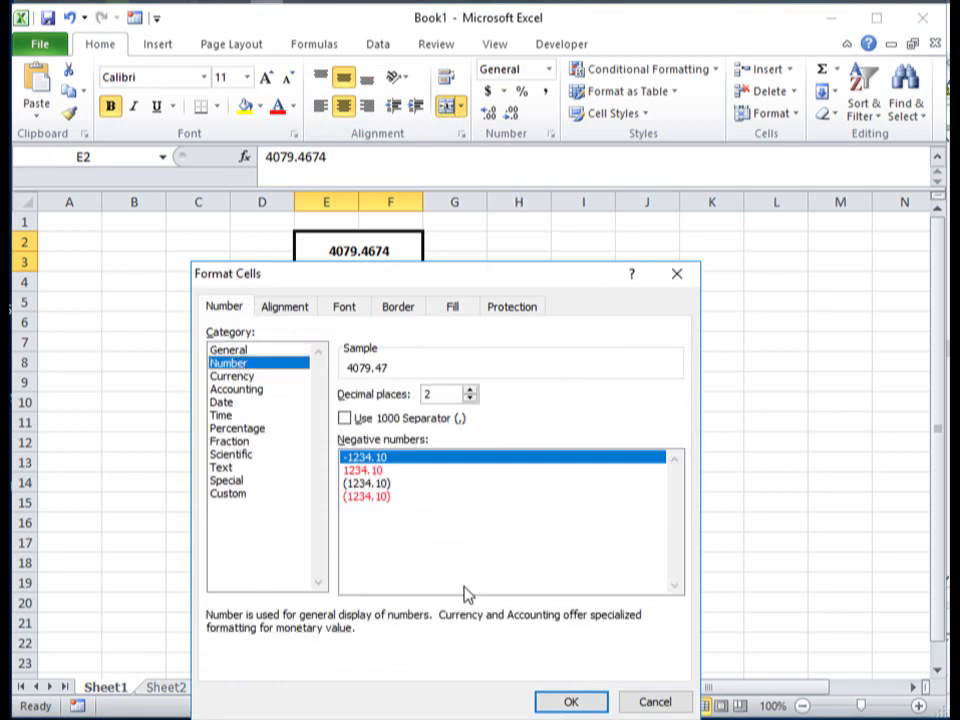
pyautogui.click(571, 703)
pyautogui.click(541, 428)
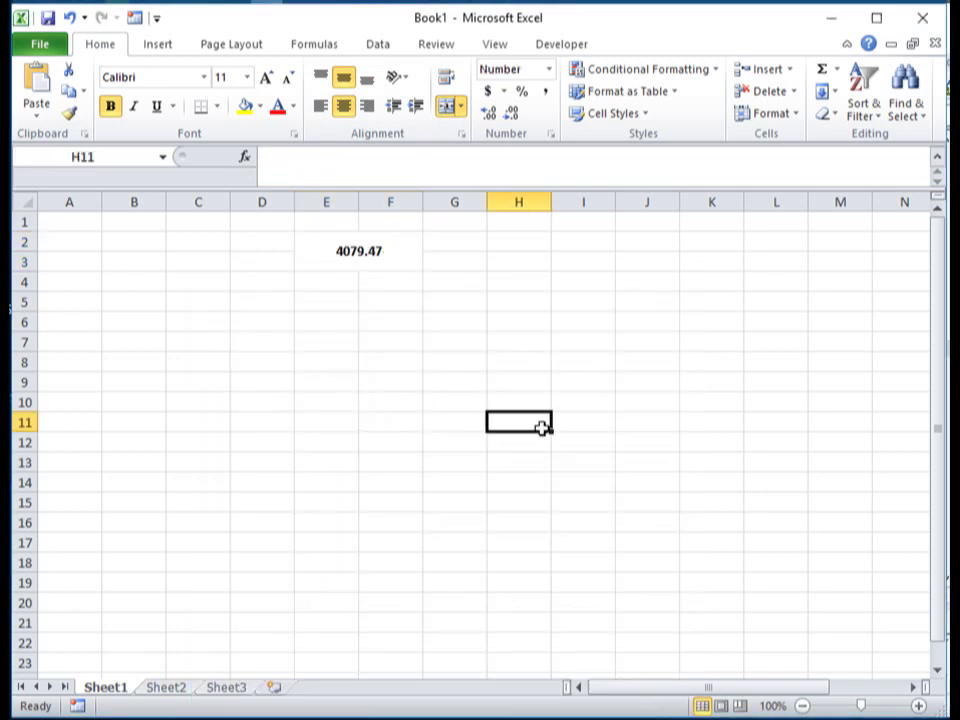
pyautogui.click(350, 253)
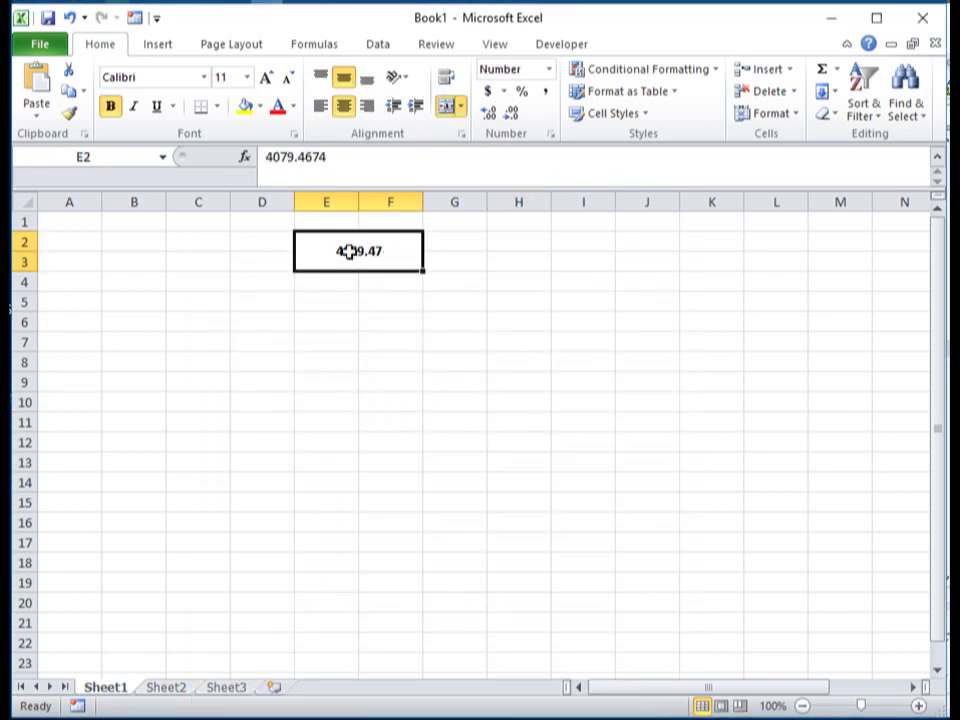
pyautogui.click(246, 77)
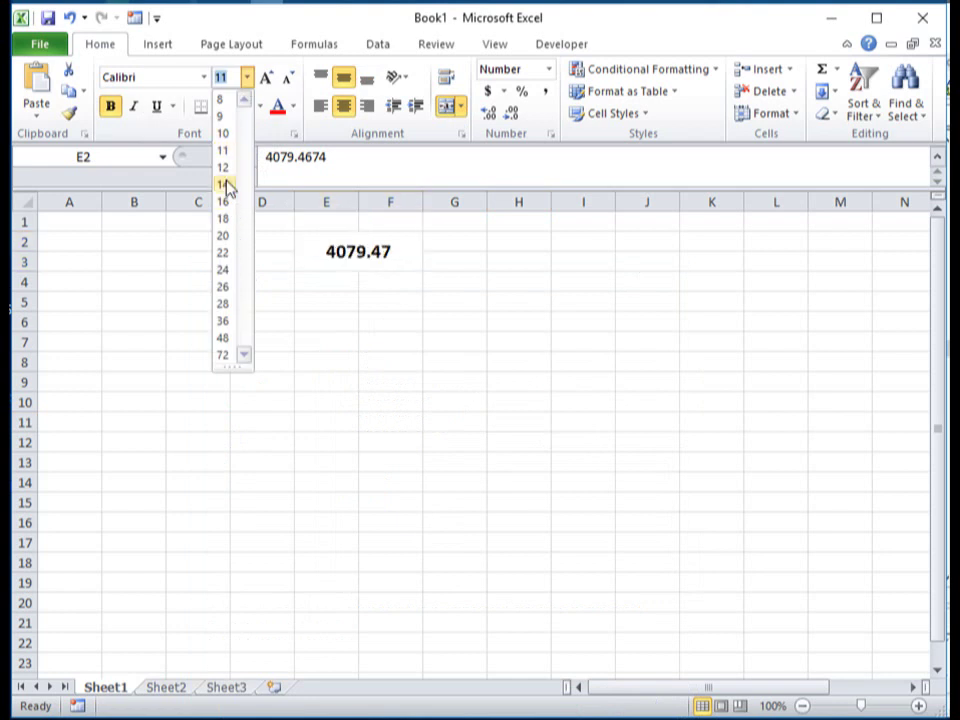
pyautogui.click(227, 186)
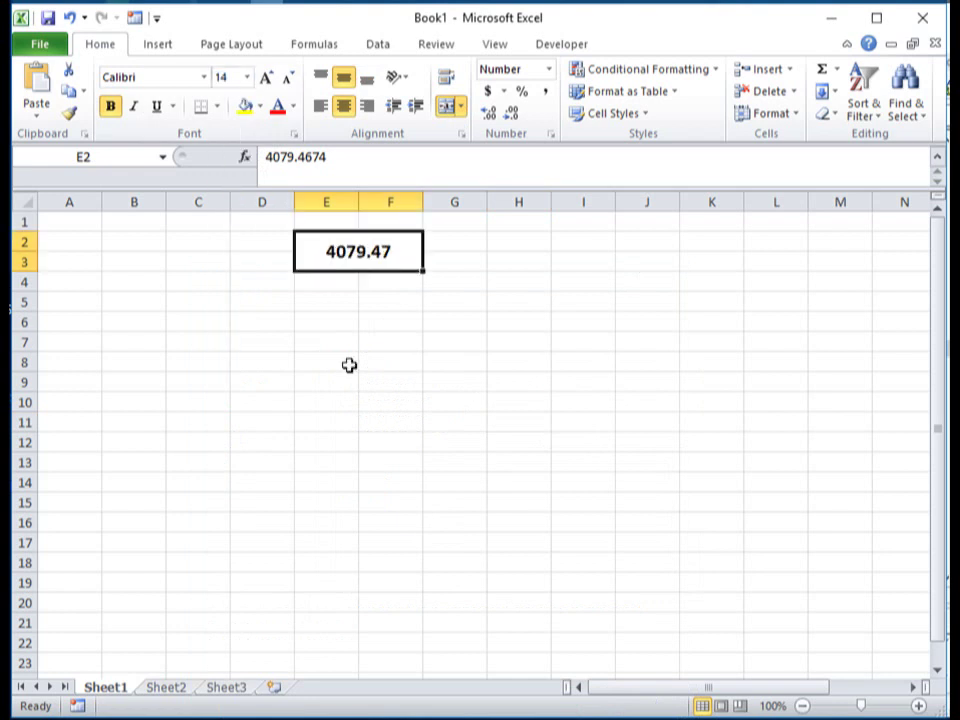
pyautogui.click(398, 462)
pyautogui.click(456, 484)
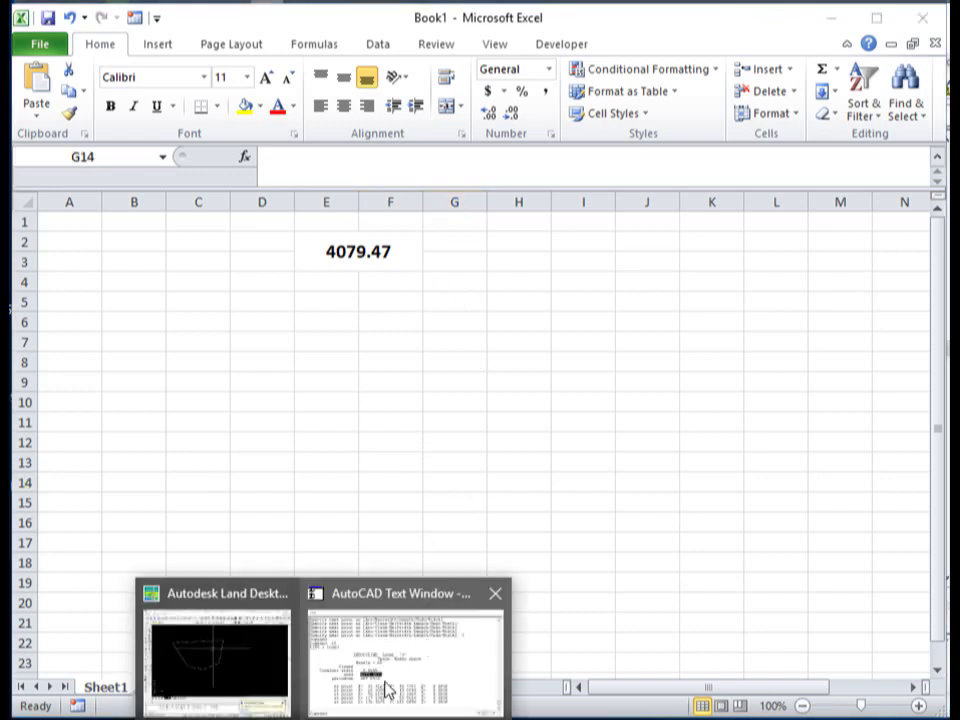
pyautogui.click(388, 690)
# Copy the polyline's five 'at point' vertex coordinate lines from the AutoCAD Text Window.
pyautogui.click(550, 418)
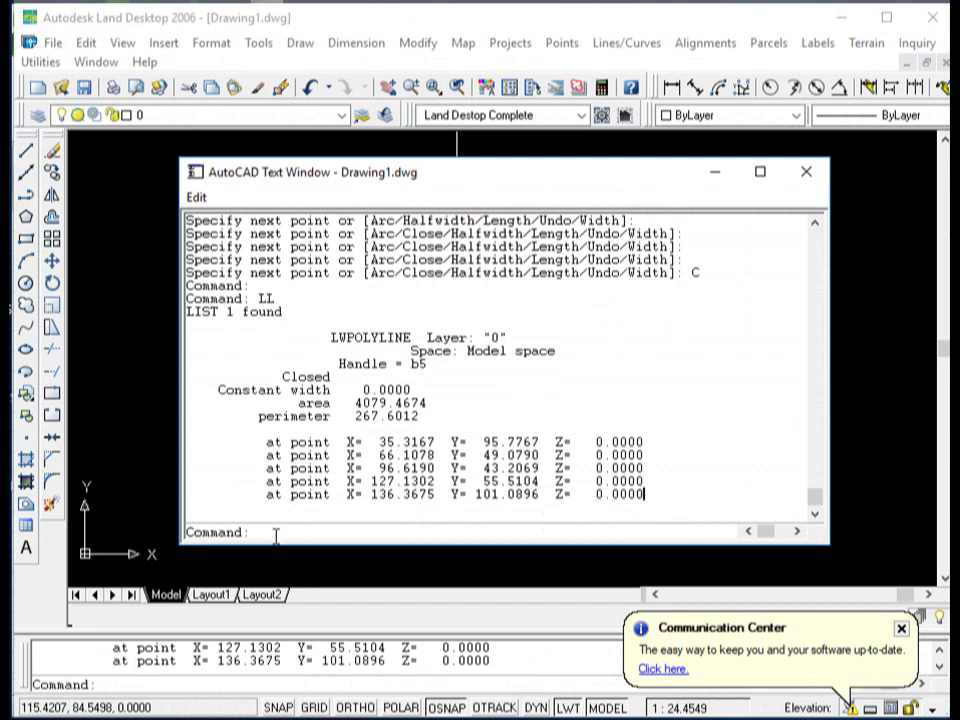
pyautogui.moveTo(183, 505); pyautogui.dragTo(161, 446)
pyautogui.rightClick(219, 462)
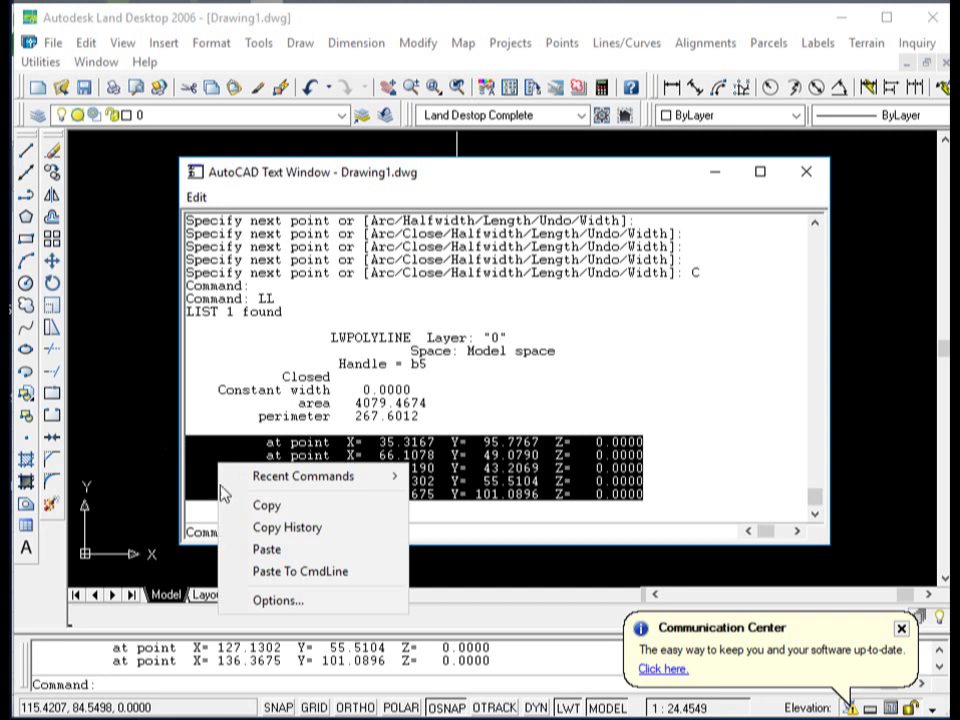
pyautogui.click(267, 506)
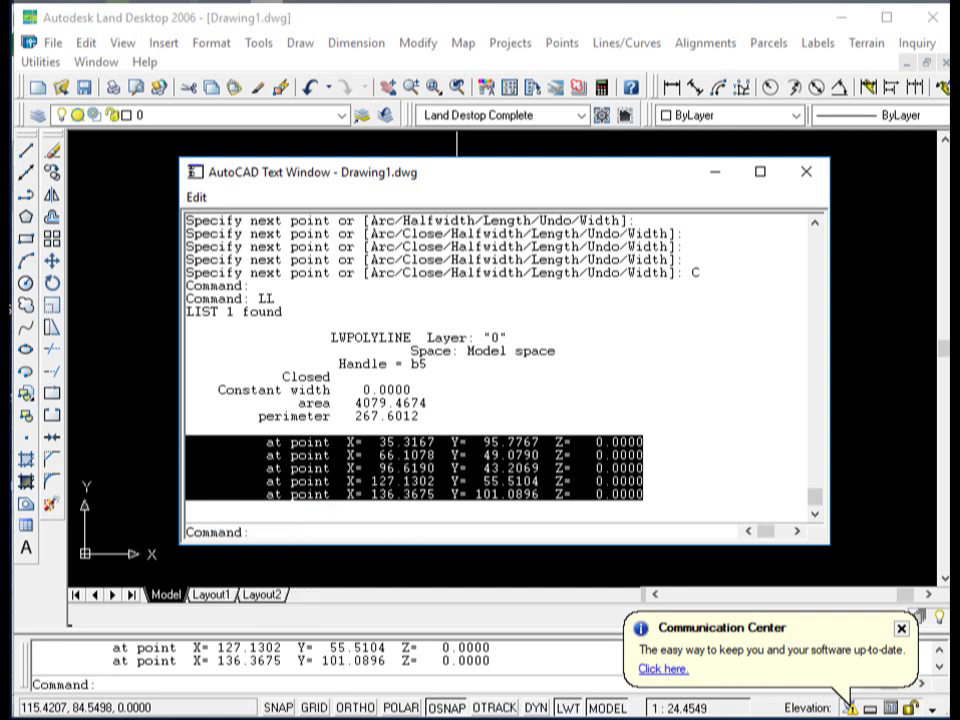
pyautogui.click(428, 707)
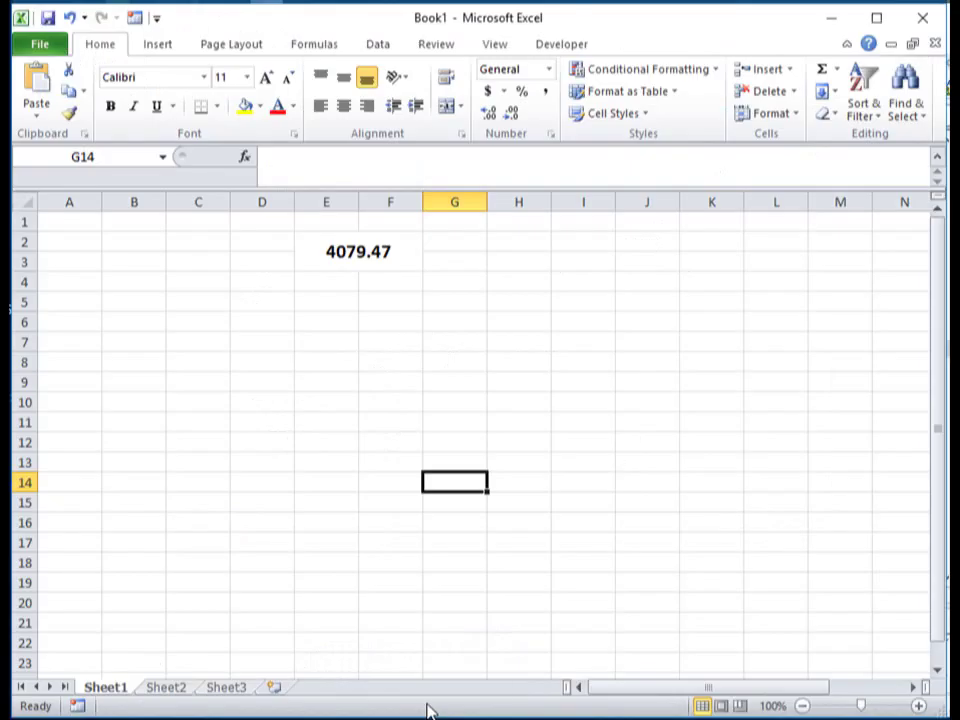
# Paste the vertex lines at I3, move them to G3:G7, and split them with Text to Columns.
pyautogui.click(583, 260)
pyautogui.rightClick(583, 260)
pyautogui.click(624, 339)
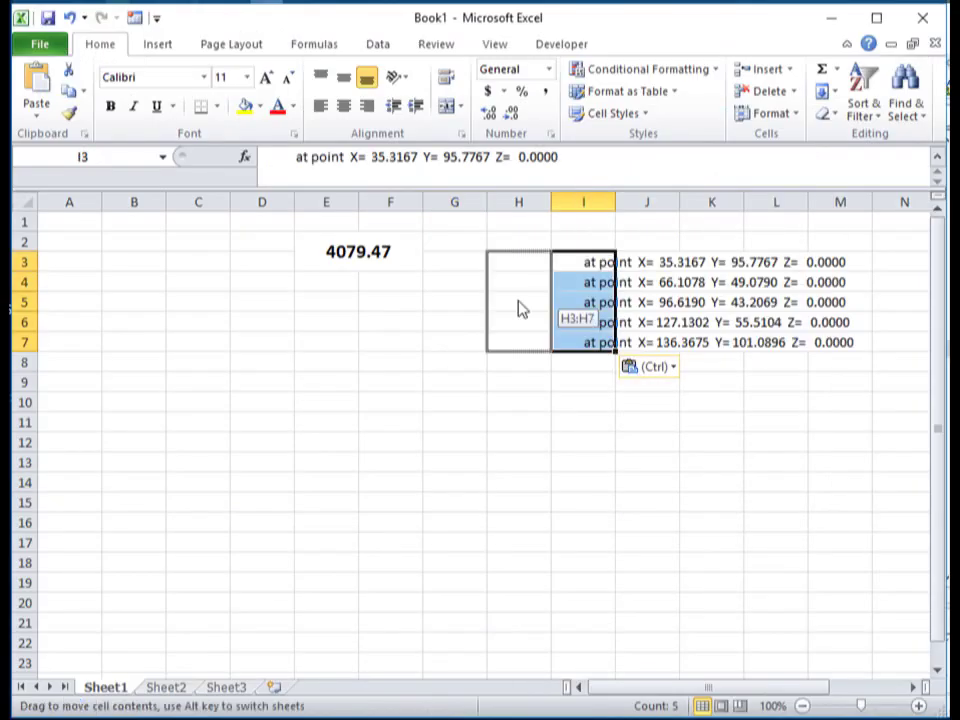
pyautogui.moveTo(553, 310); pyautogui.dragTo(489, 306)
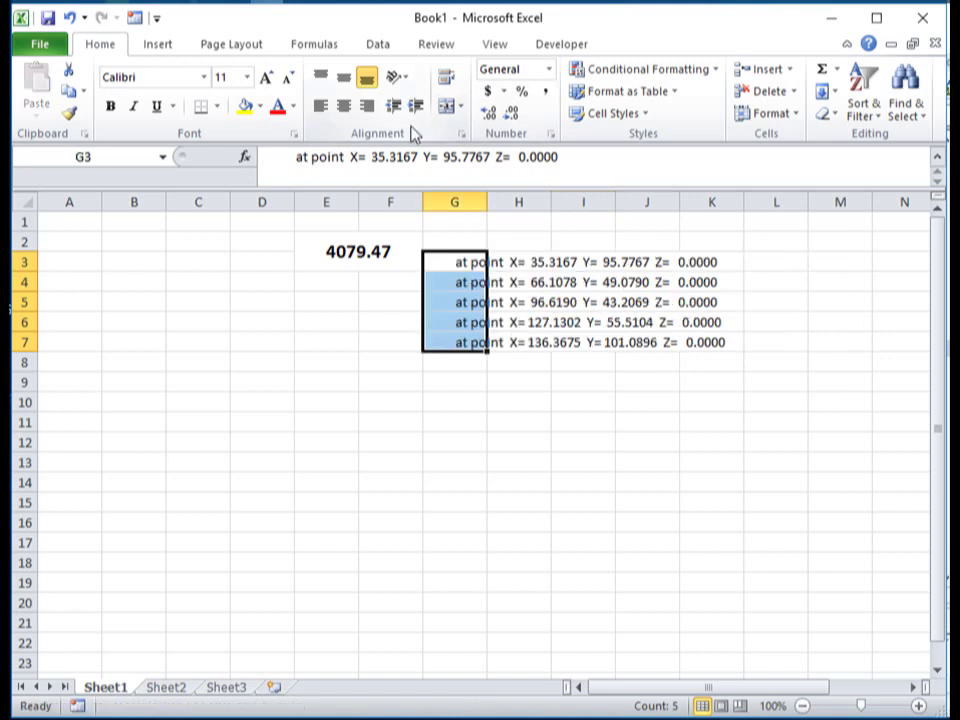
pyautogui.click(378, 44)
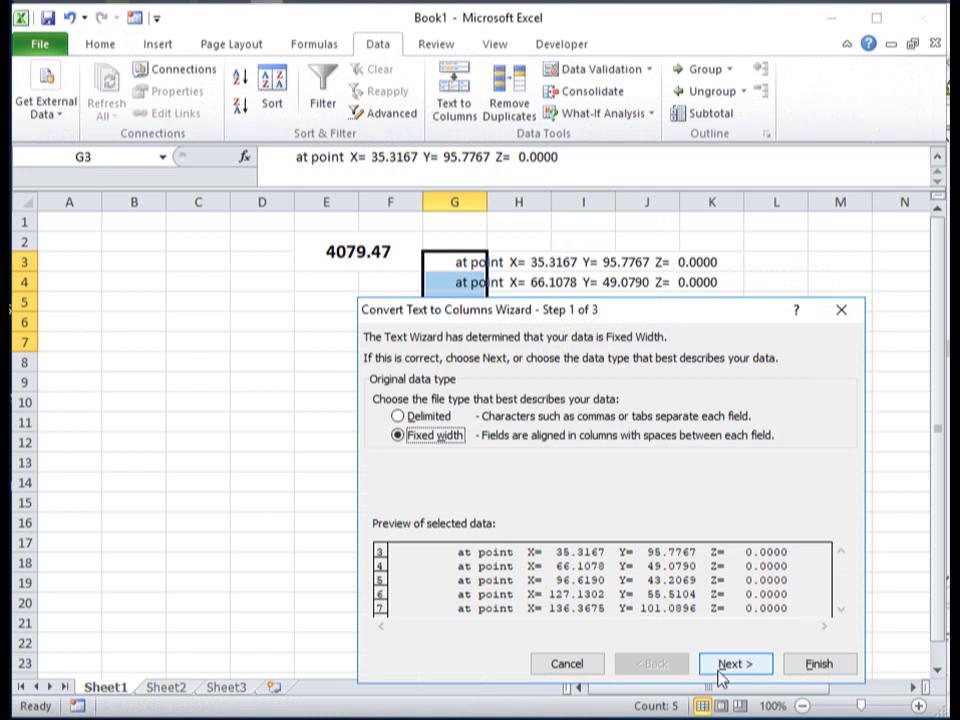
pyautogui.click(725, 664)
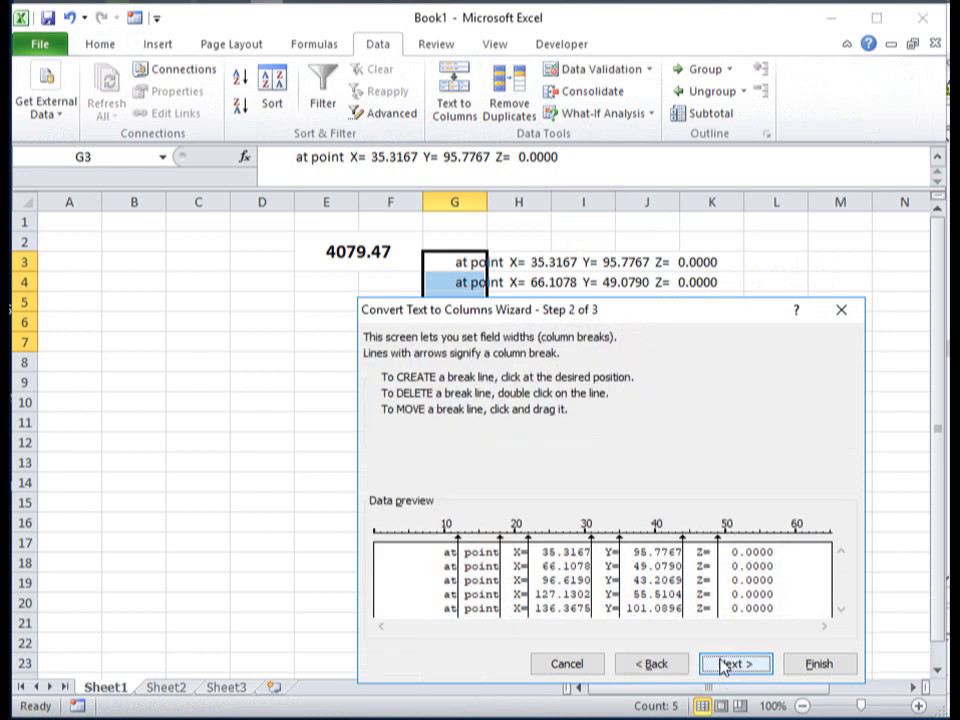
pyautogui.click(806, 664)
# Delete the Y= label column, move the X/Y numbers to B8:C12, and delete columns G–M.
pyautogui.click(706, 195)
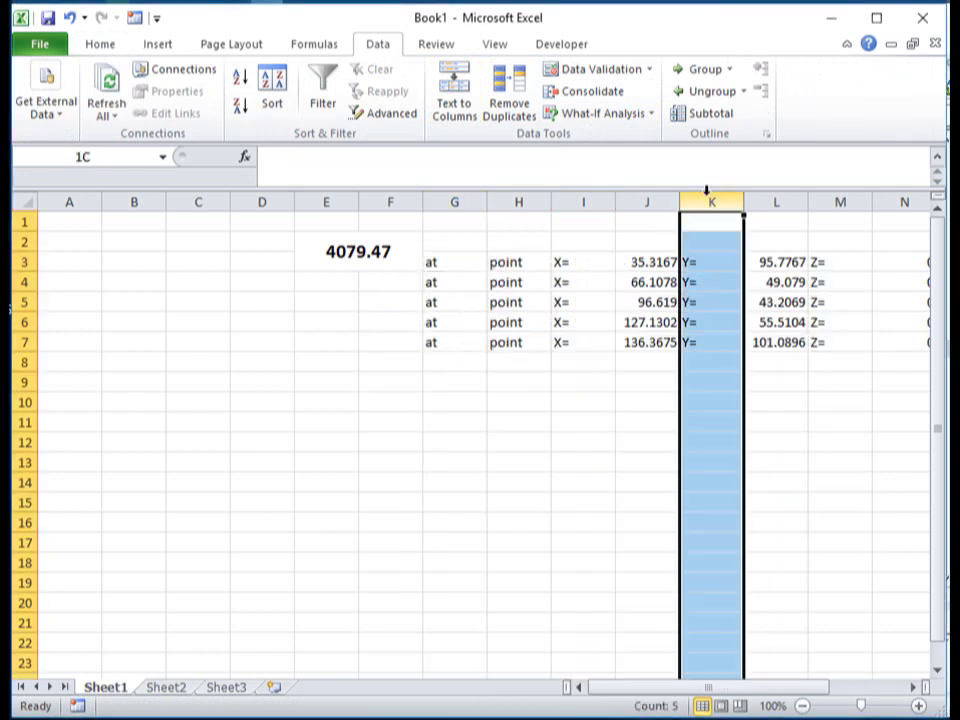
pyautogui.rightClick(706, 195)
pyautogui.click(754, 348)
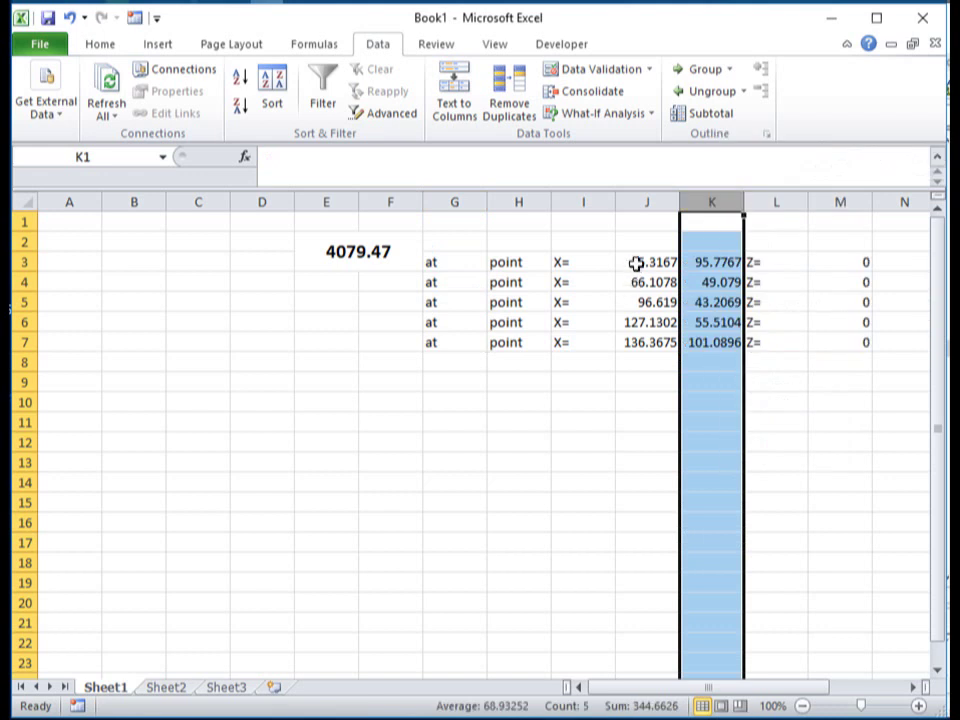
pyautogui.moveTo(636, 263)
pyautogui.mouseDown()
pyautogui.moveTo(697, 340)
pyautogui.moveTo(172, 452)
pyautogui.mouseUp()
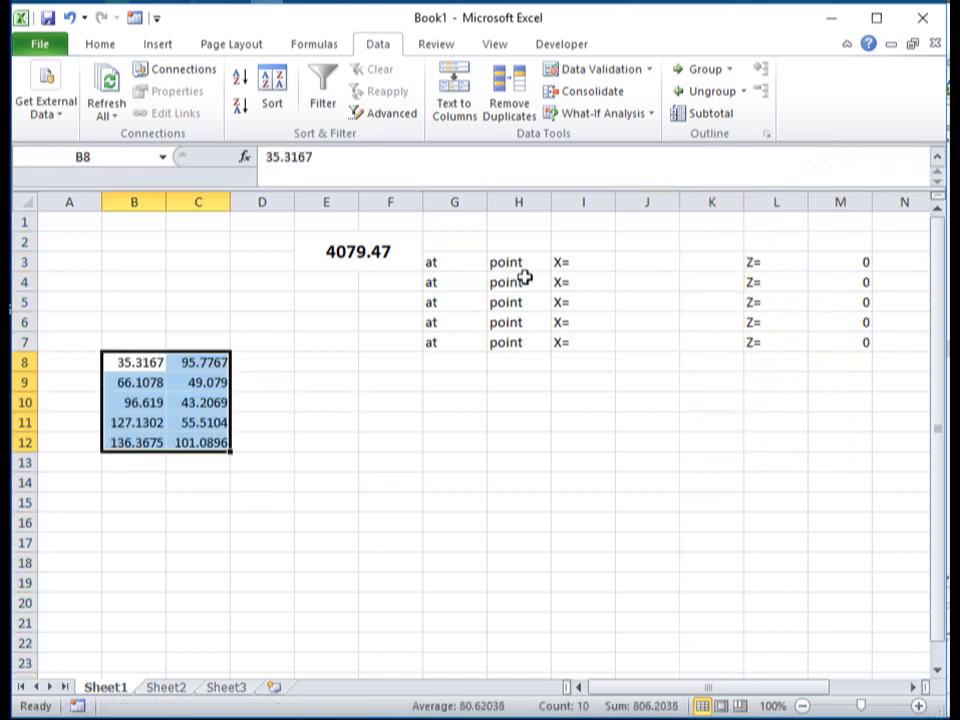
pyautogui.moveTo(454, 202); pyautogui.dragTo(832, 243)
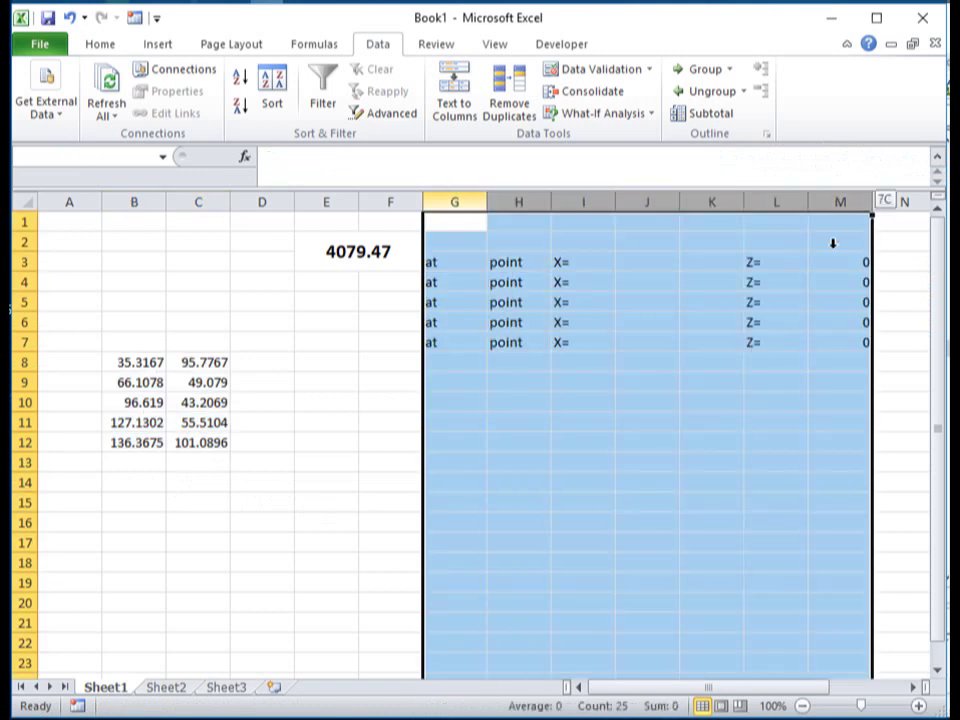
pyautogui.rightClick(754, 316)
pyautogui.click(790, 481)
pyautogui.click(392, 524)
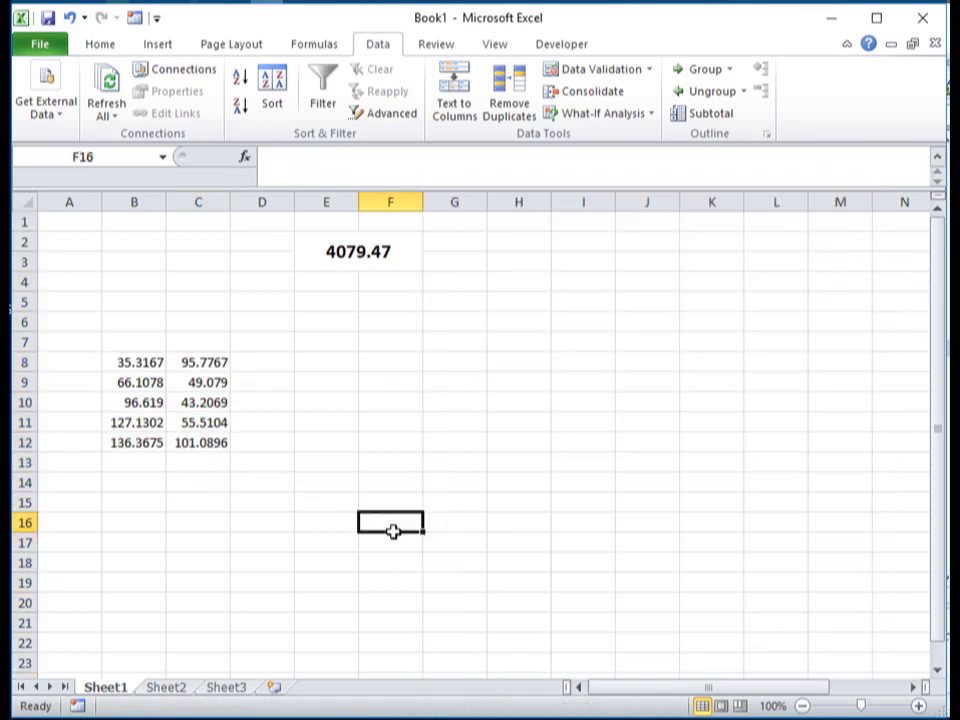
pyautogui.click(372, 252)
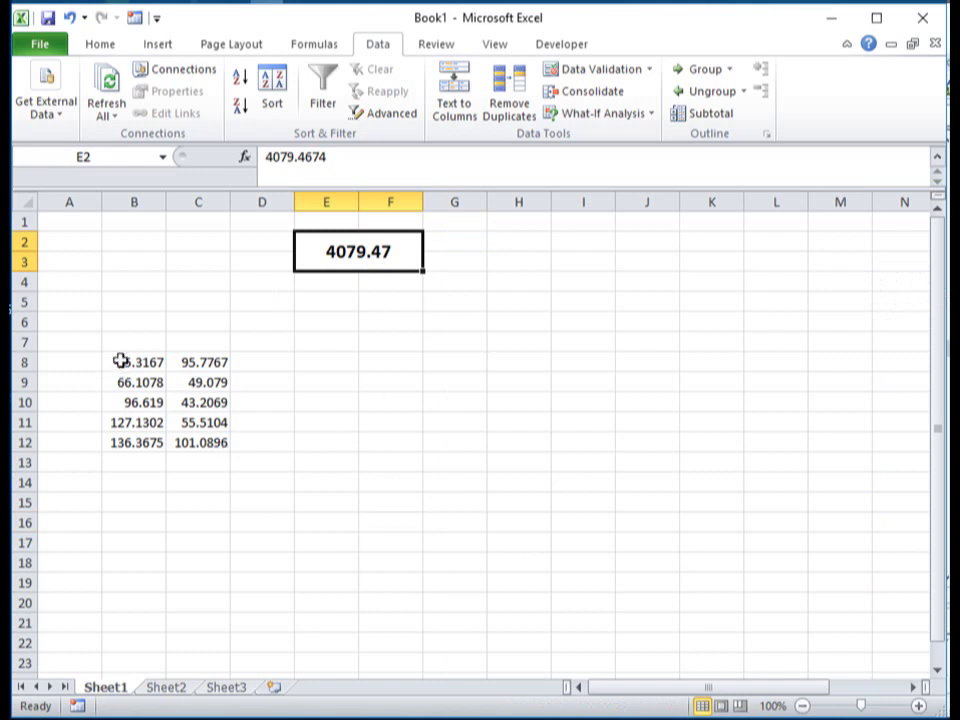
# Copy the first vertex's X and Y from B8:C8 as values into row 13.
pyautogui.moveTo(122, 360); pyautogui.dragTo(180, 362)
pyautogui.rightClick(193, 370)
pyautogui.click(232, 395)
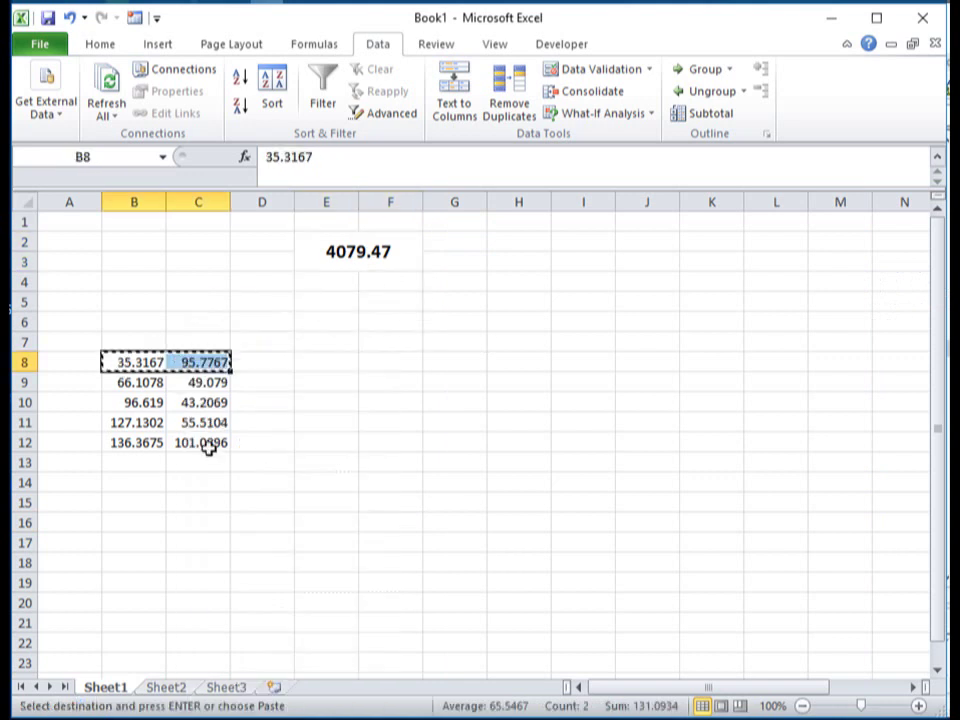
pyautogui.rightClick(150, 464)
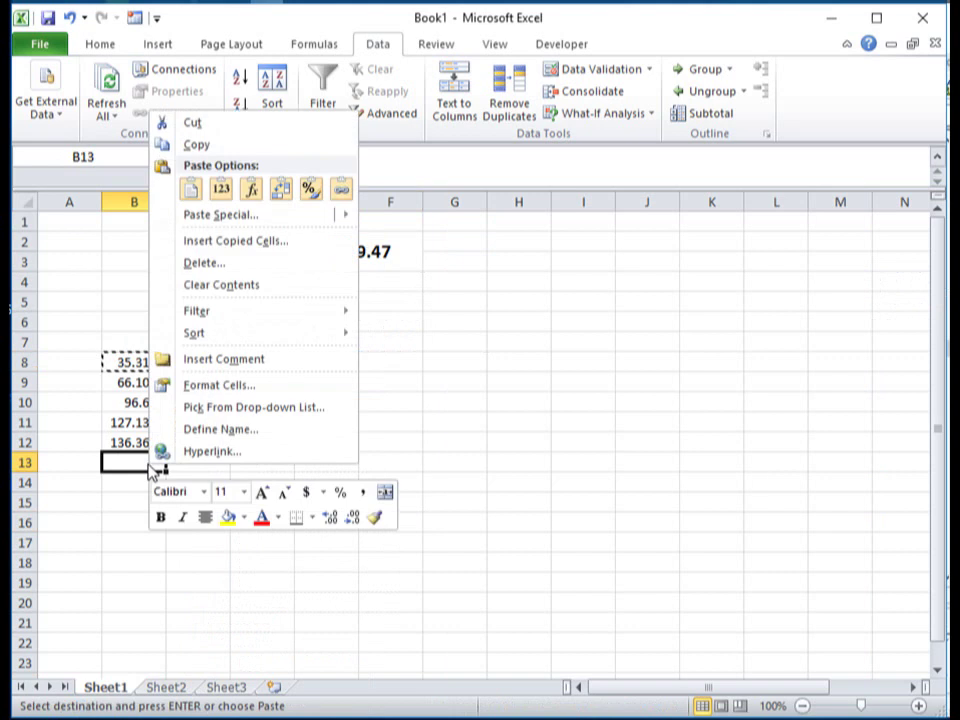
pyautogui.click(221, 188)
pyautogui.click(456, 471)
pyautogui.press('Escape')
# Number the vertices 1 to 6 in A8:A13 using a fill series.
pyautogui.click(82, 362)
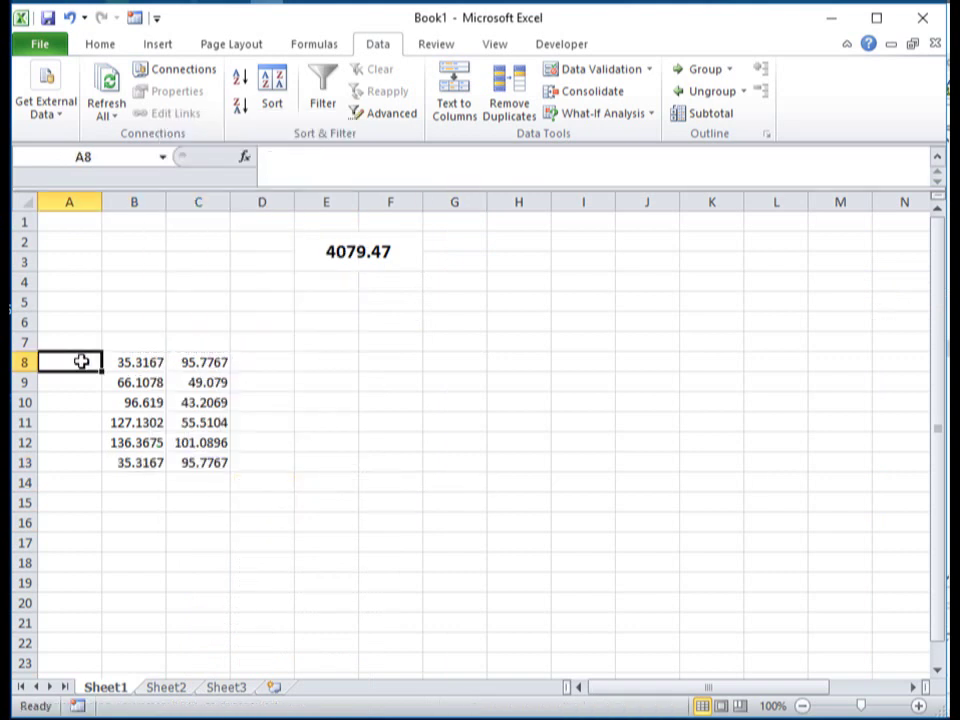
pyautogui.write('1')
pyautogui.press('Return')
pyautogui.write('2')
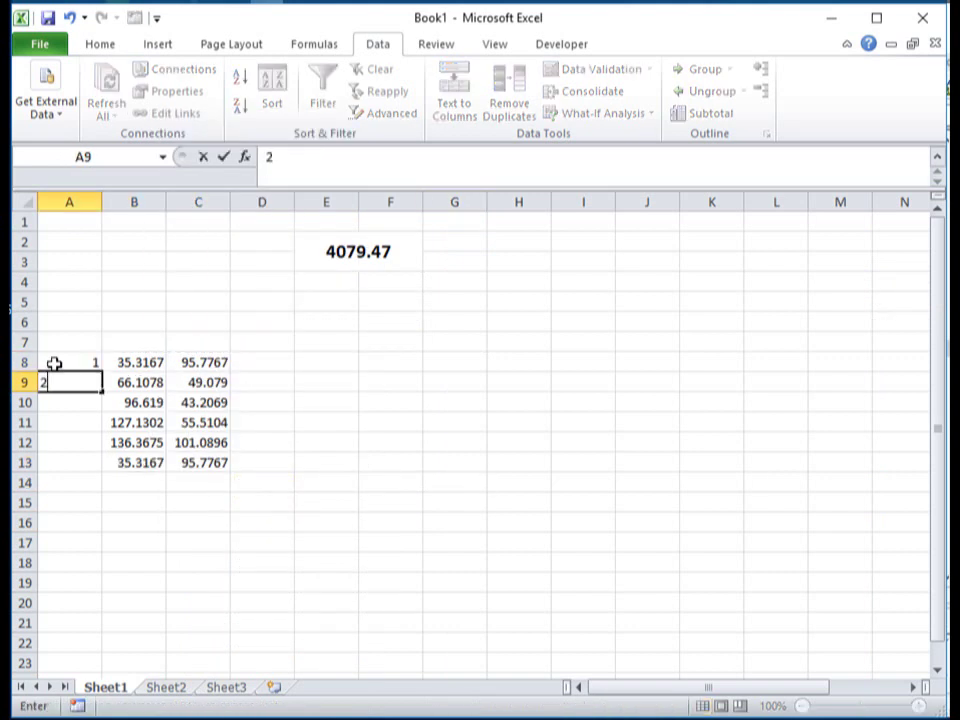
pyautogui.press('Return')
pyautogui.moveTo(54, 364); pyautogui.dragTo(72, 390)
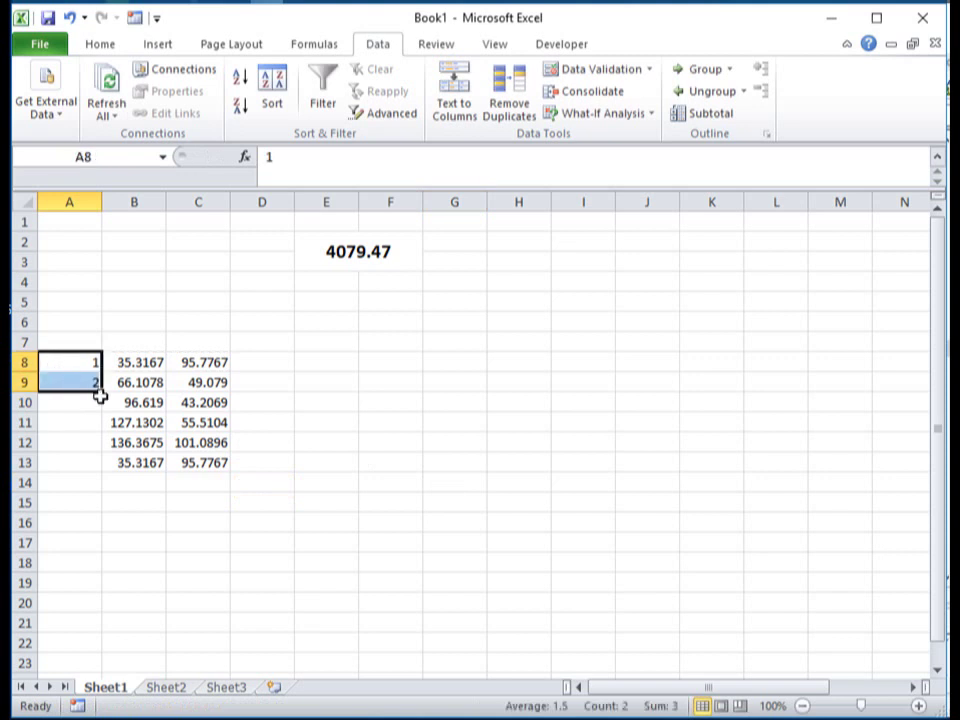
pyautogui.doubleClick(102, 396)
# Label the coordinate columns with X in B7 and Y in C7.
pyautogui.click(131, 343)
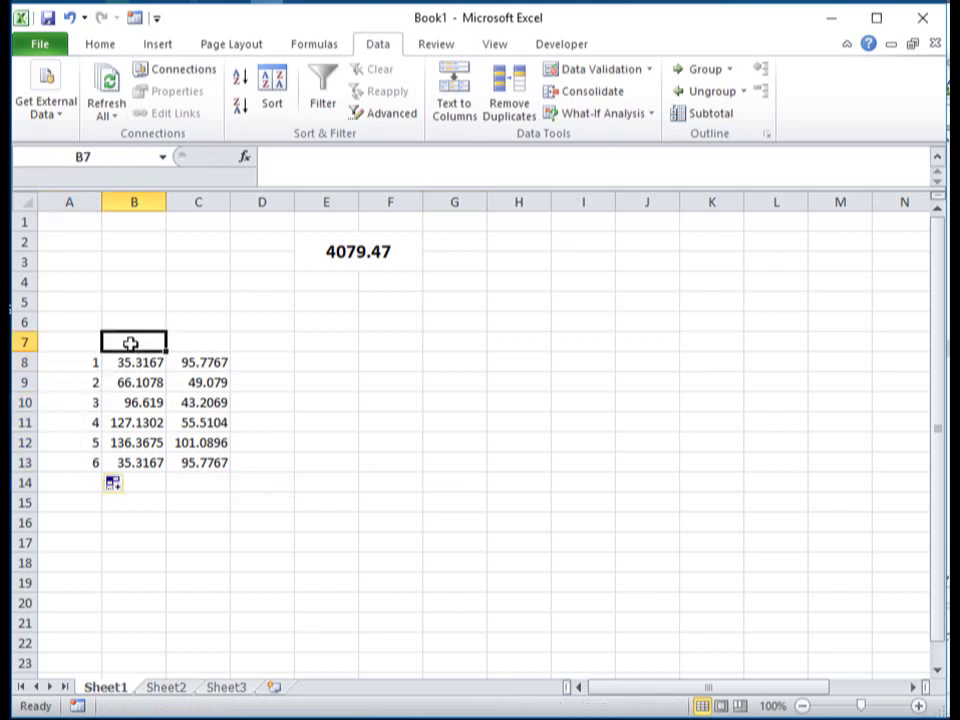
pyautogui.write('X')
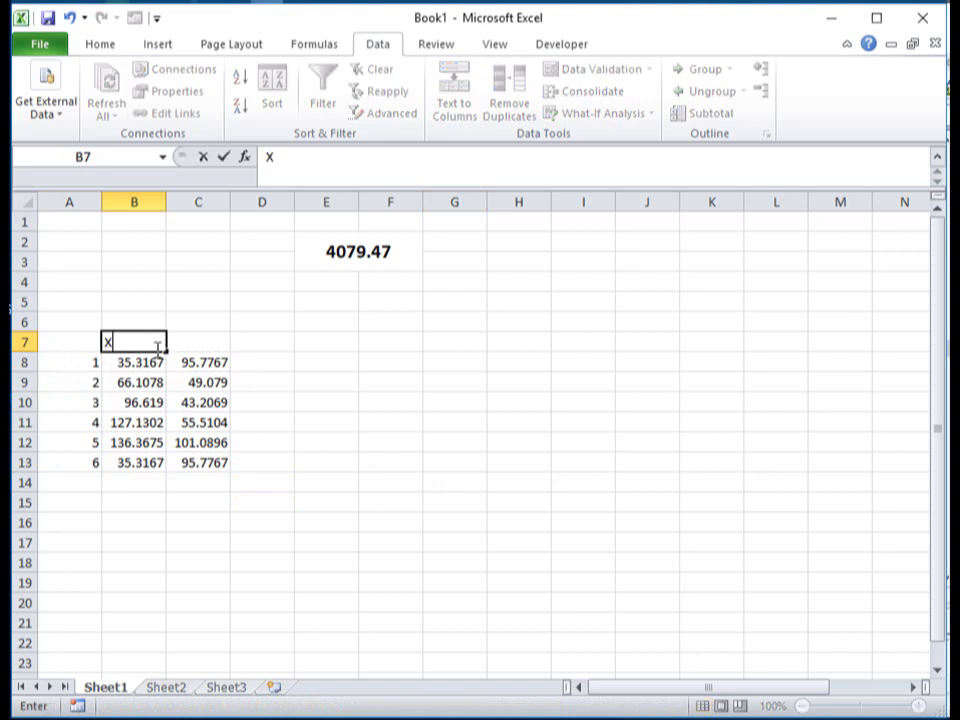
pyautogui.click(195, 335)
pyautogui.write('Y')
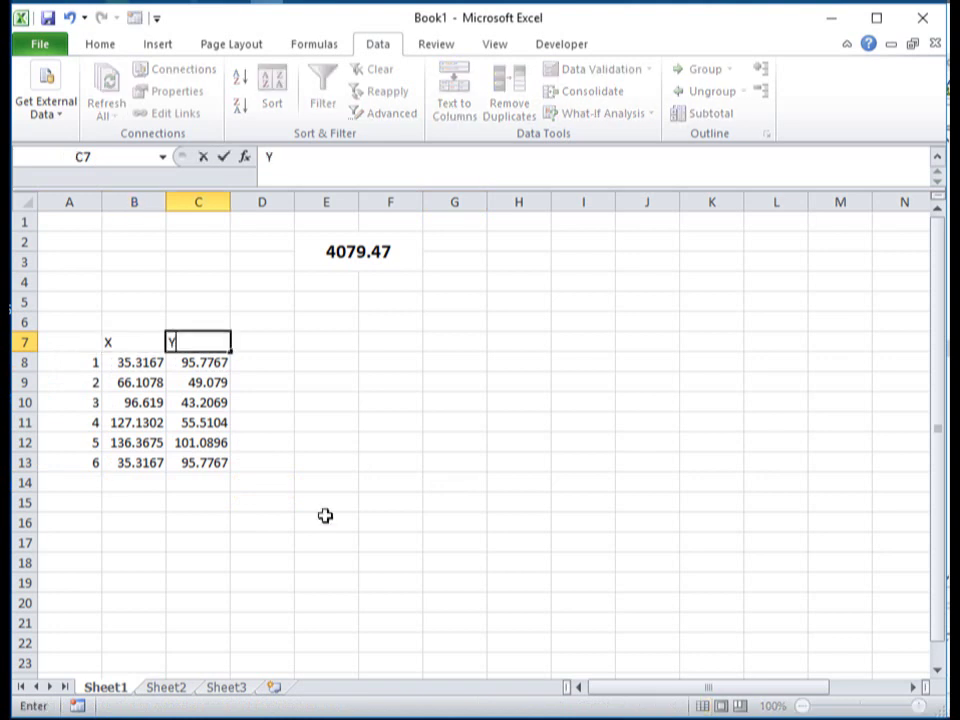
pyautogui.click(326, 516)
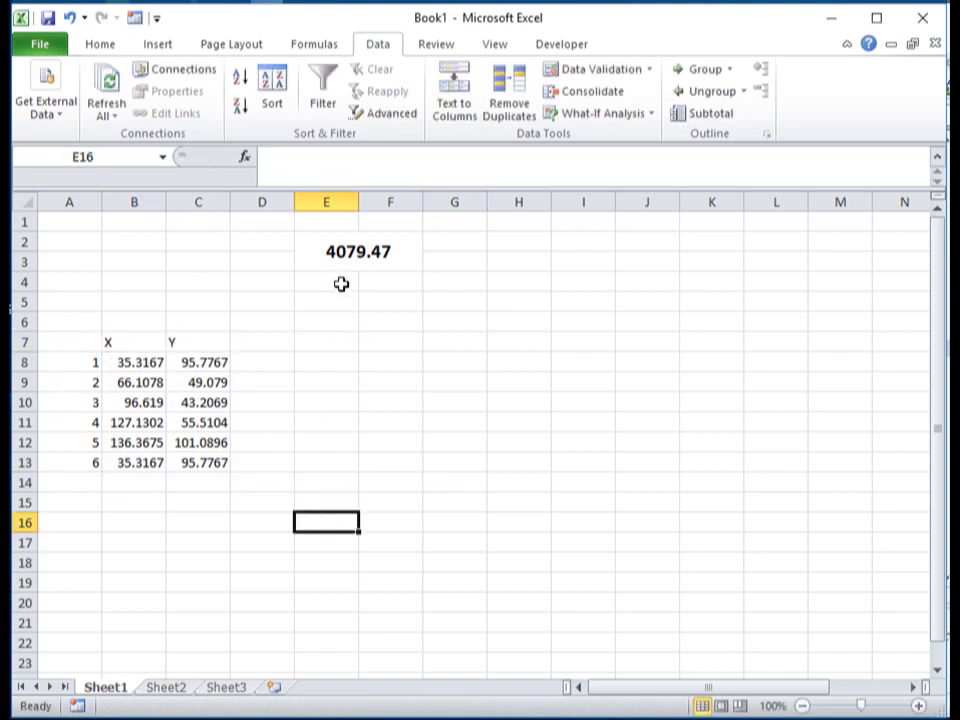
# Merge and centre cells G2:H3 for the computed area.
pyautogui.click(468, 242)
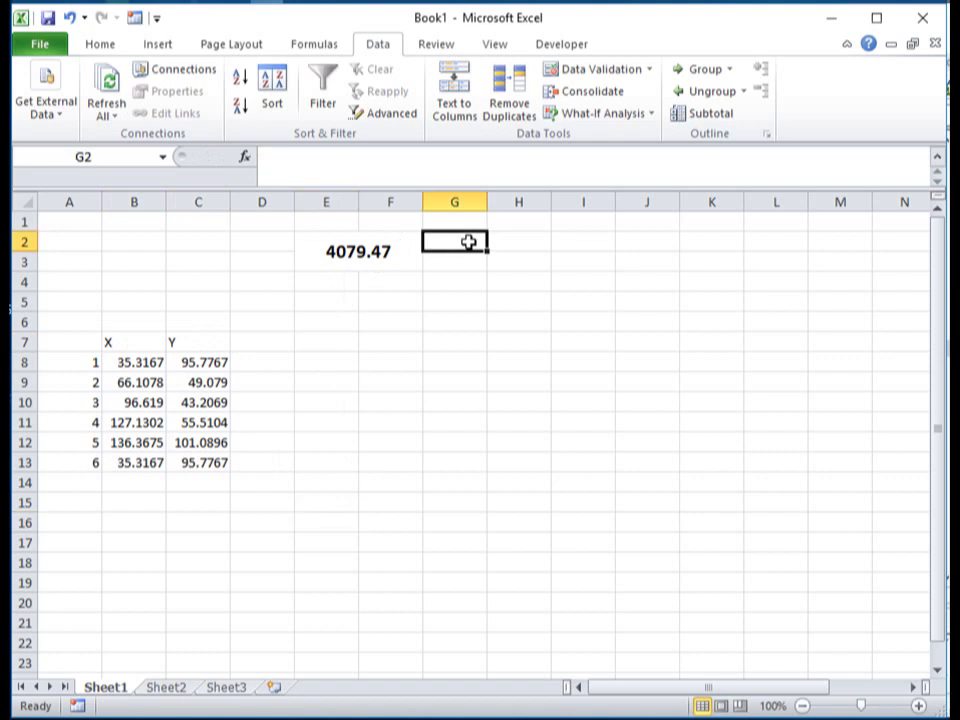
pyautogui.moveTo(530, 246); pyautogui.dragTo(580, 262)
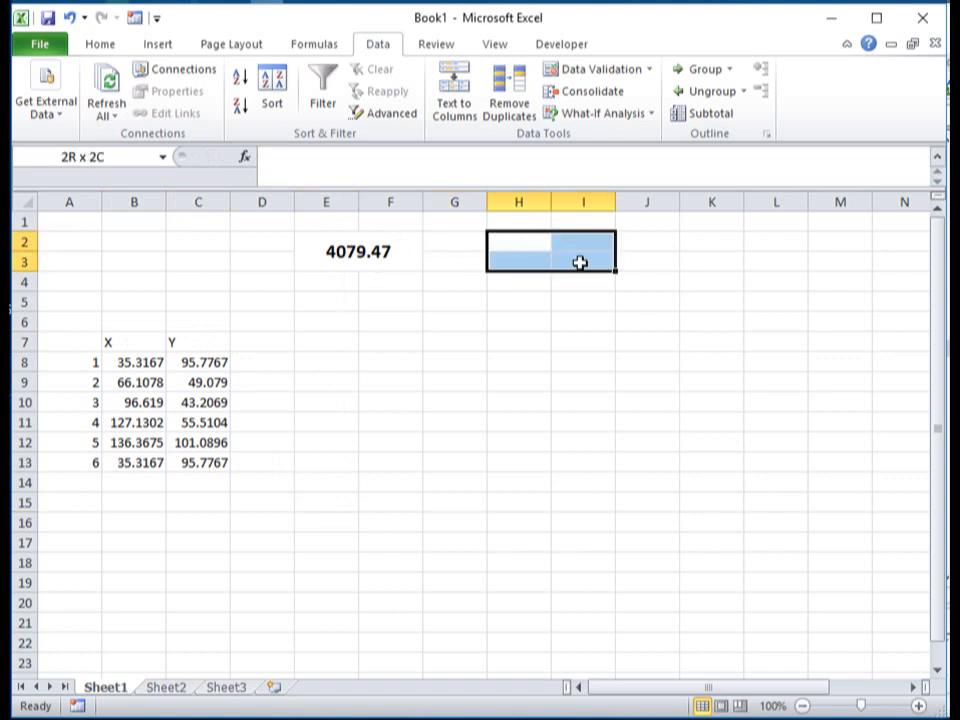
pyautogui.moveTo(465, 242); pyautogui.dragTo(540, 267)
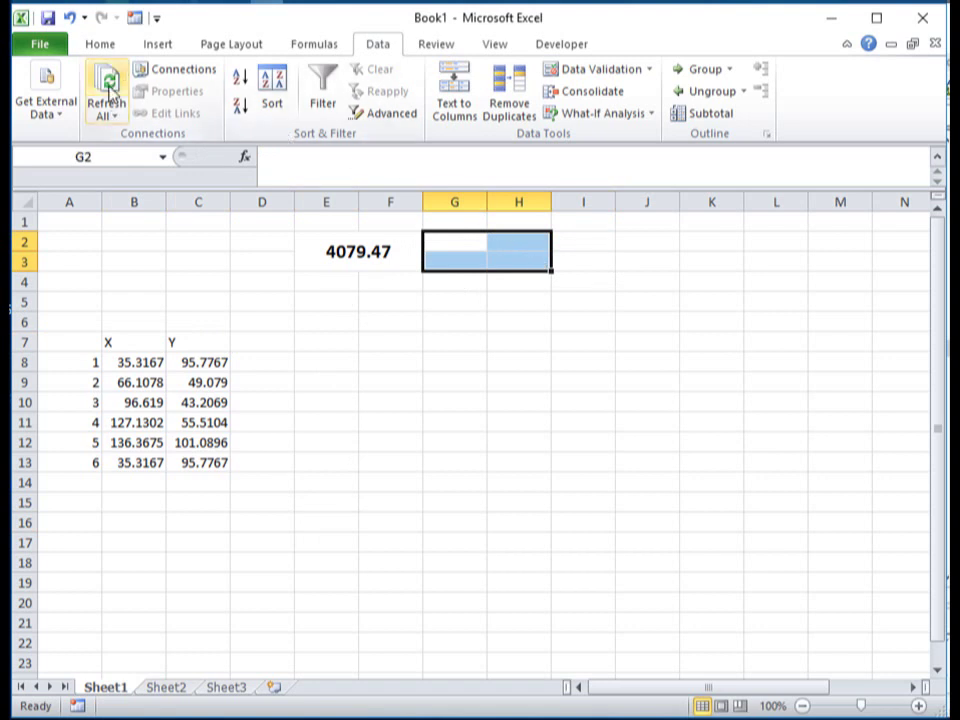
pyautogui.click(109, 45)
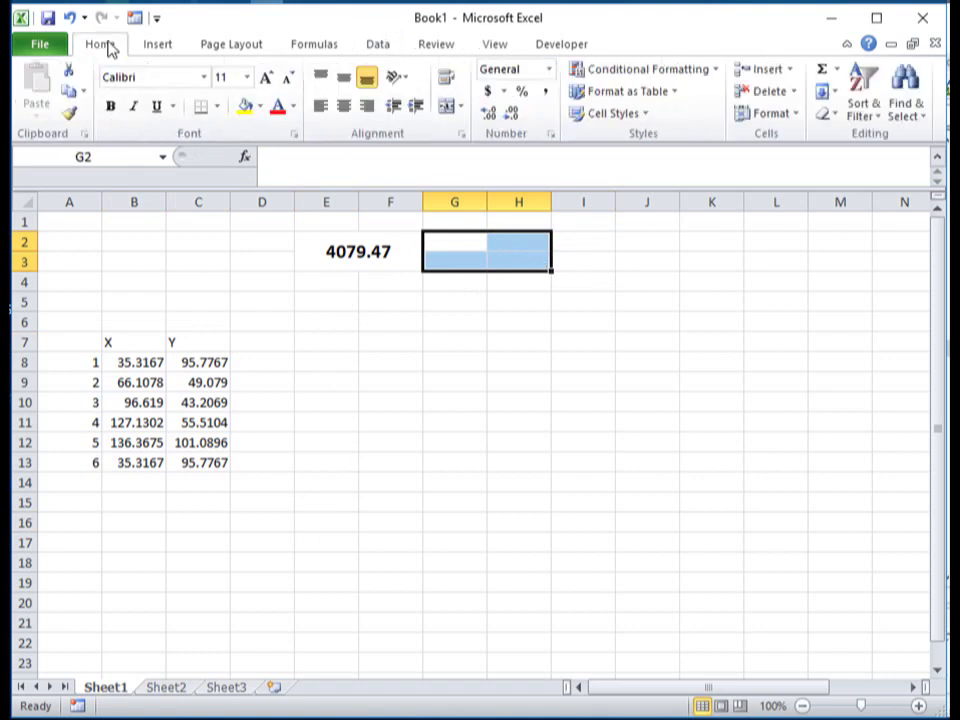
pyautogui.click(447, 106)
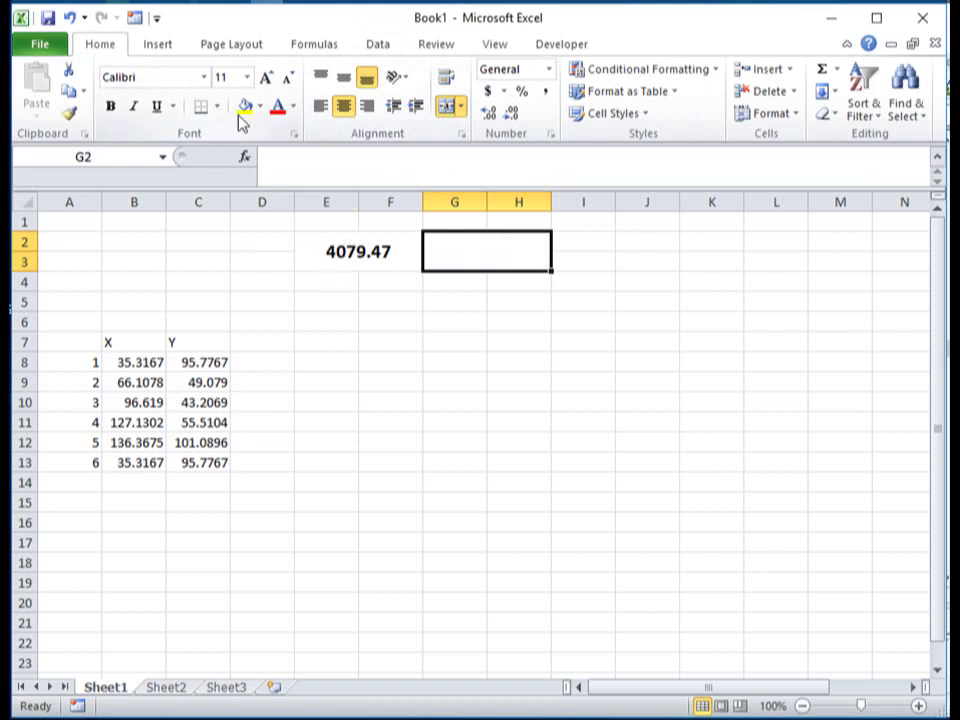
# Copy the E2:F3 area cell's formatting onto G2:H3 and start a formula with =.
pyautogui.click(340, 252)
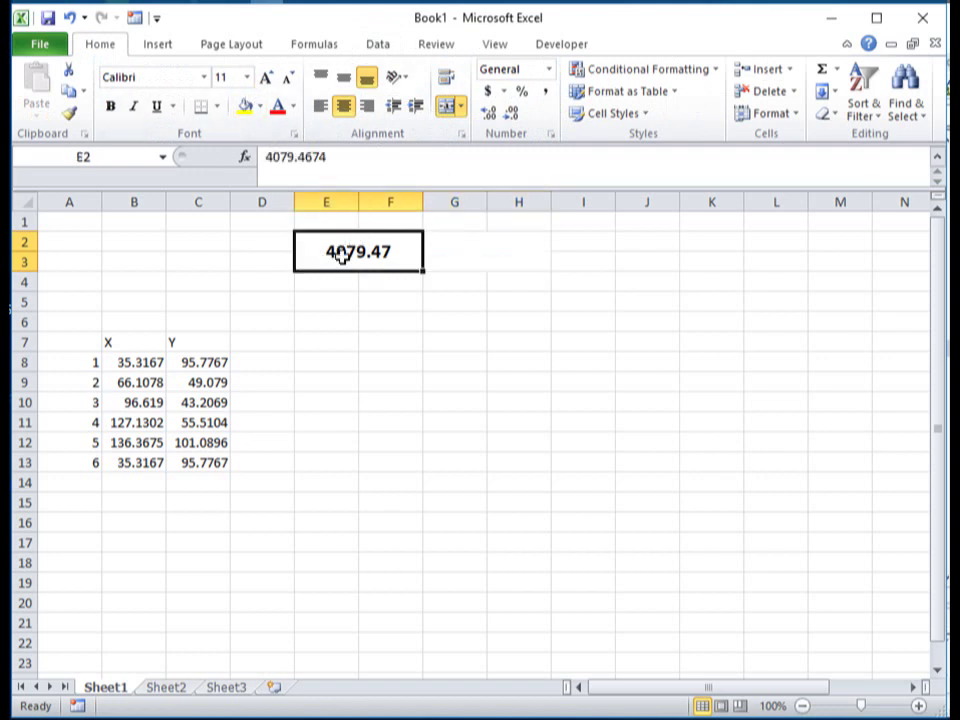
pyautogui.click(68, 113)
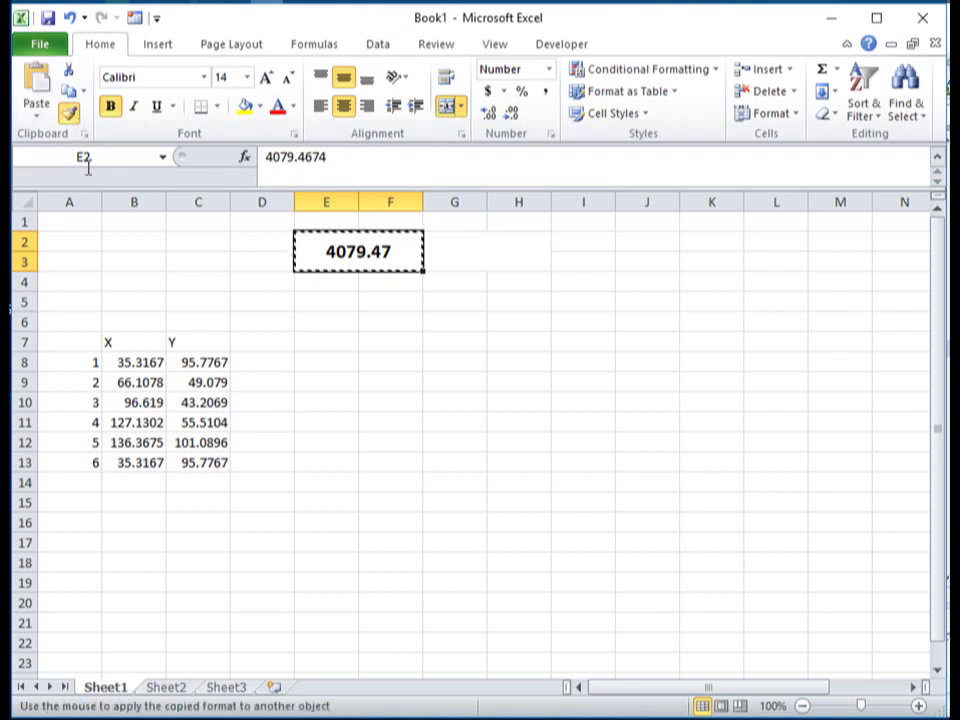
pyautogui.click(485, 253)
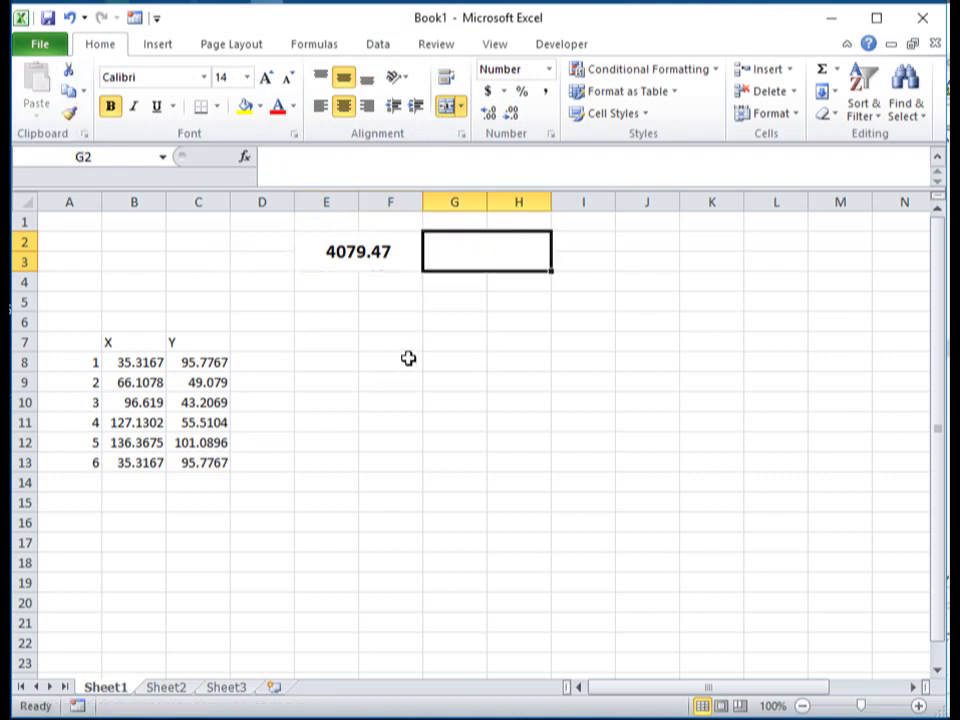
pyautogui.write('=')
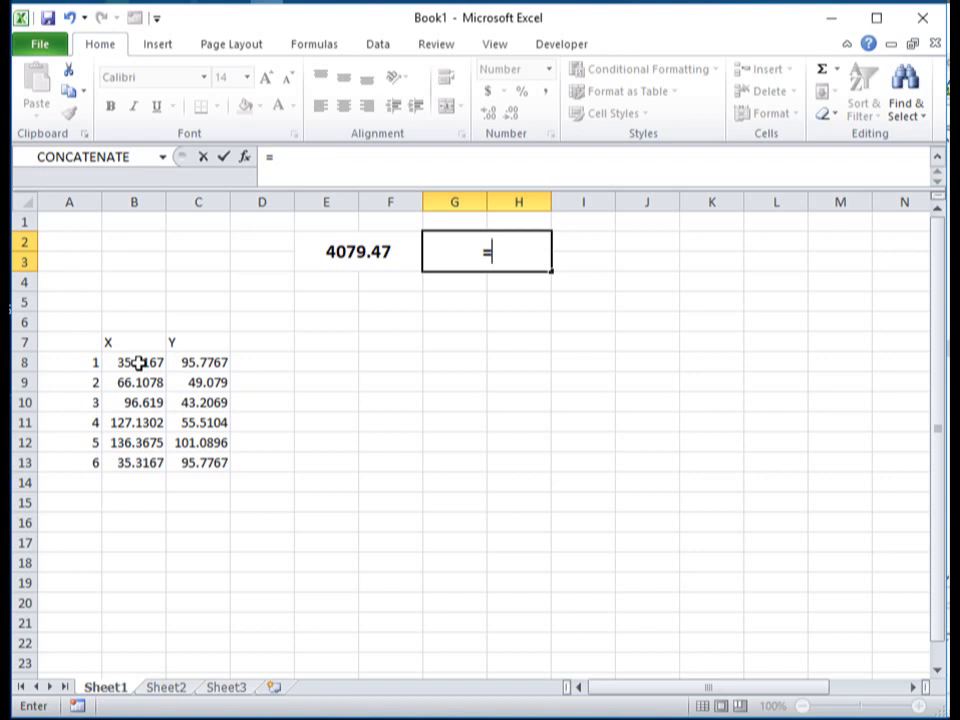
# Enter the first cross-product terms =((B8*C9)+(B9*C10)+(B10*C11) in the G2 formula.
pyautogui.write('((')
pyautogui.click(138, 362)
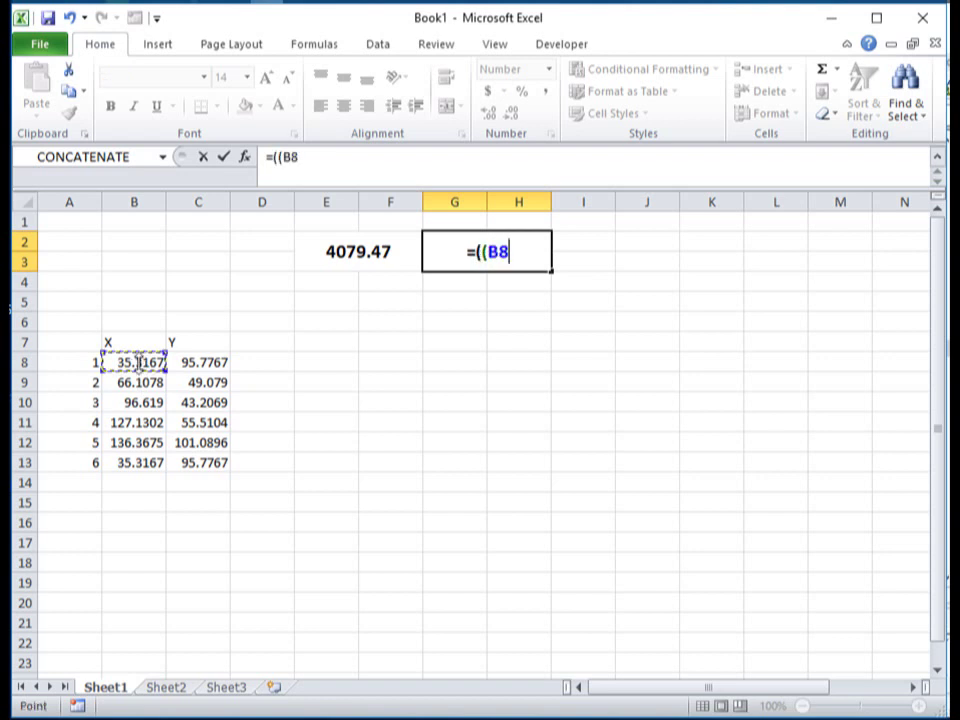
pyautogui.write('*')
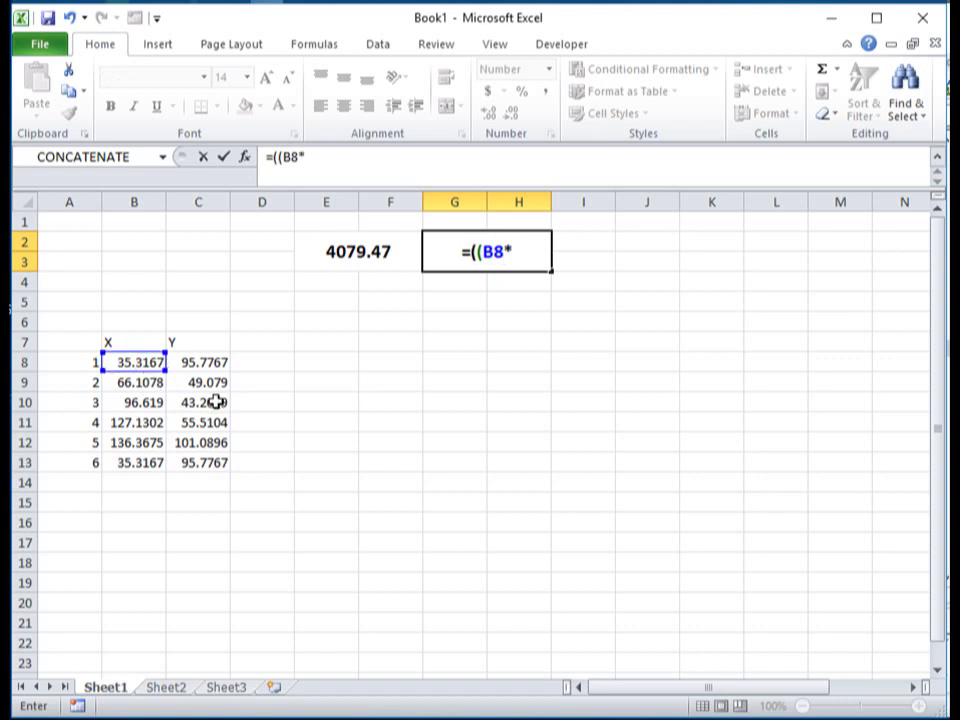
pyautogui.click(217, 387)
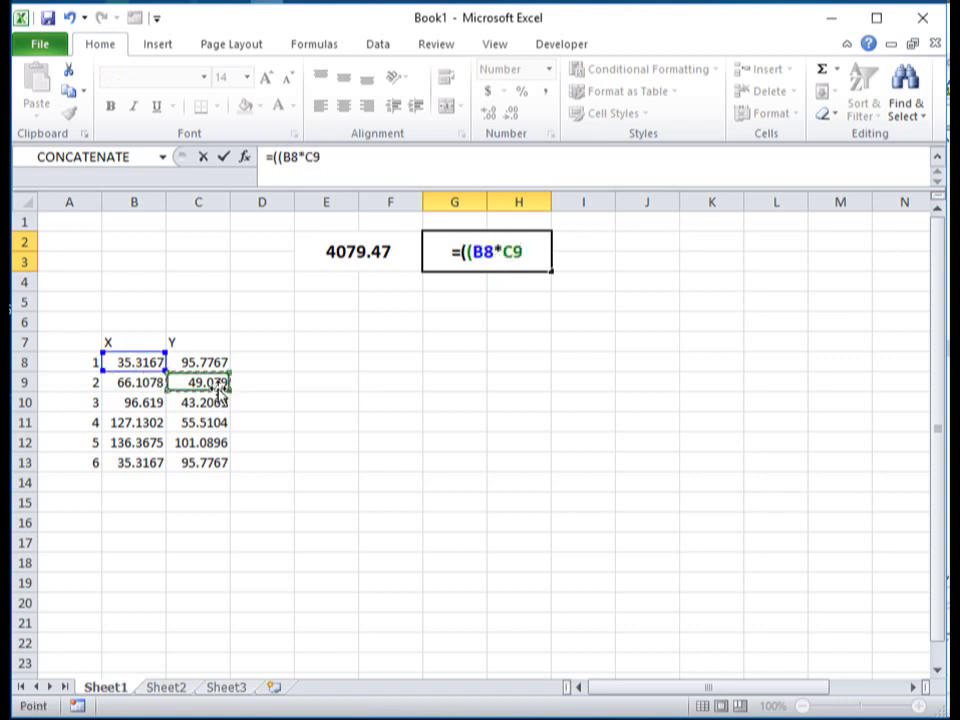
pyautogui.write(')')
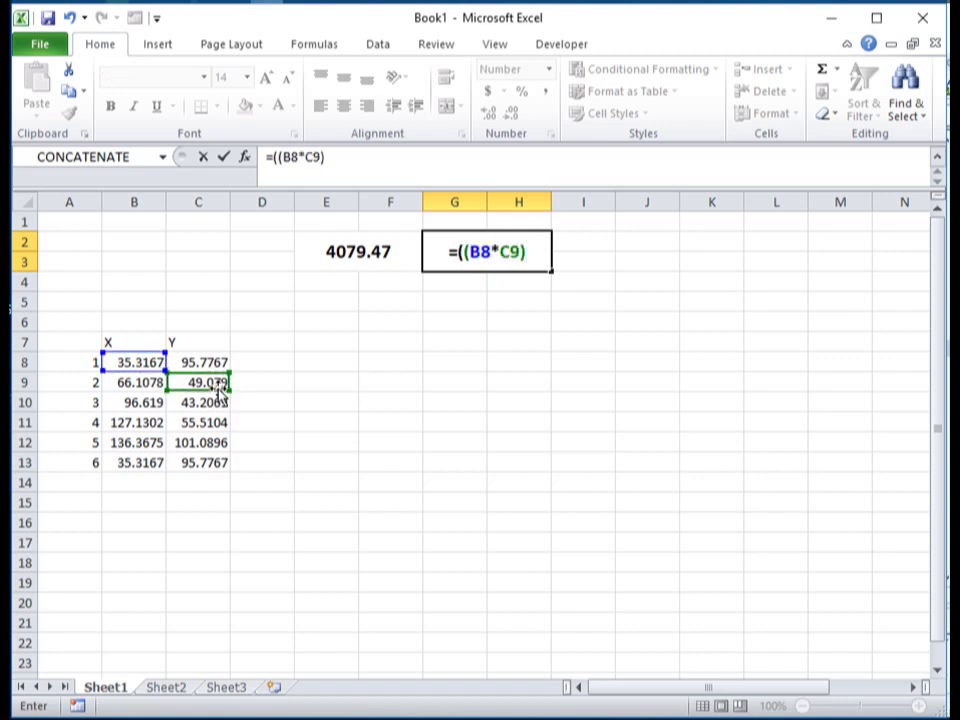
pyautogui.write('+(')
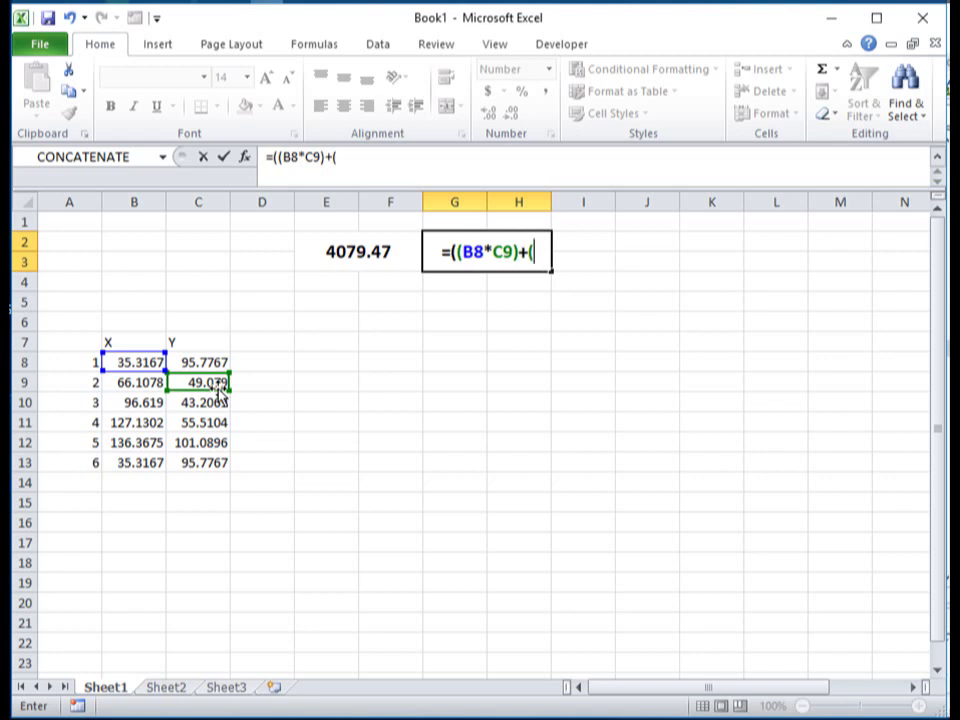
pyautogui.click(125, 384)
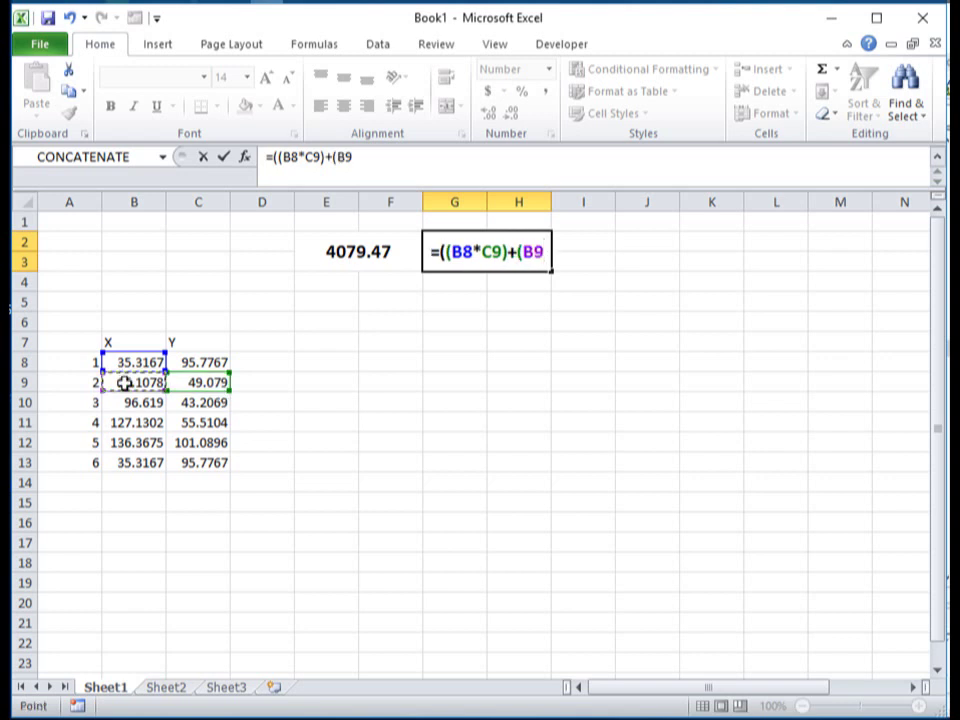
pyautogui.write('*')
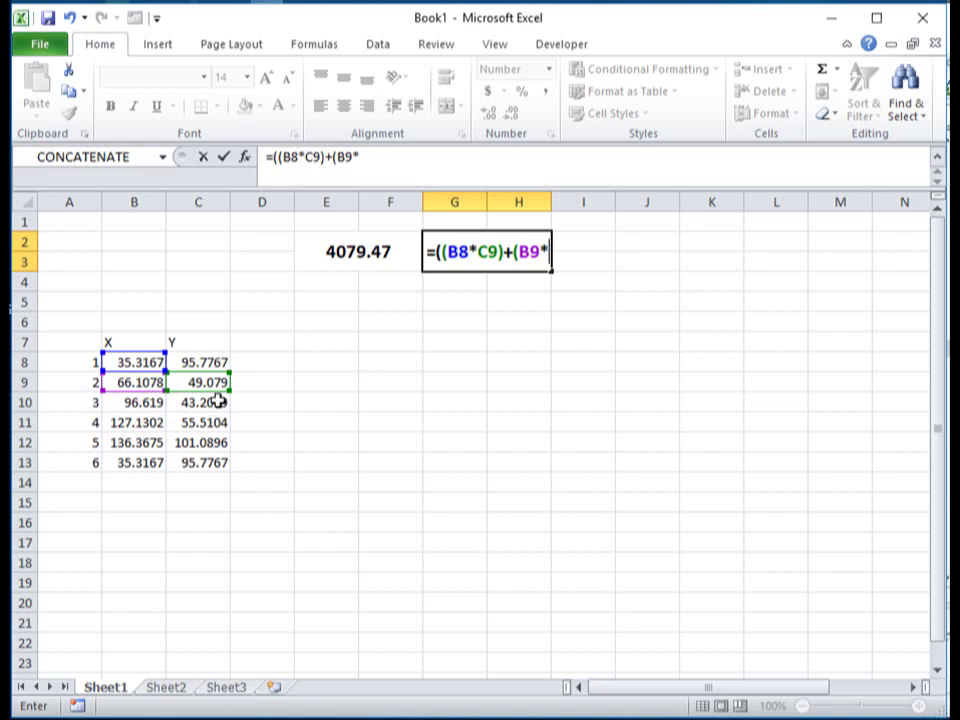
pyautogui.click(218, 401)
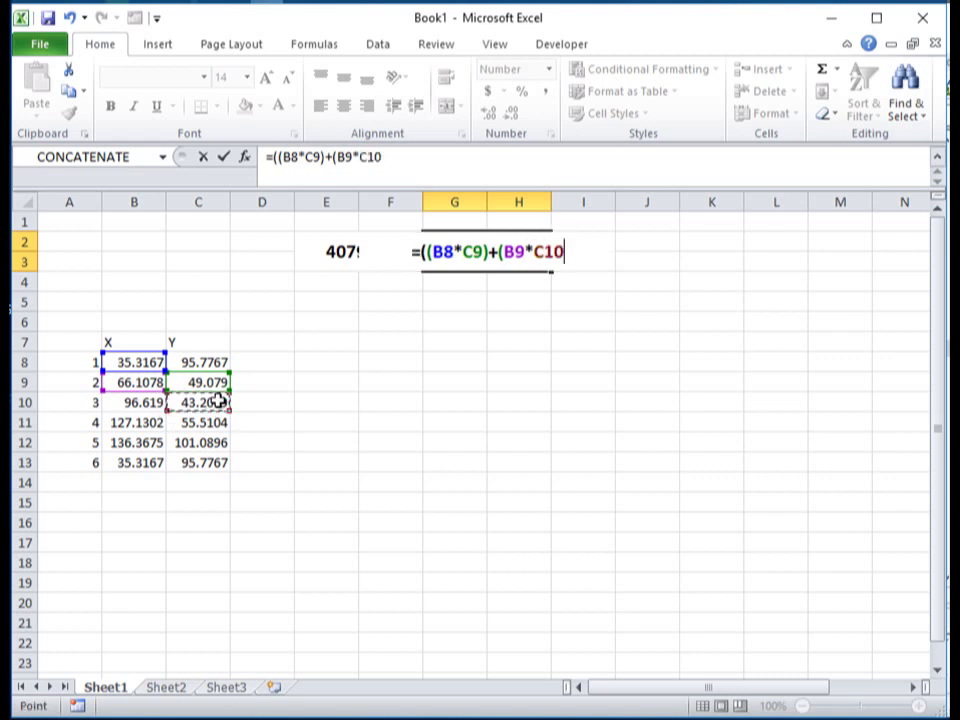
pyautogui.write(')')
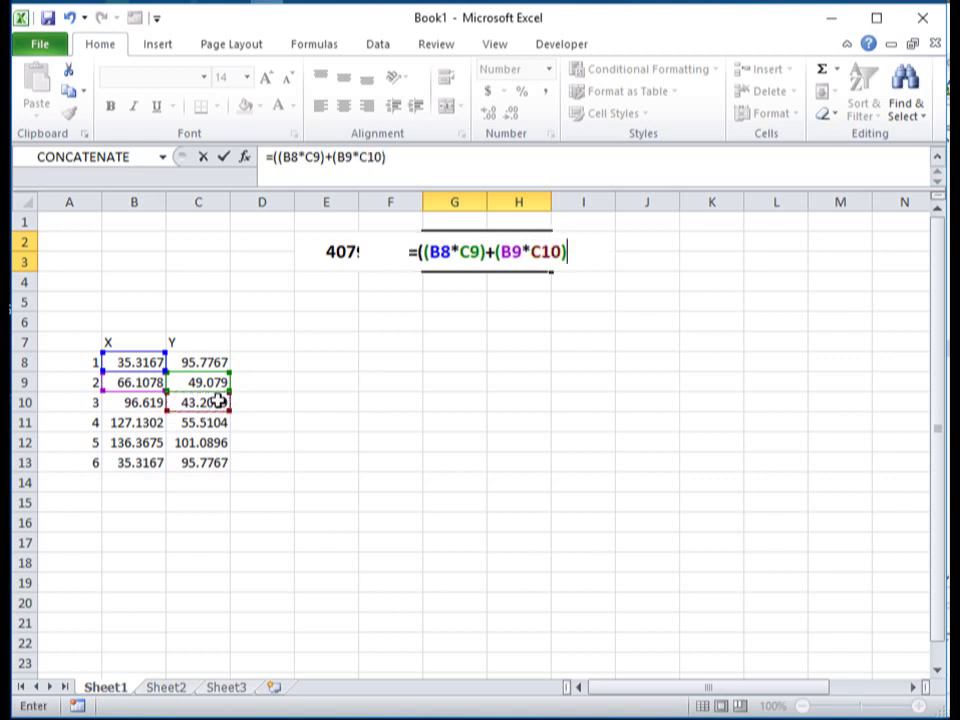
pyautogui.write('+')
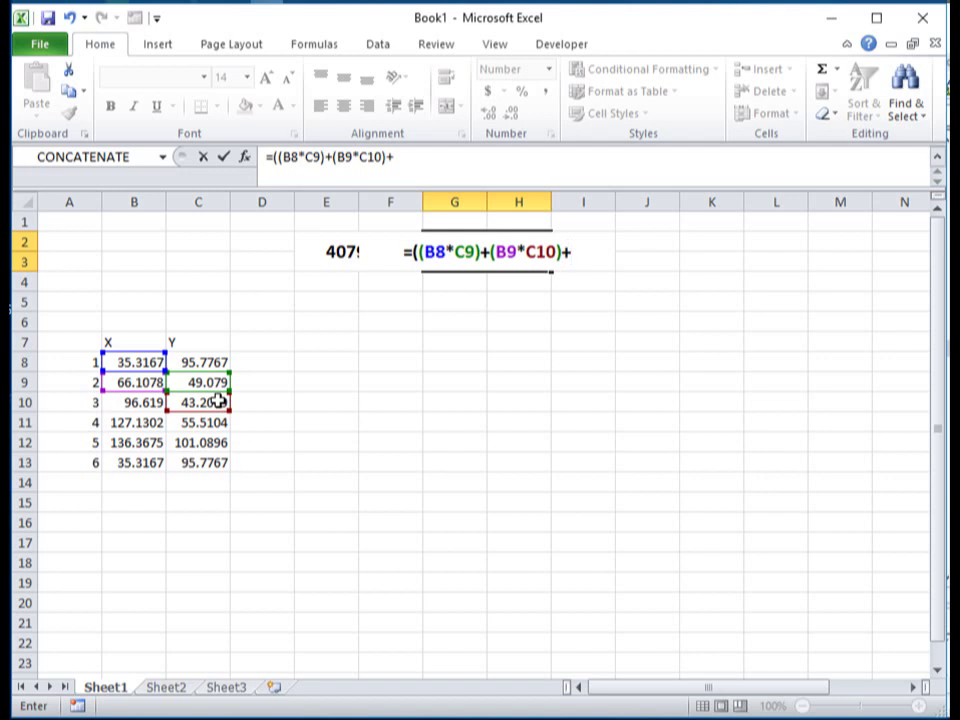
pyautogui.write('(')
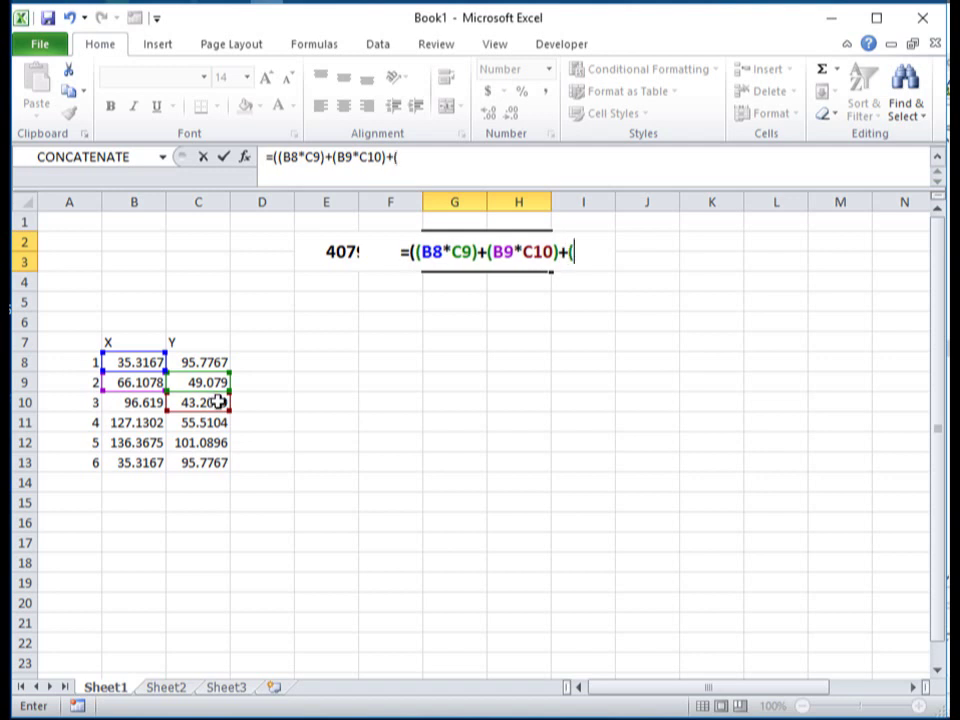
pyautogui.click(138, 402)
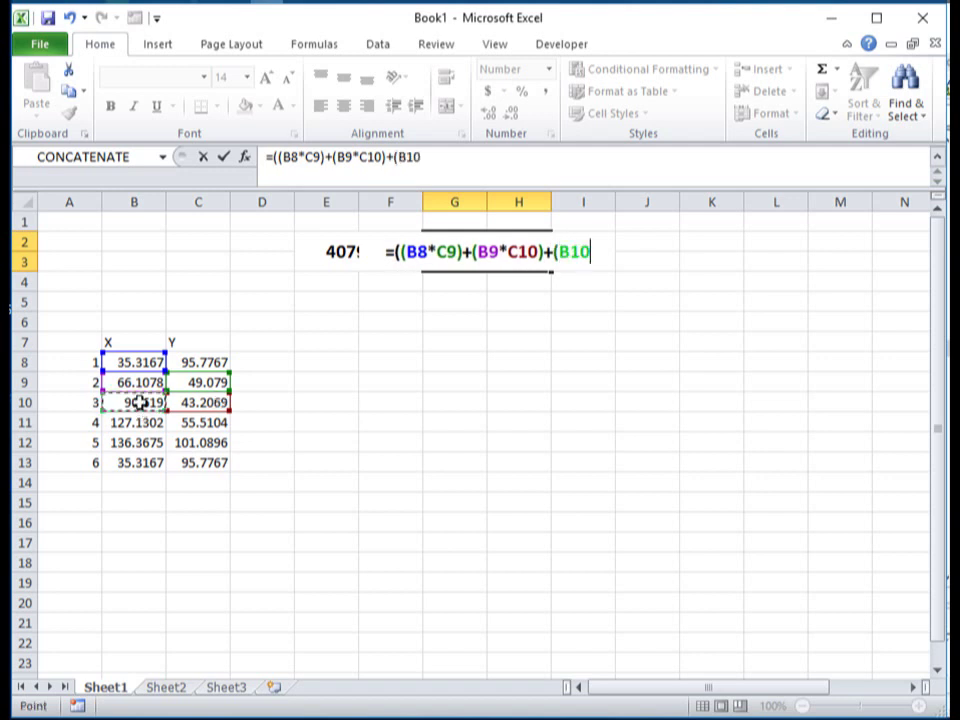
pyautogui.write('*')
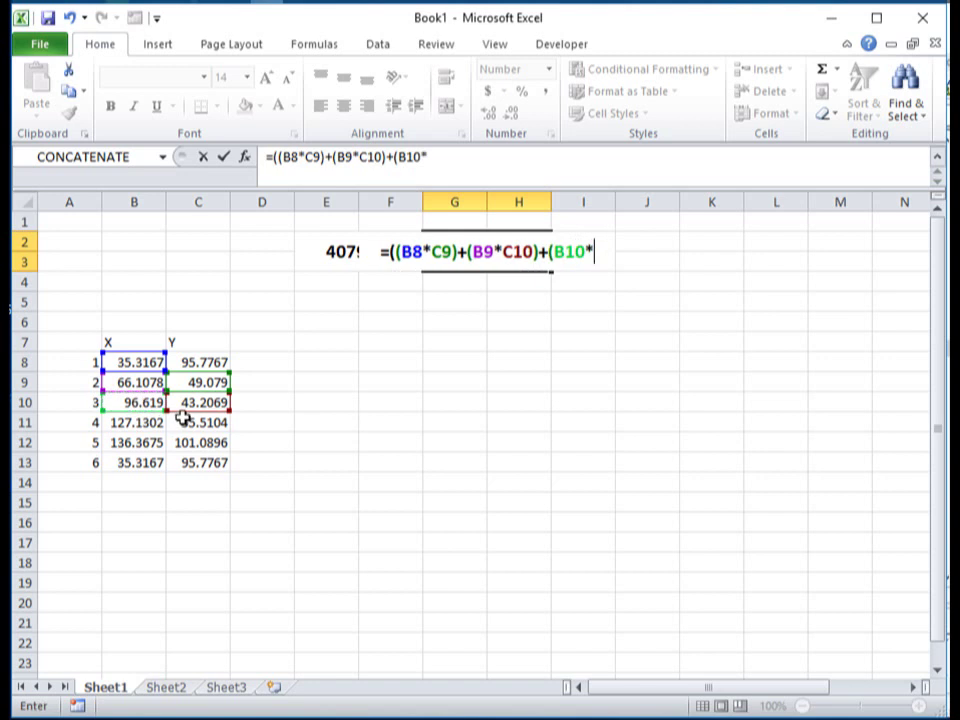
pyautogui.click(194, 425)
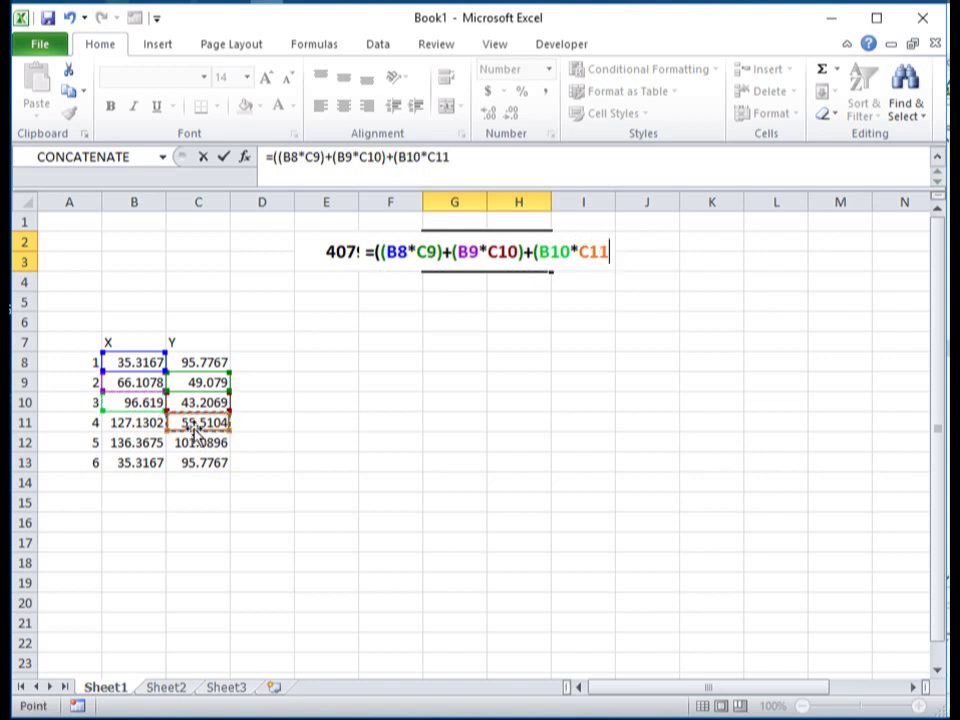
pyautogui.write(')+')
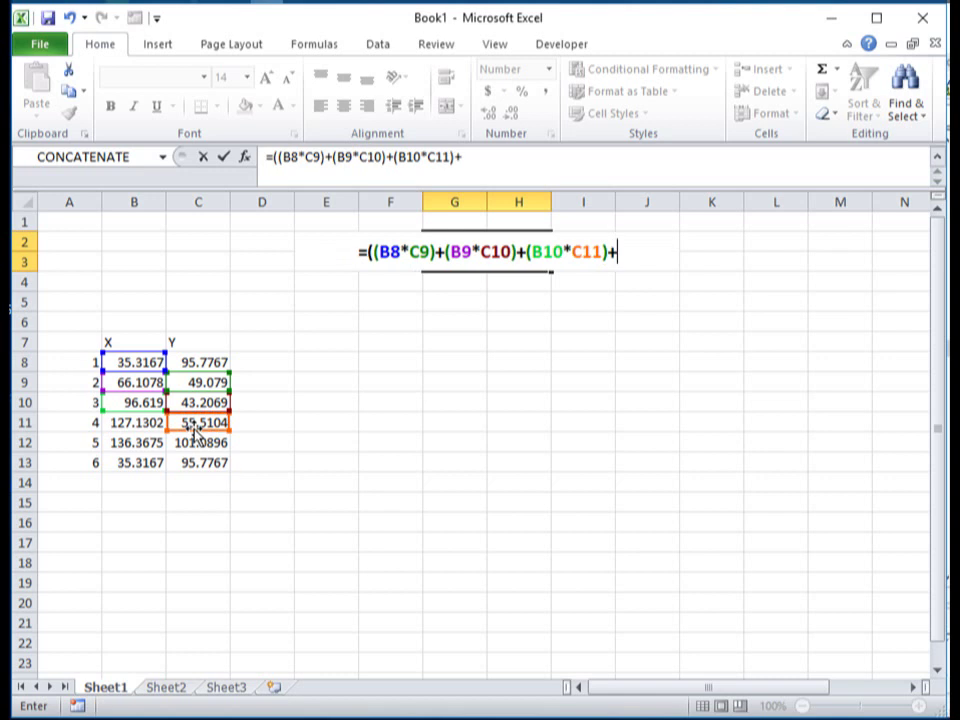
pyautogui.write('(')
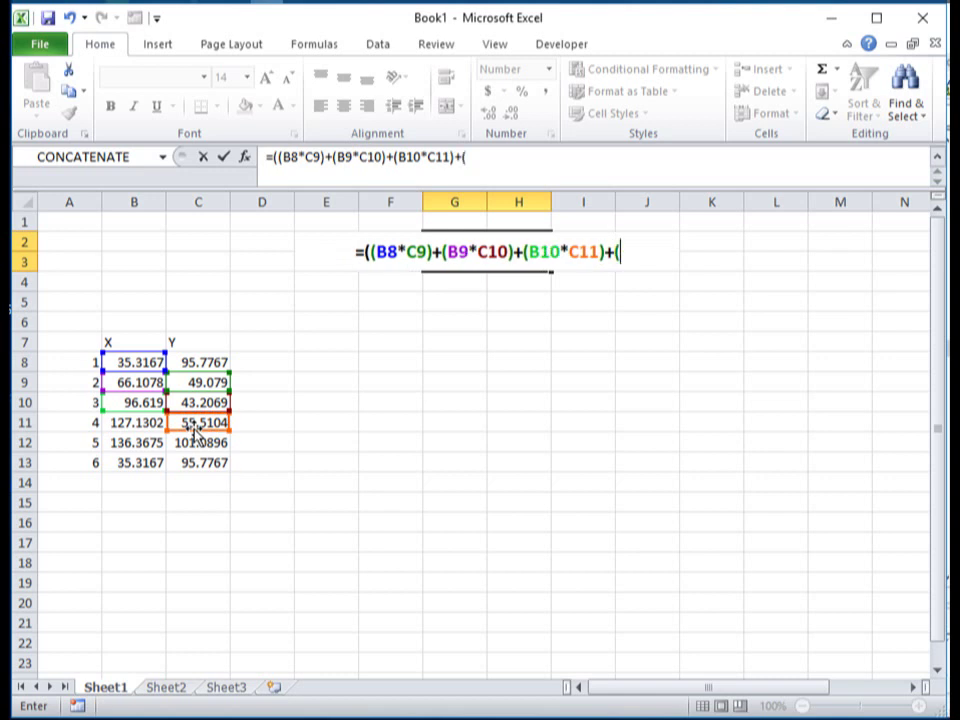
# Add the (B11*C12)+(B12*C13) terms to complete the forward cross-product sum.
pyautogui.click(116, 422)
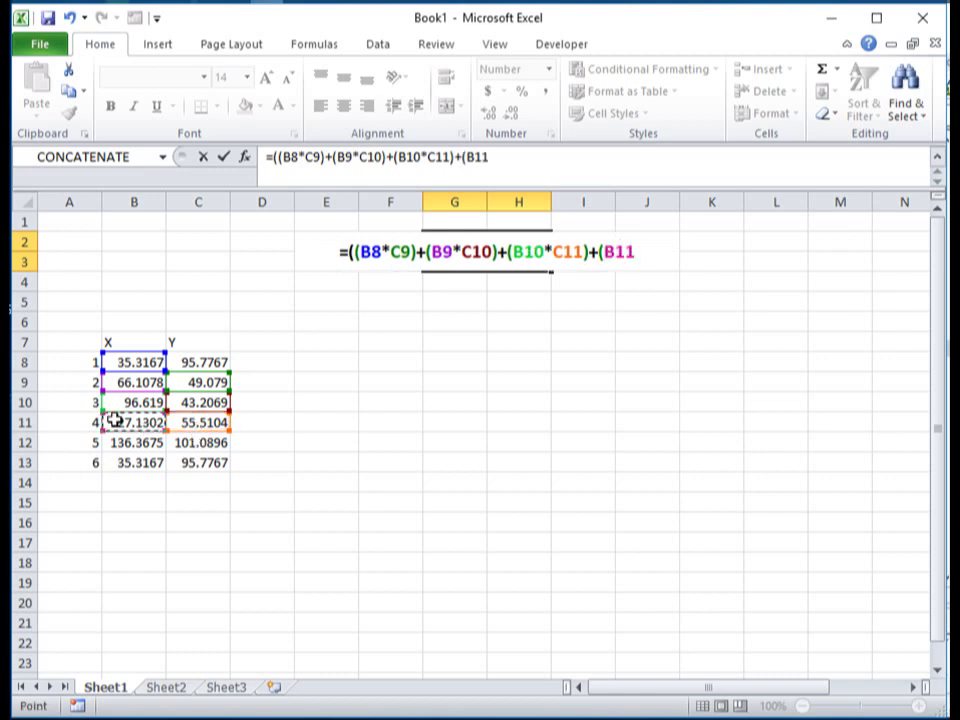
pyautogui.write('*')
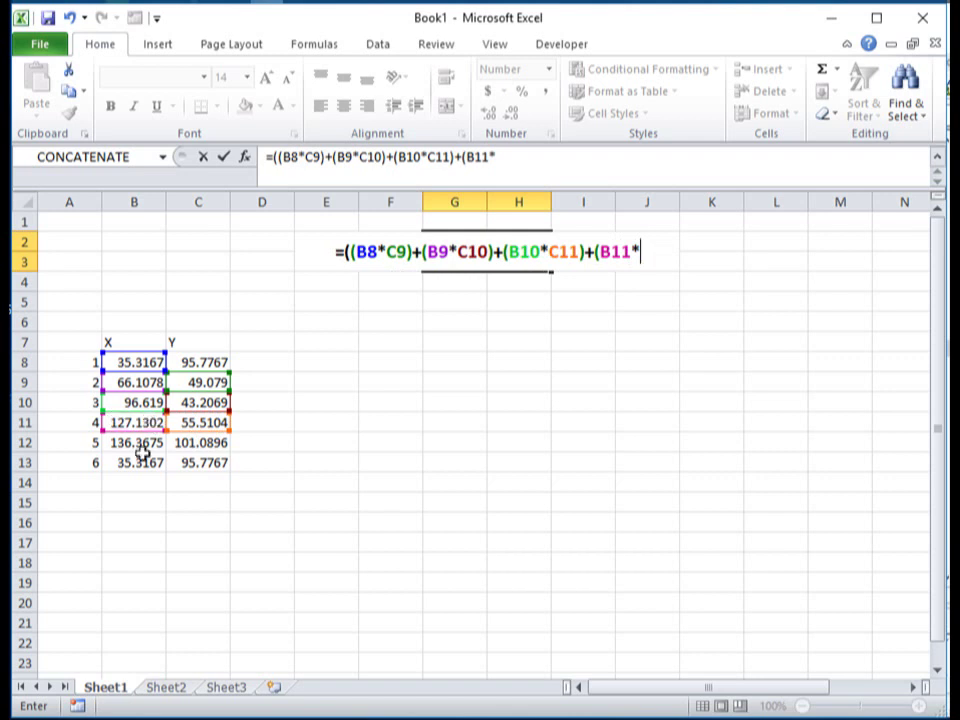
pyautogui.click(204, 446)
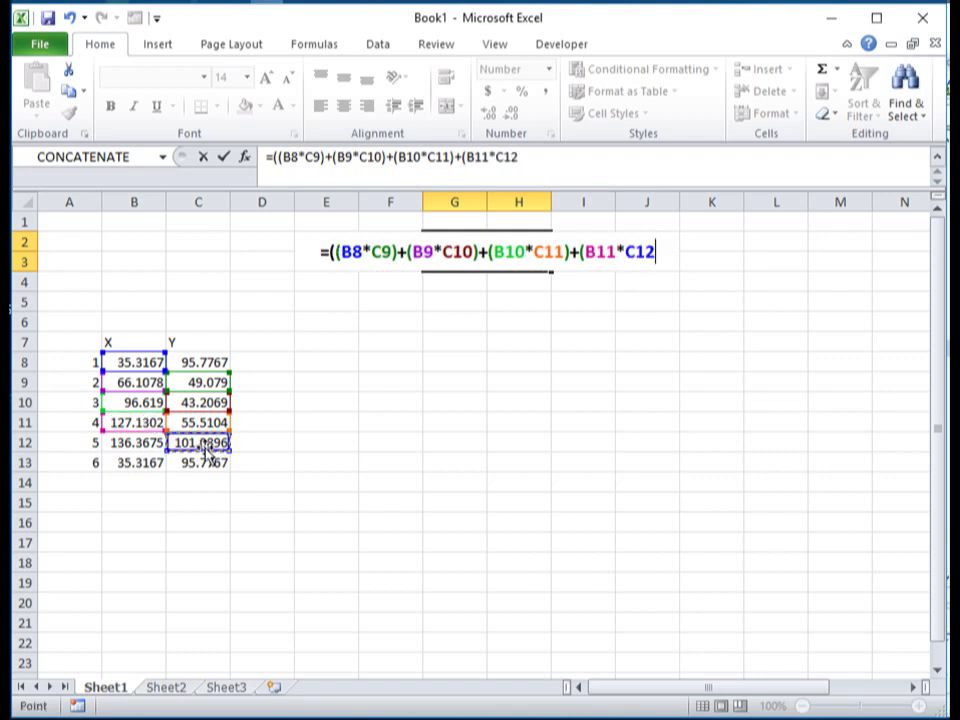
pyautogui.write(')')
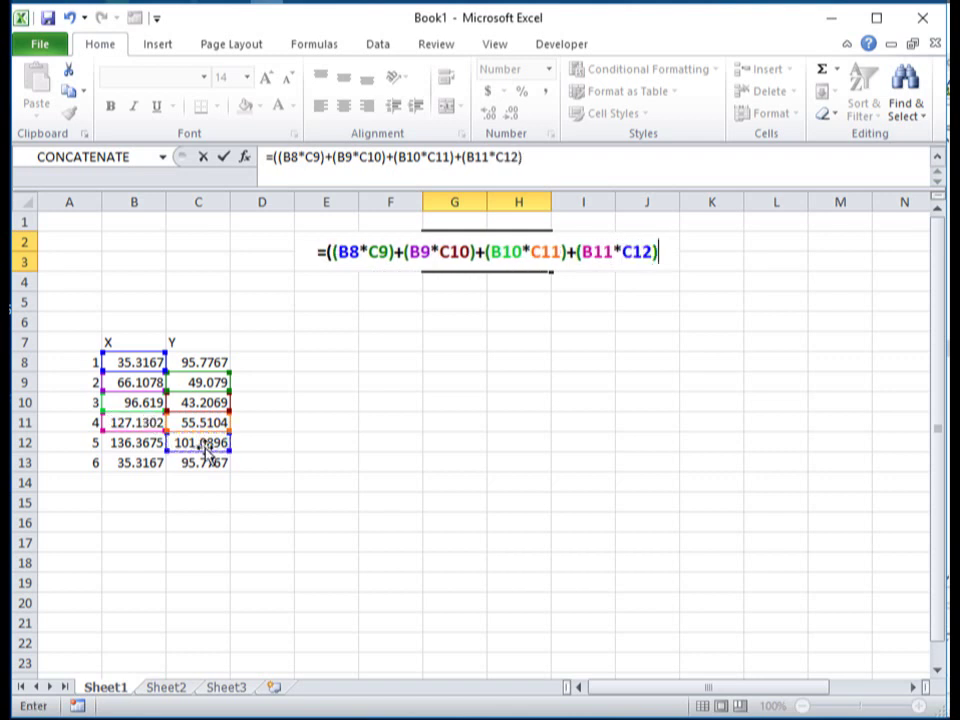
pyautogui.write('+(')
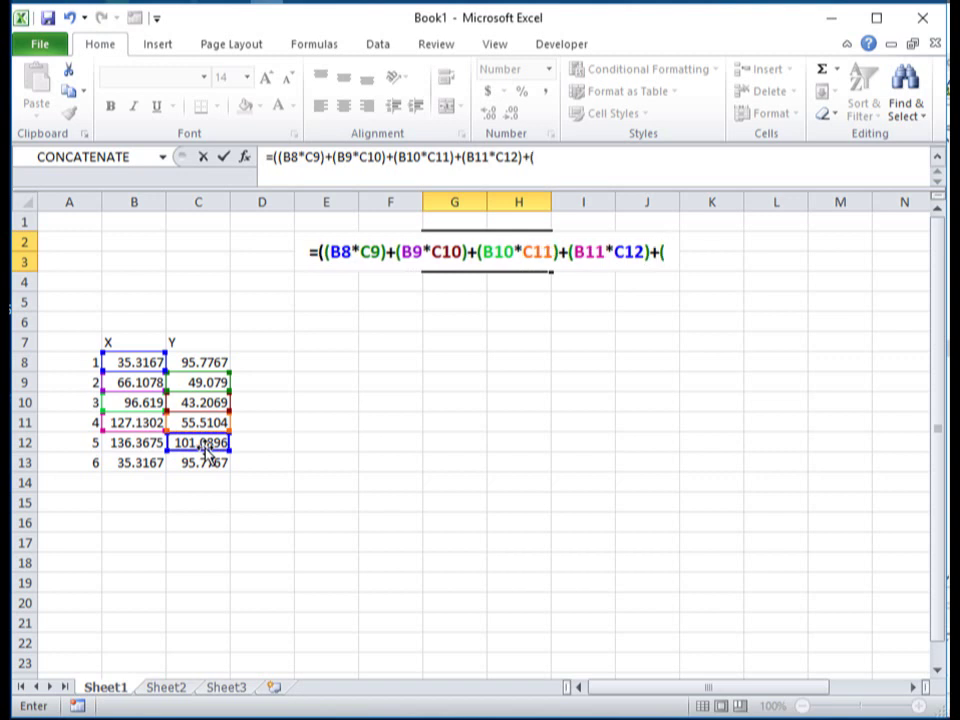
pyautogui.click(136, 443)
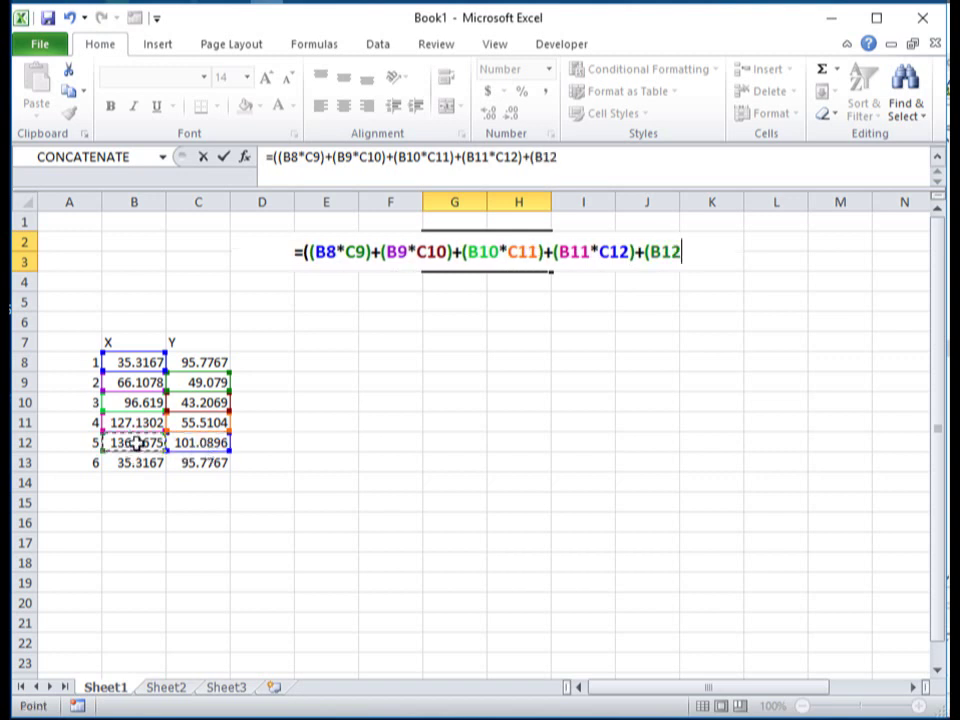
pyautogui.write('(')
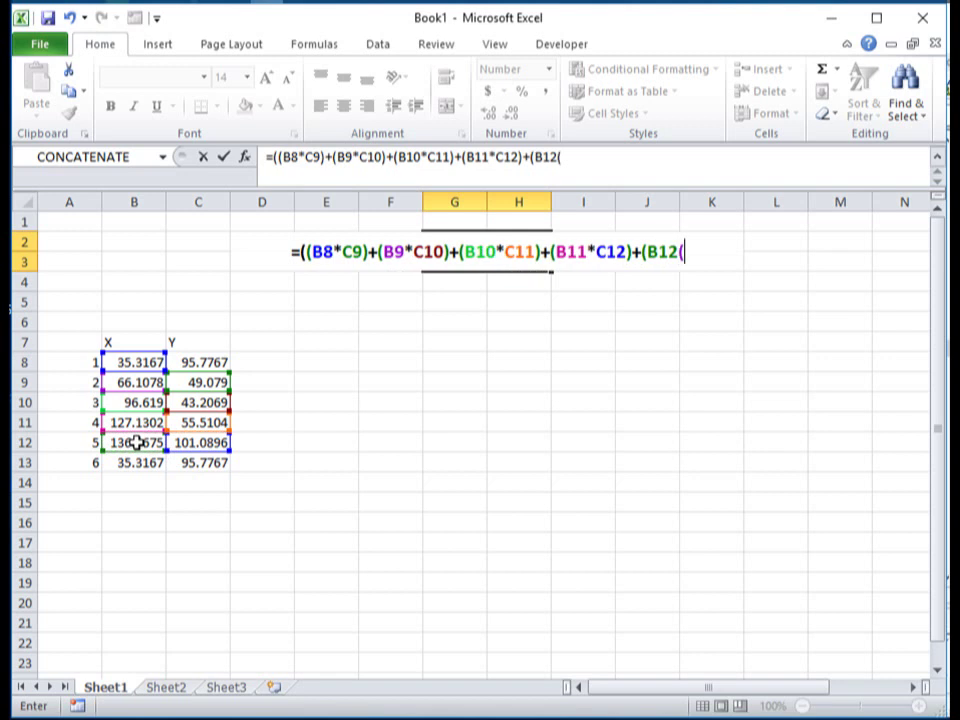
pyautogui.press('BackSpace')
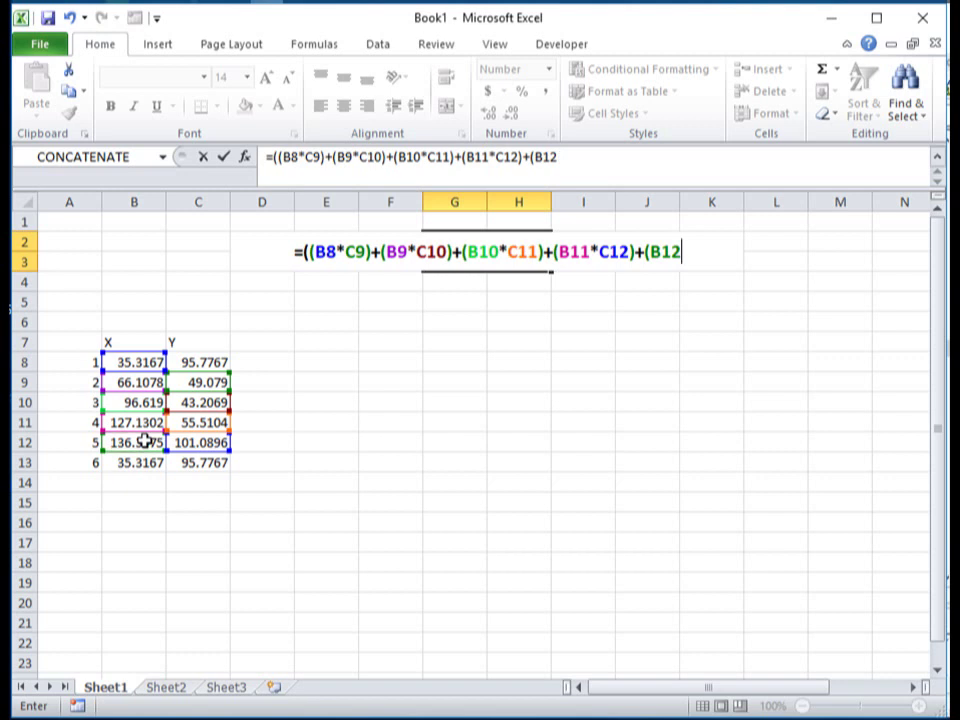
pyautogui.write('*')
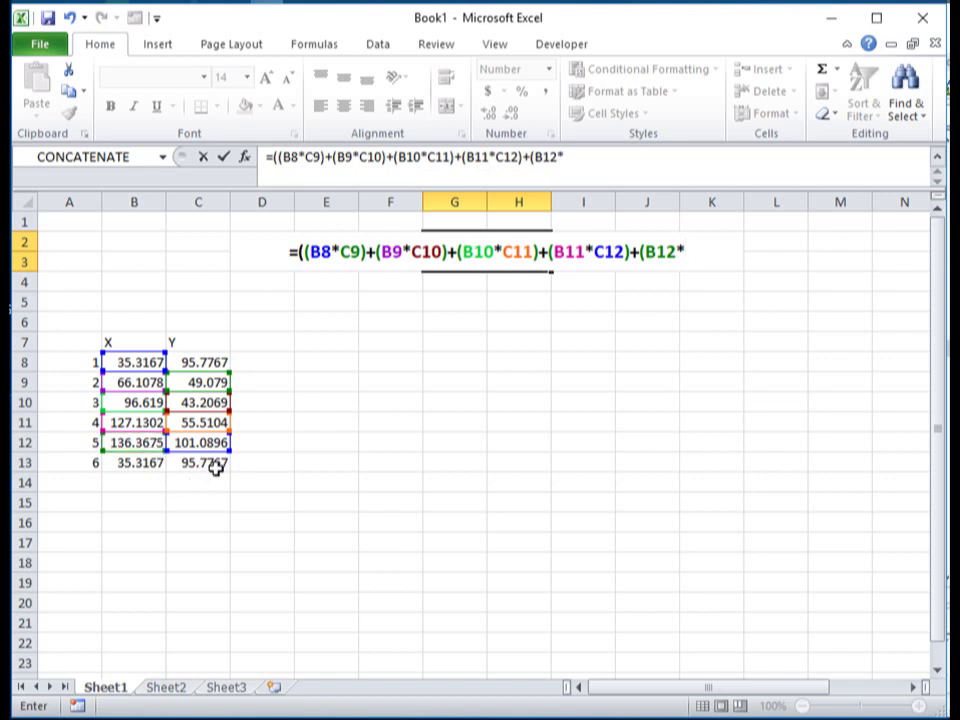
pyautogui.click(215, 462)
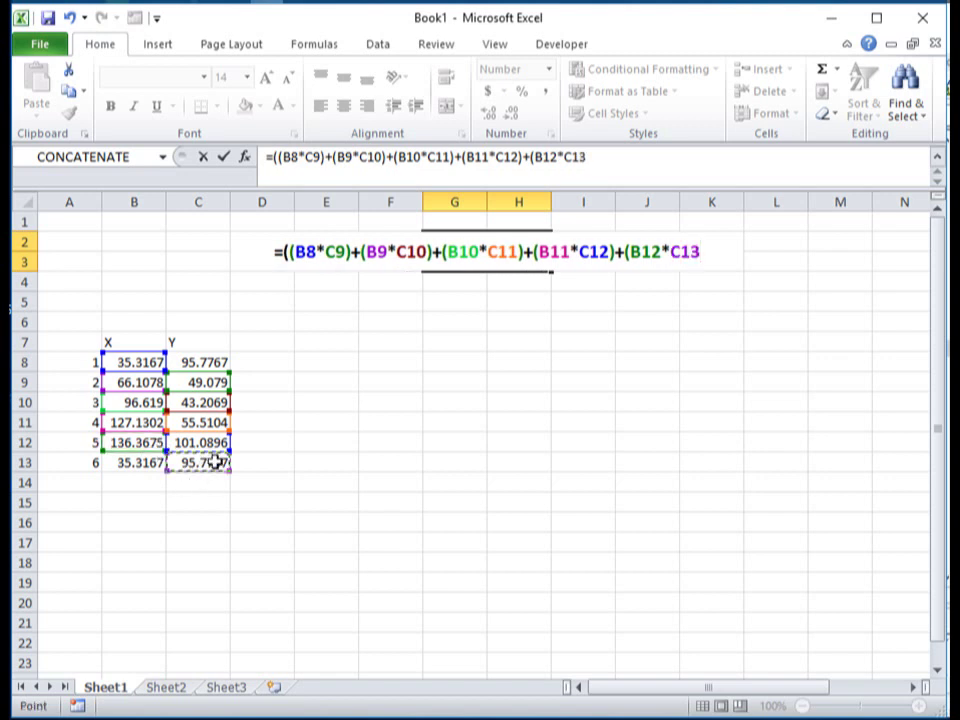
pyautogui.write(')')
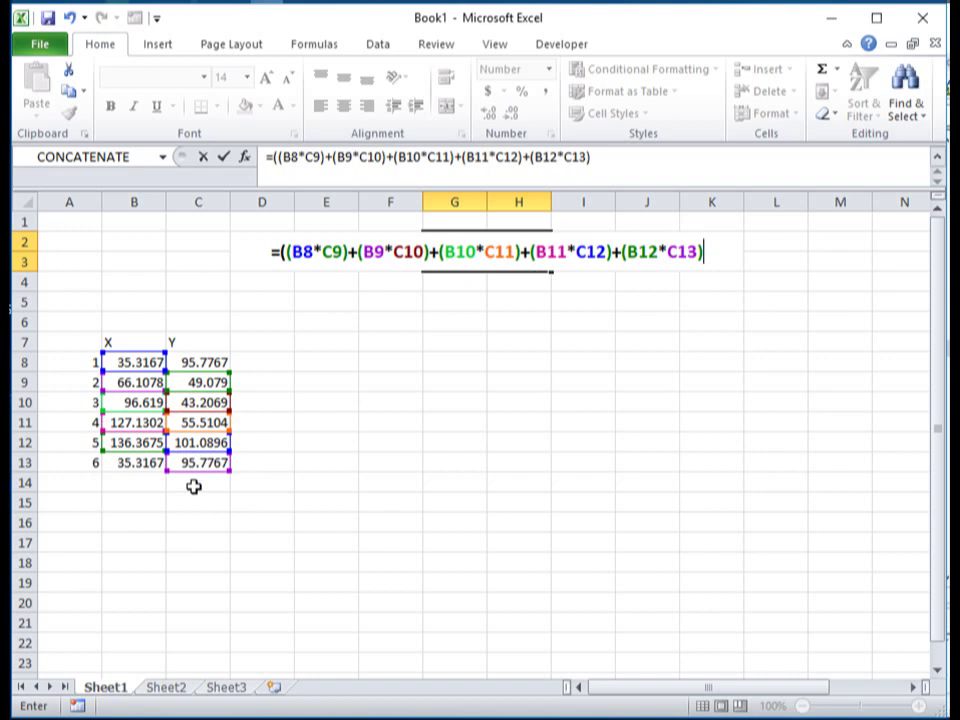
# Start the subtracted sum in G2 with the terms B13*C12, B12*C11 and B11*C10.
pyautogui.write('-')
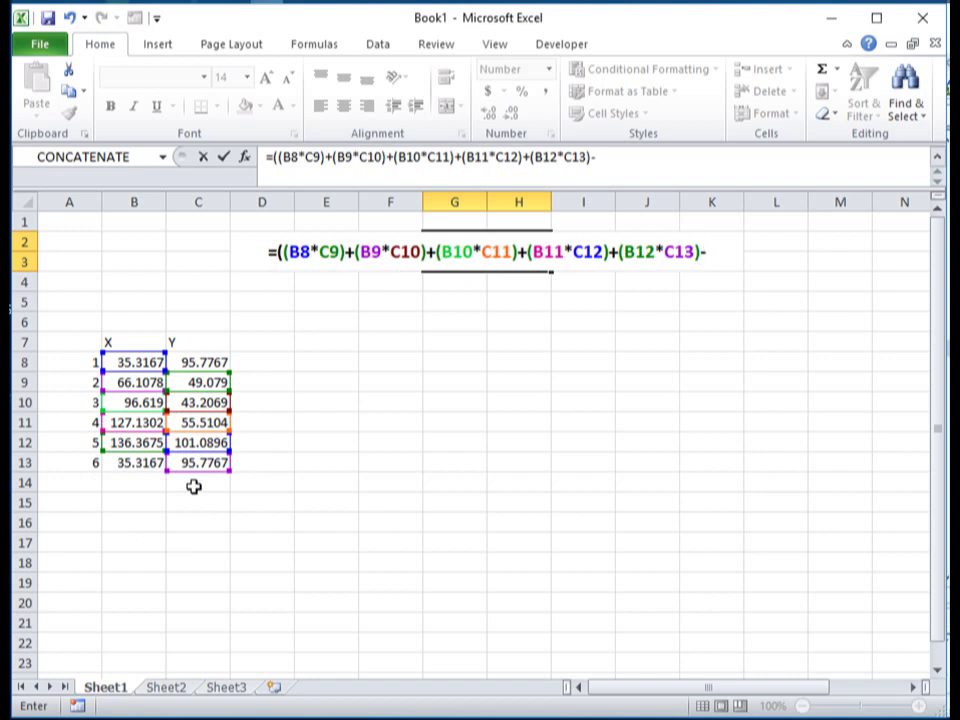
pyautogui.write('((')
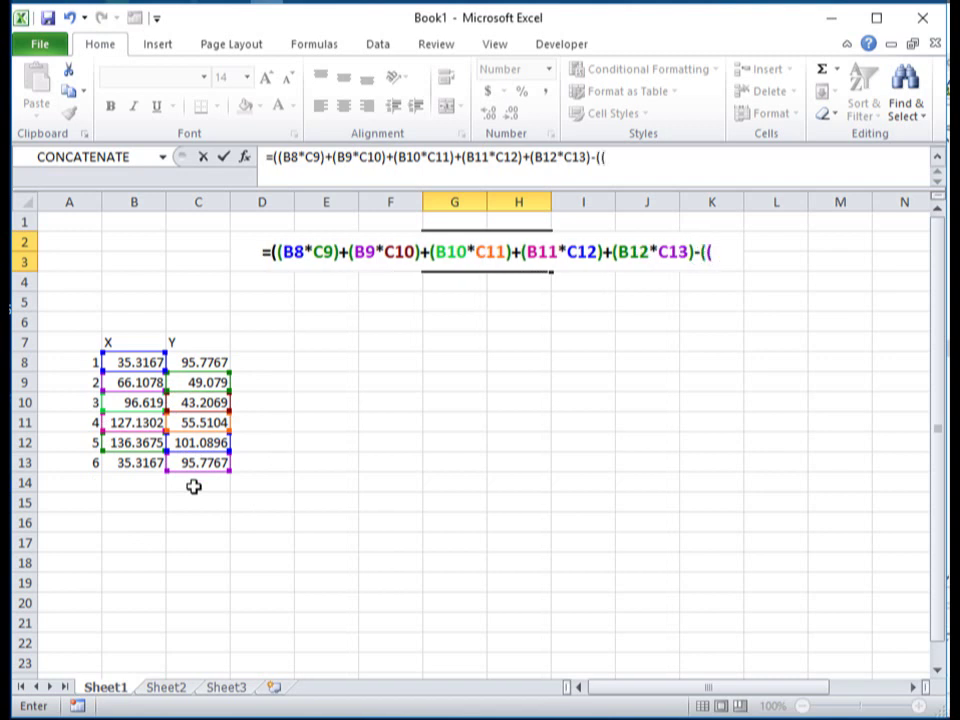
pyautogui.click(139, 468)
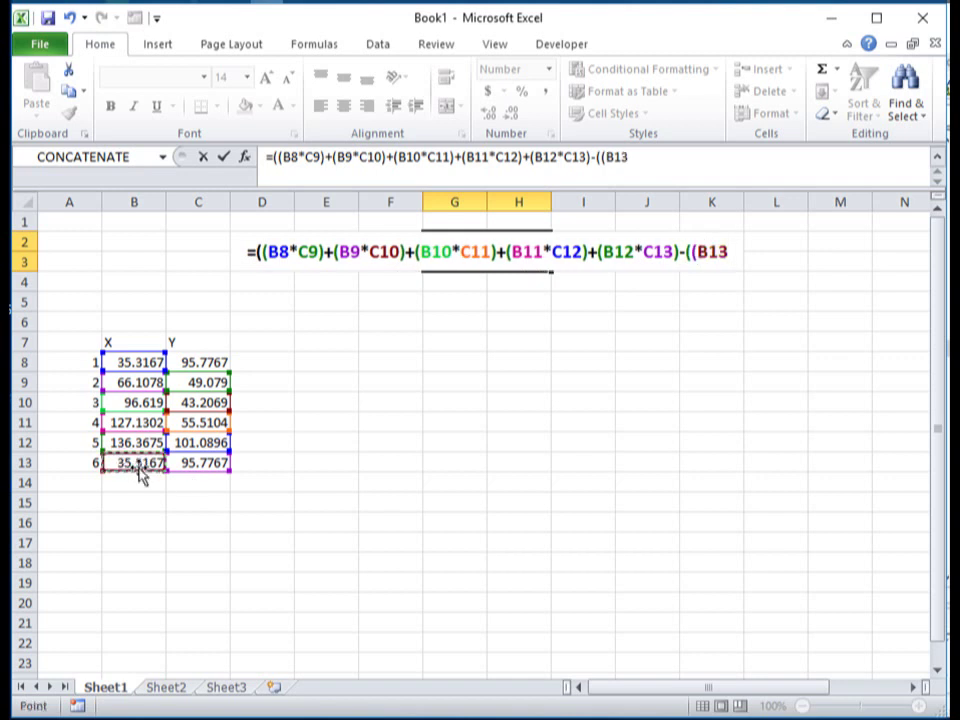
pyautogui.write('*')
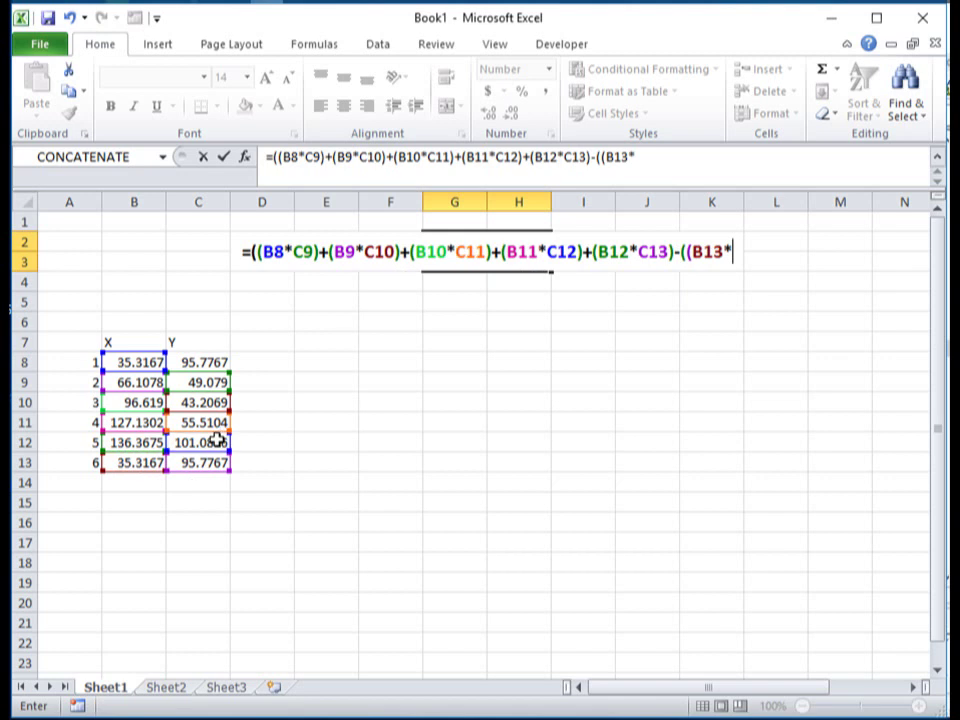
pyautogui.click(213, 444)
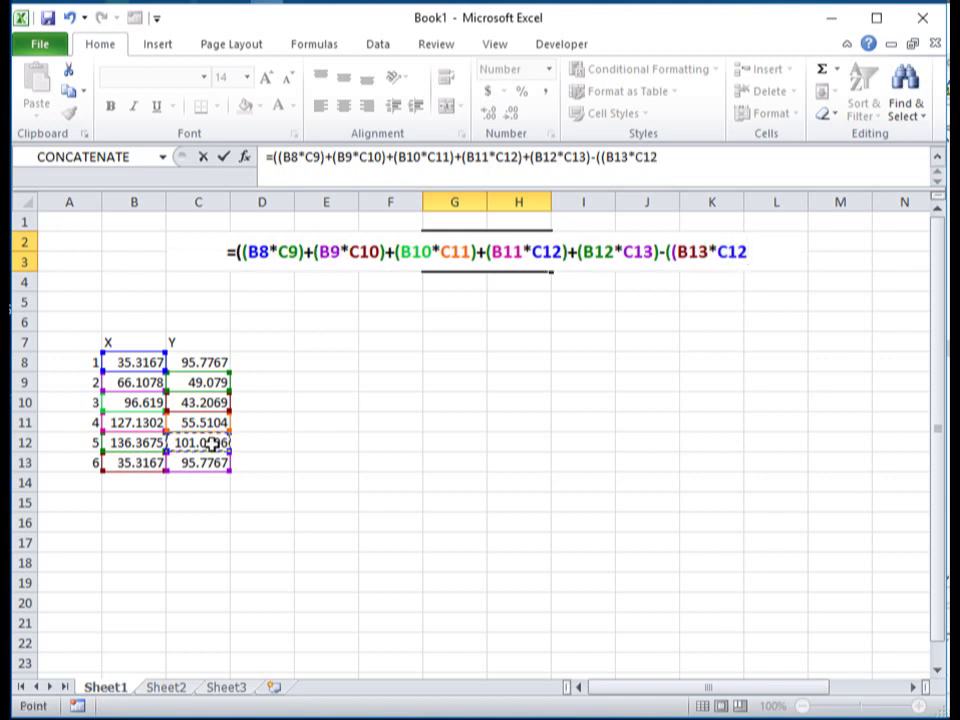
pyautogui.write(')')
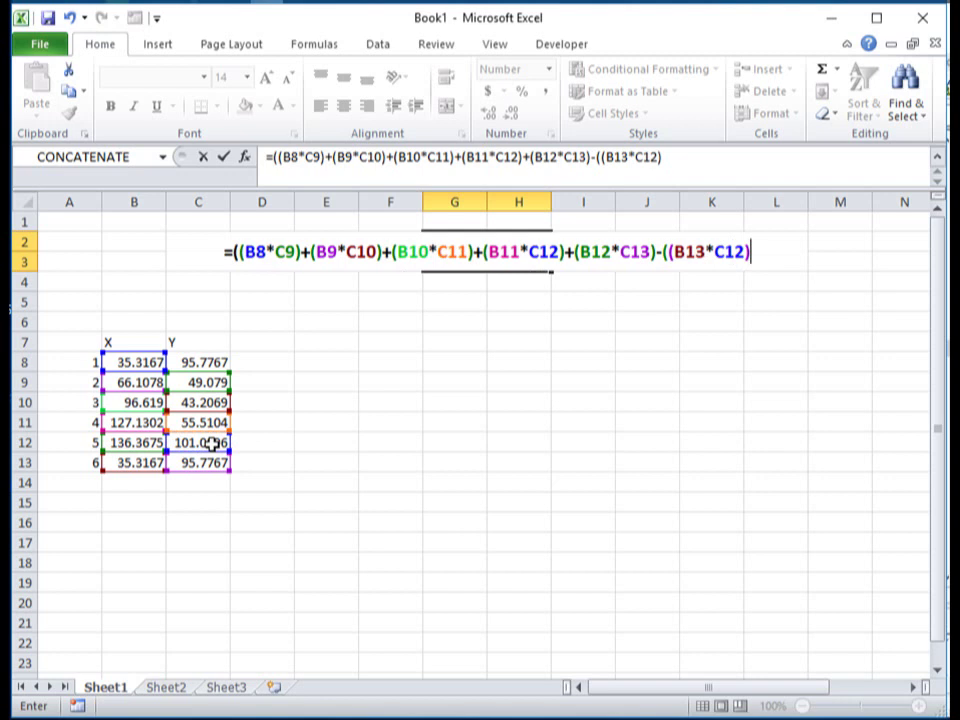
pyautogui.write('+(')
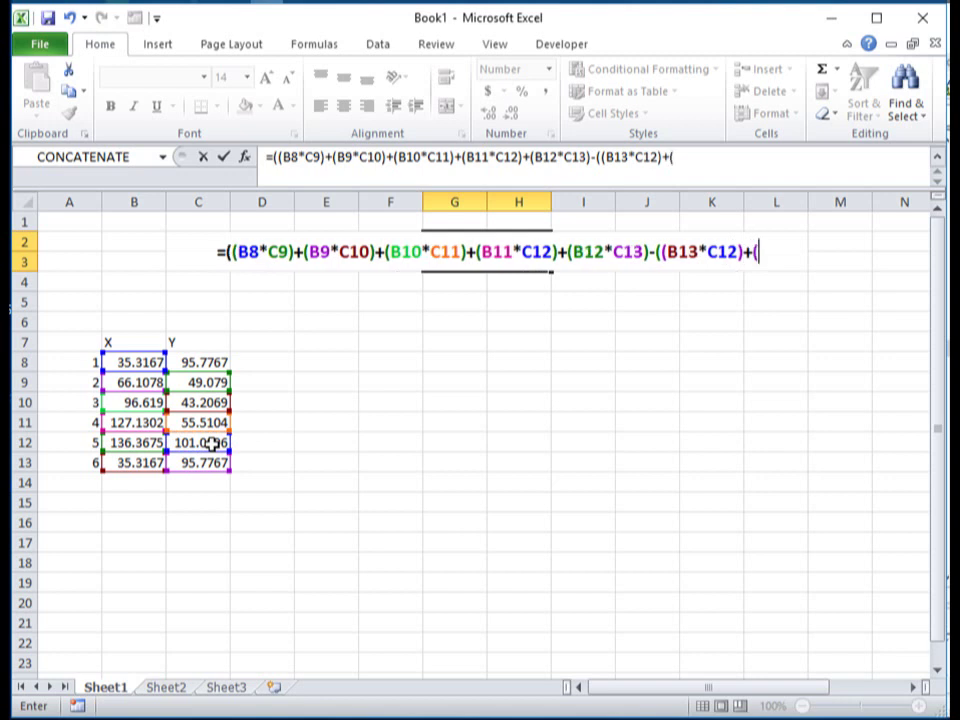
pyautogui.click(149, 443)
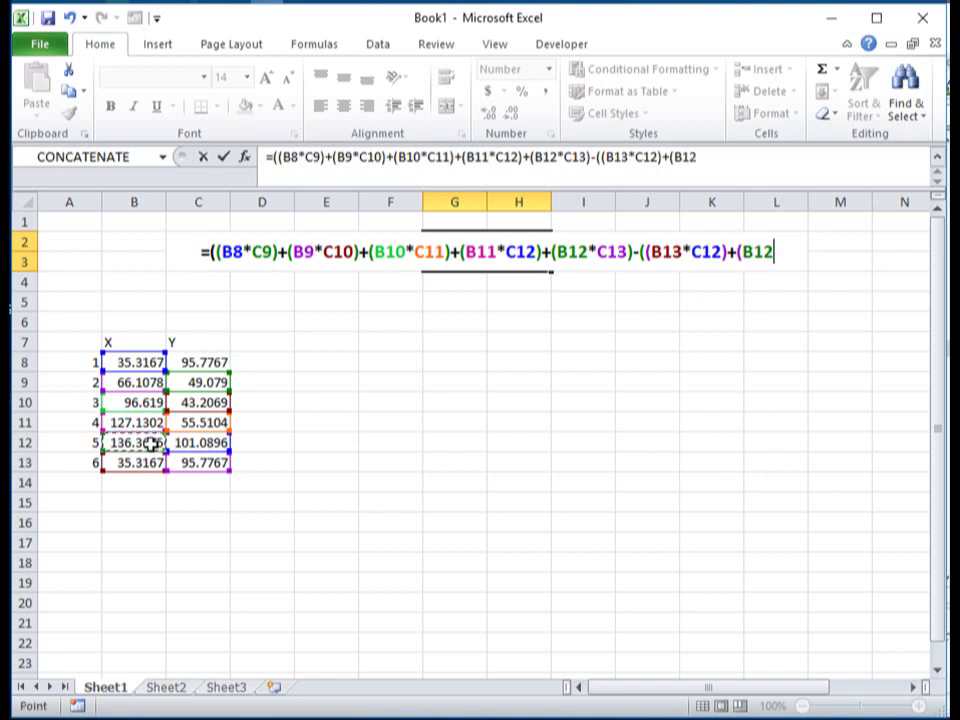
pyautogui.write('*')
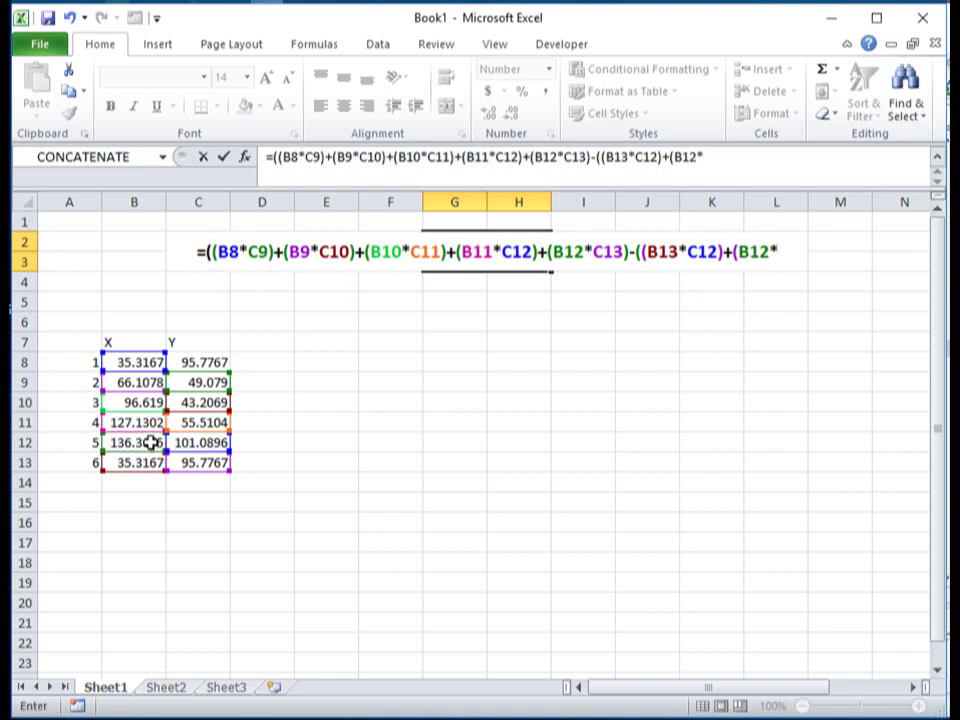
pyautogui.click(196, 424)
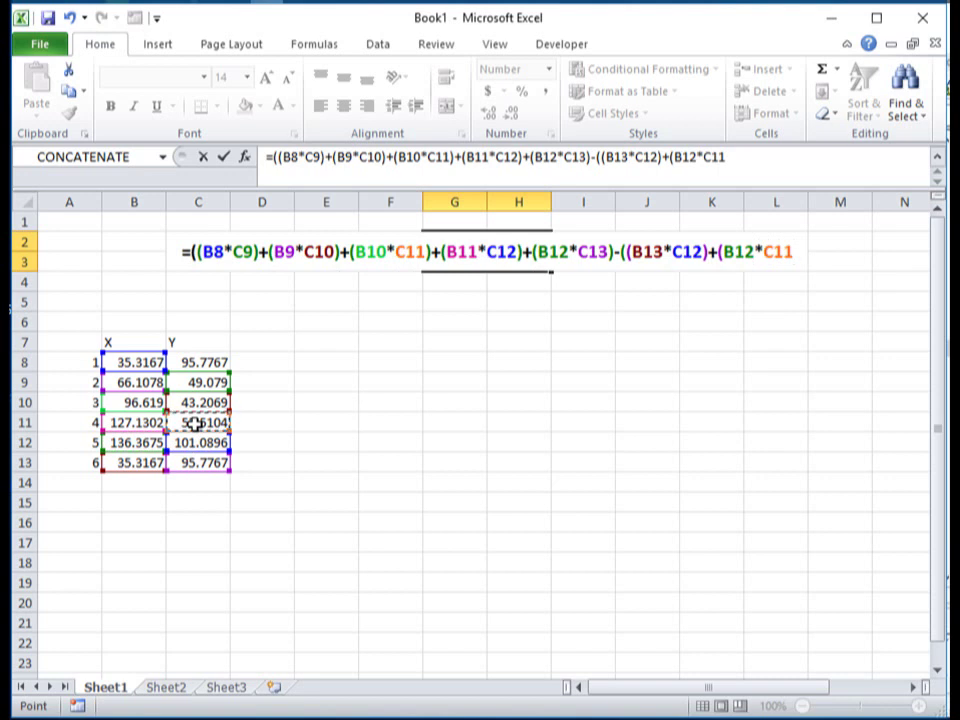
pyautogui.write(')')
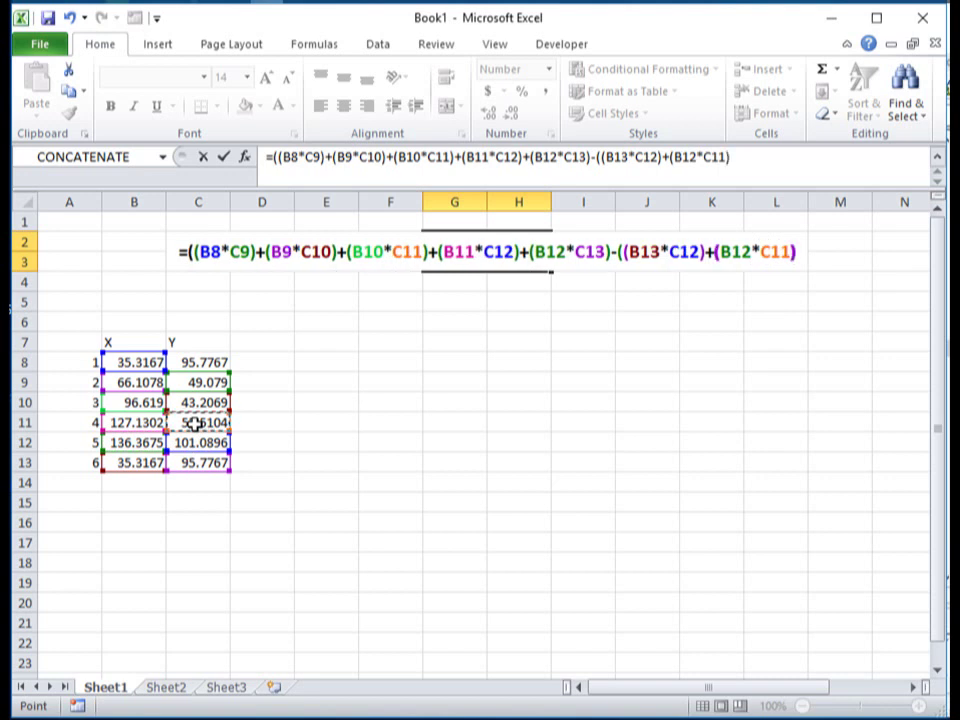
pyautogui.write('+(')
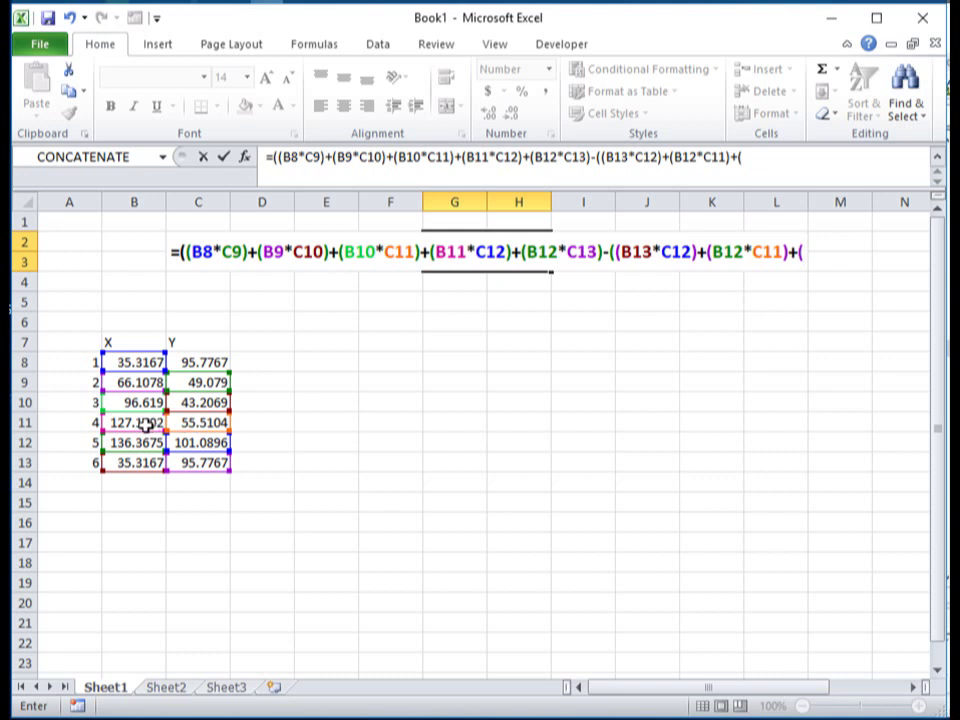
pyautogui.click(147, 425)
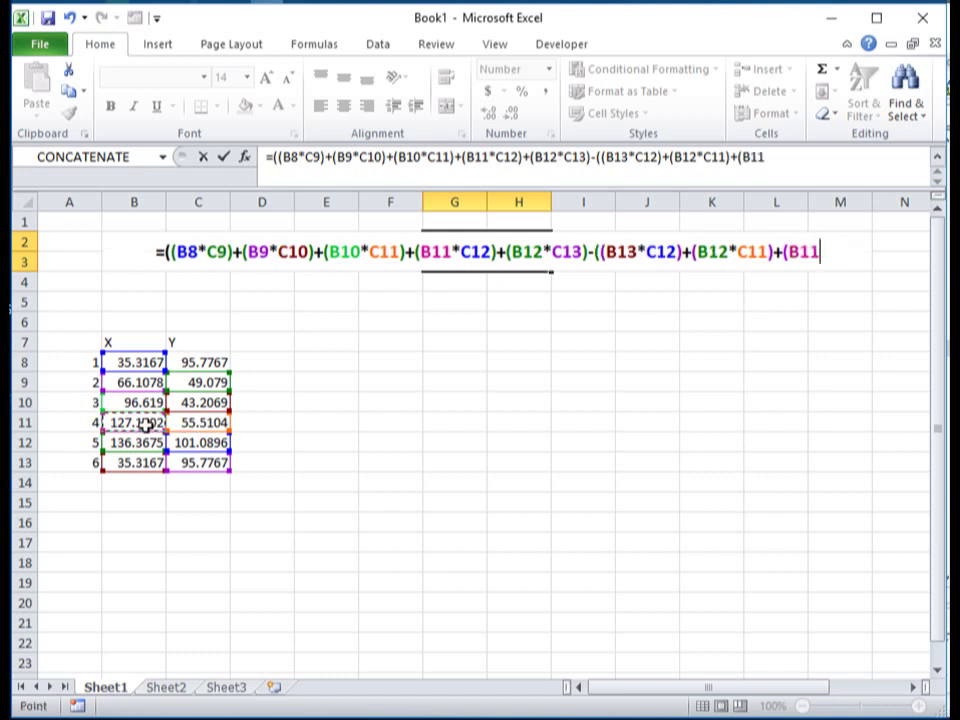
pyautogui.write('*')
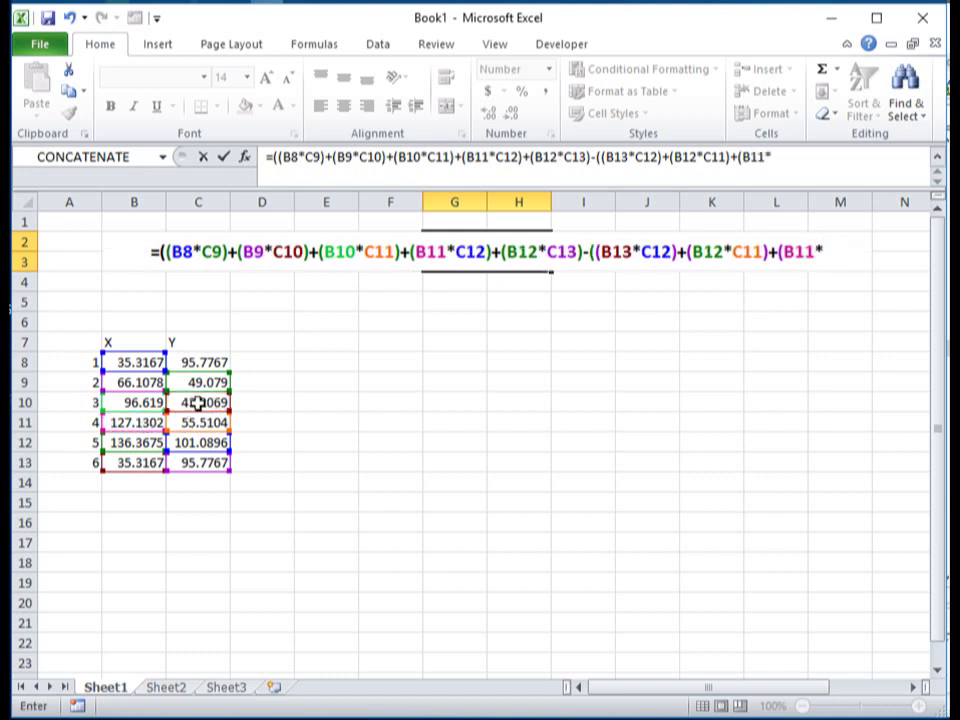
pyautogui.click(197, 402)
# Add the B10*C9 and B9*C8 terms, then close the brackets and divide by 2.
pyautogui.write(')')
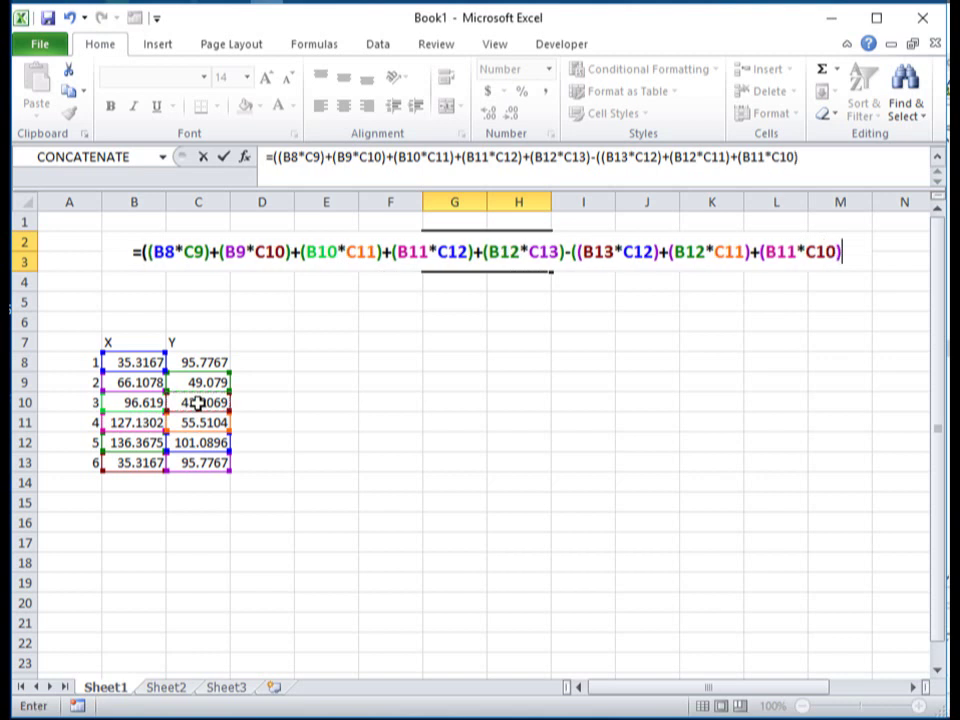
pyautogui.write('+')
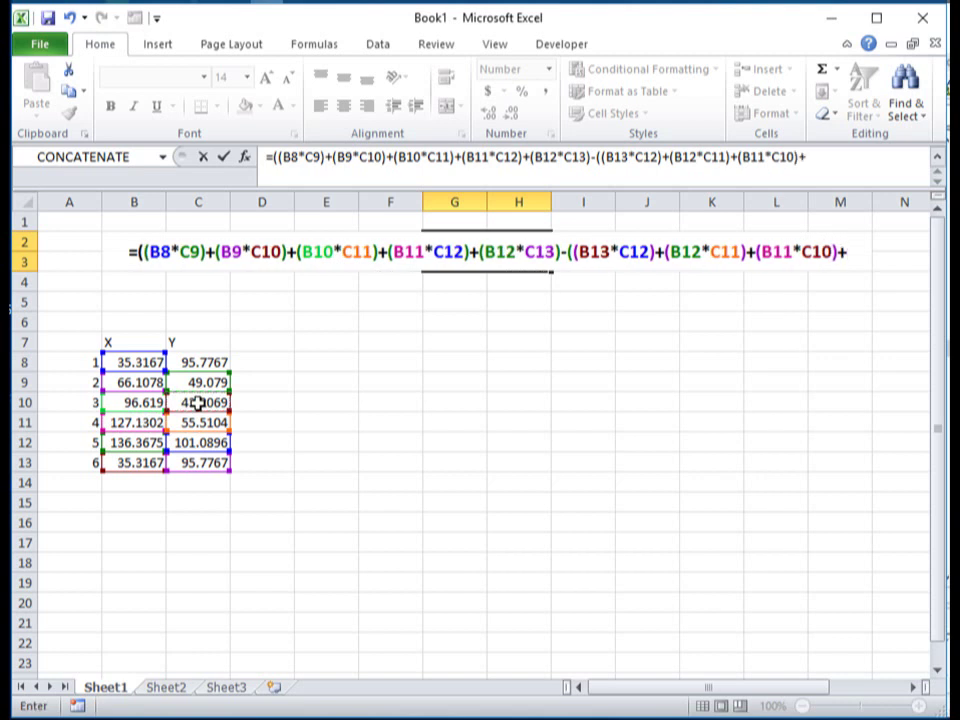
pyautogui.write('(')
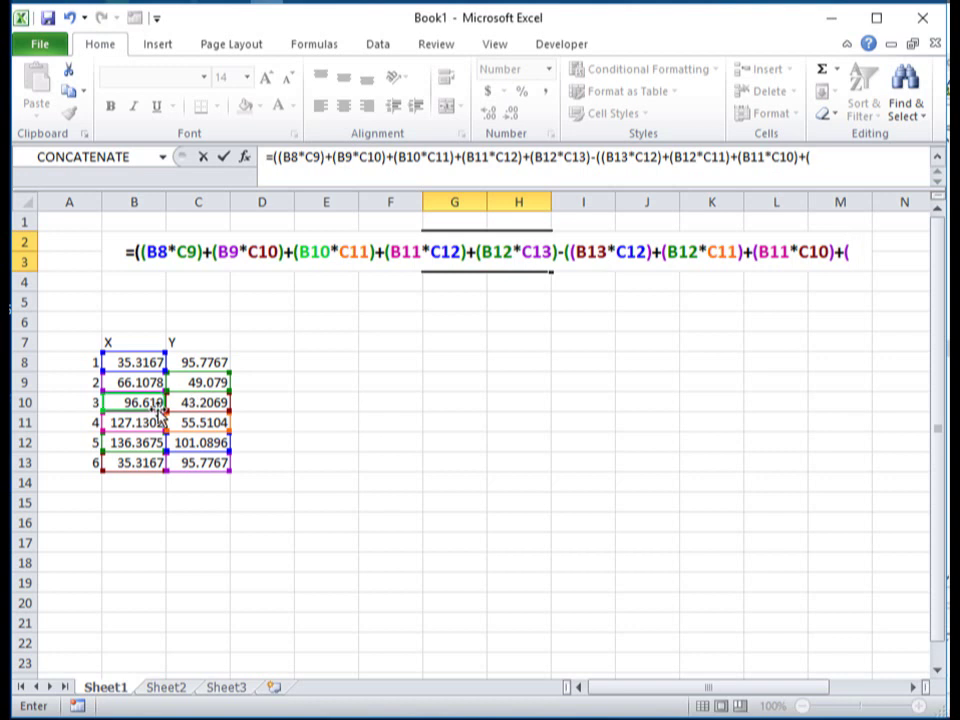
pyautogui.click(140, 402)
pyautogui.write('*')
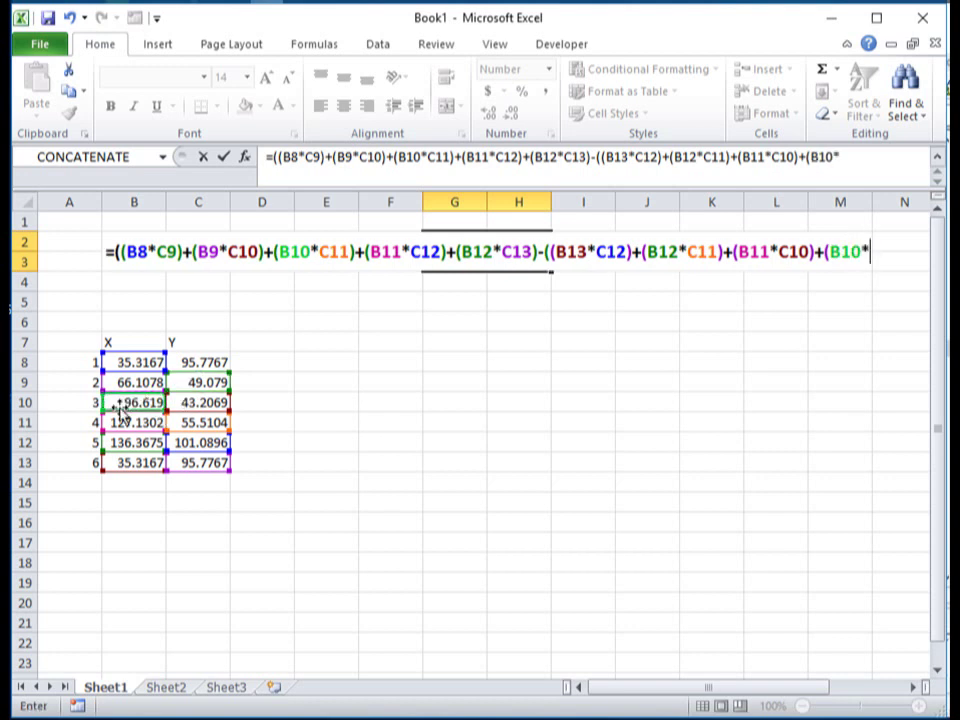
pyautogui.click(212, 382)
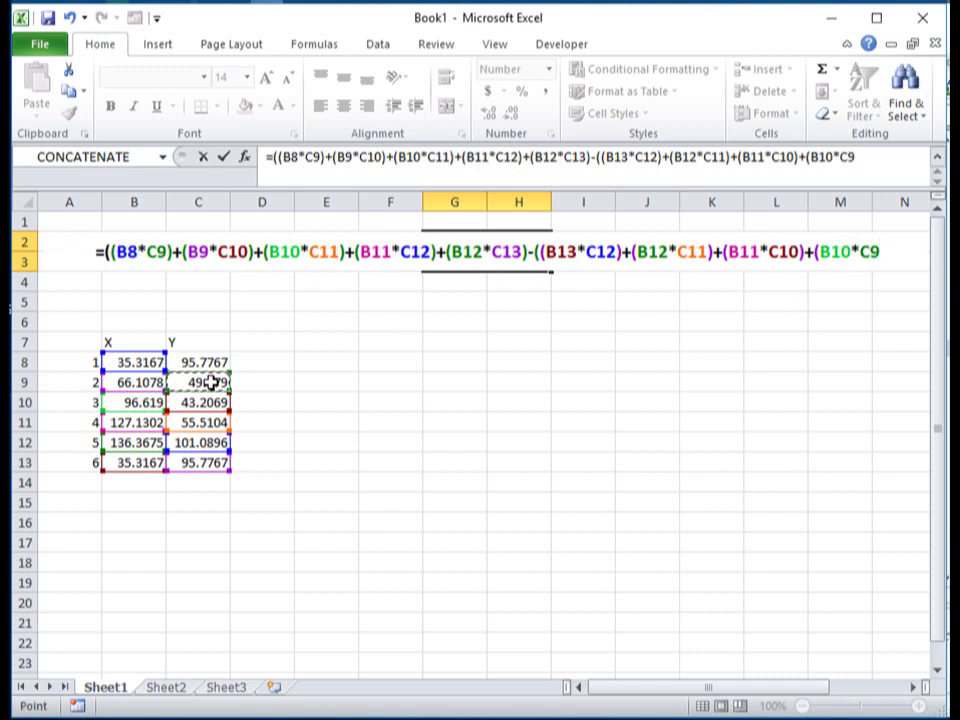
pyautogui.write(')+')
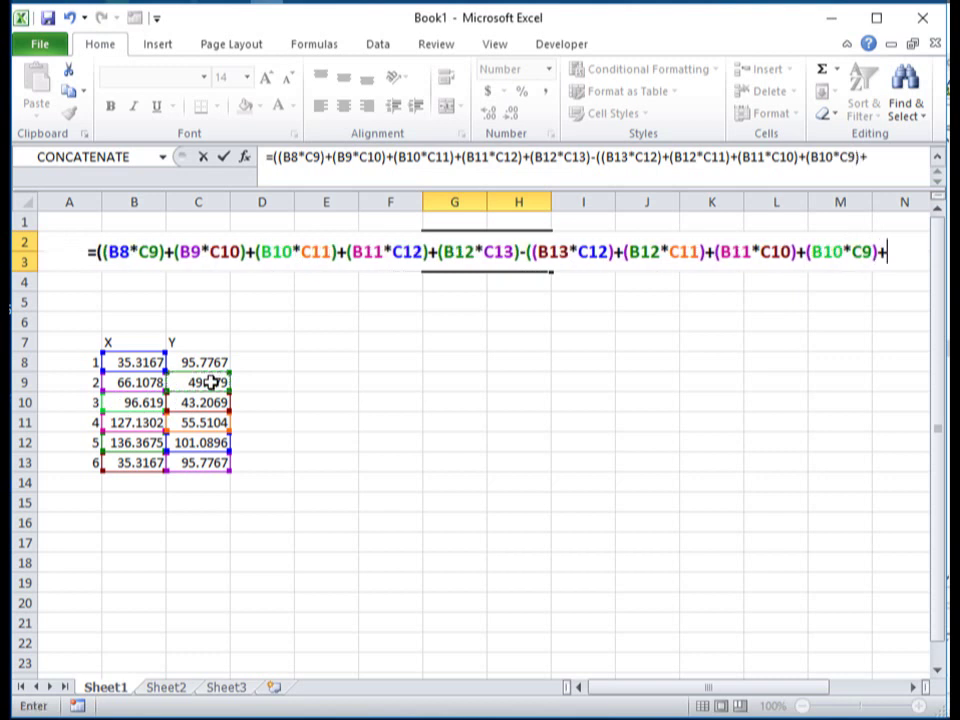
pyautogui.write('(')
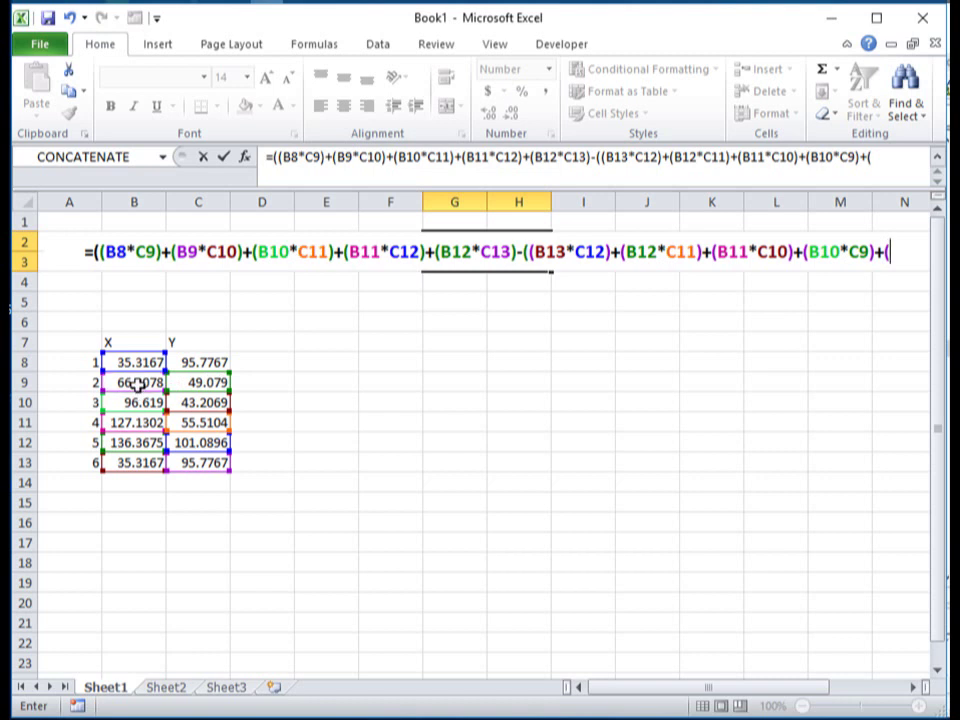
pyautogui.click(137, 383)
pyautogui.write('*')
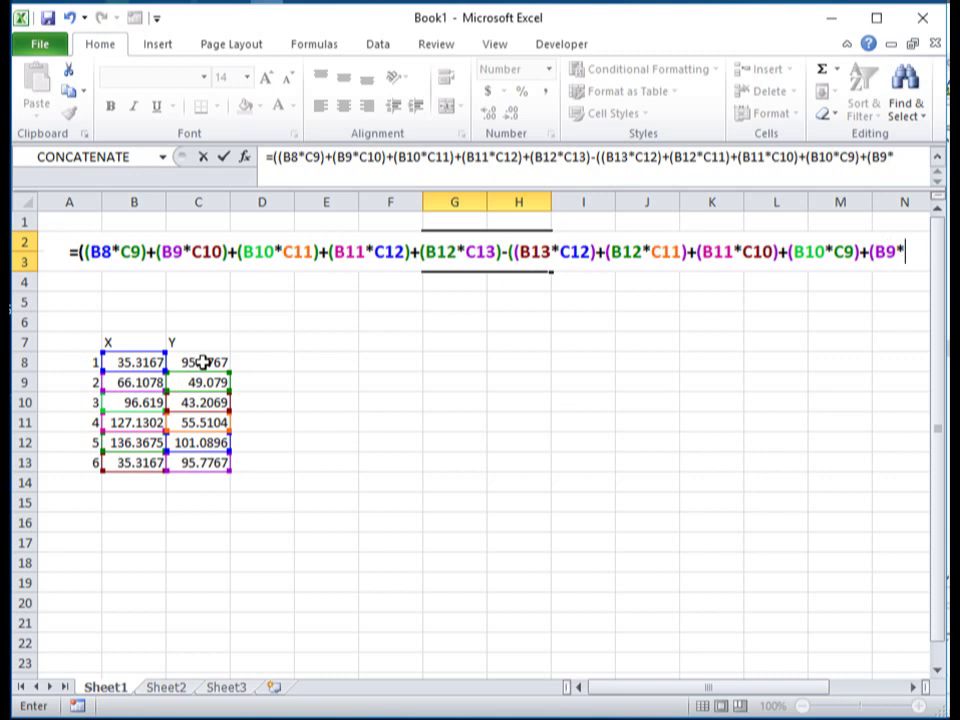
pyautogui.click(203, 362)
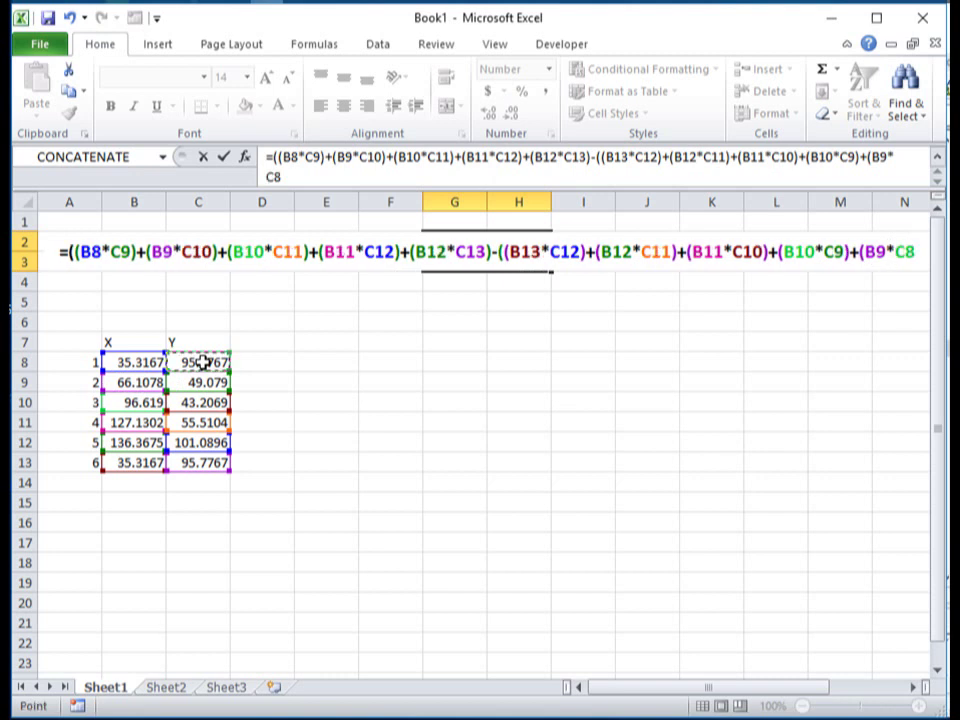
pyautogui.write('))')
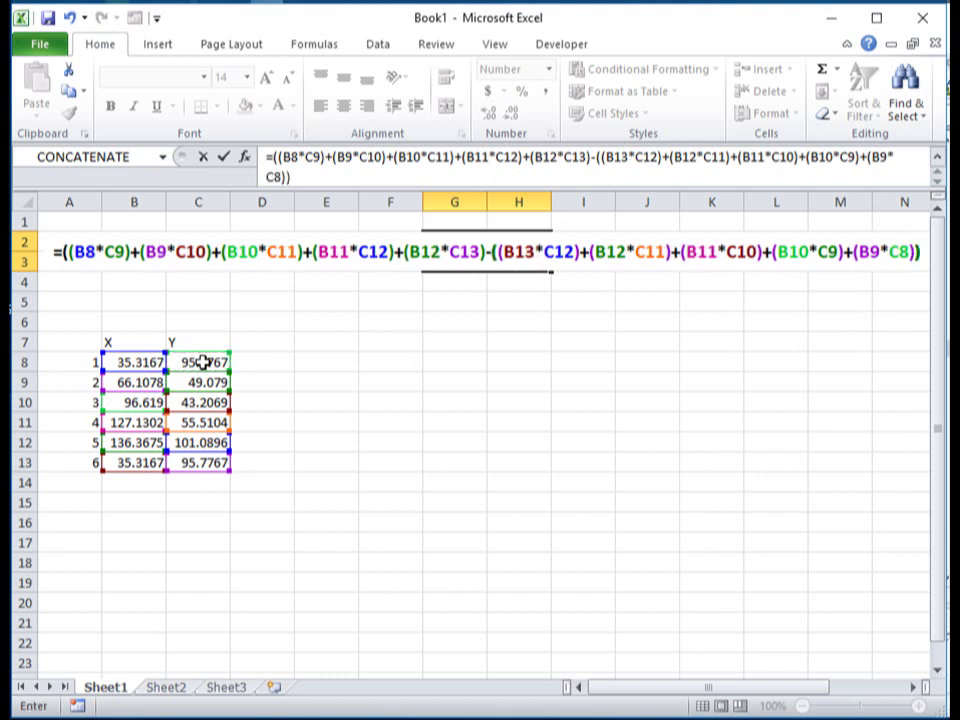
pyautogui.write(')/')
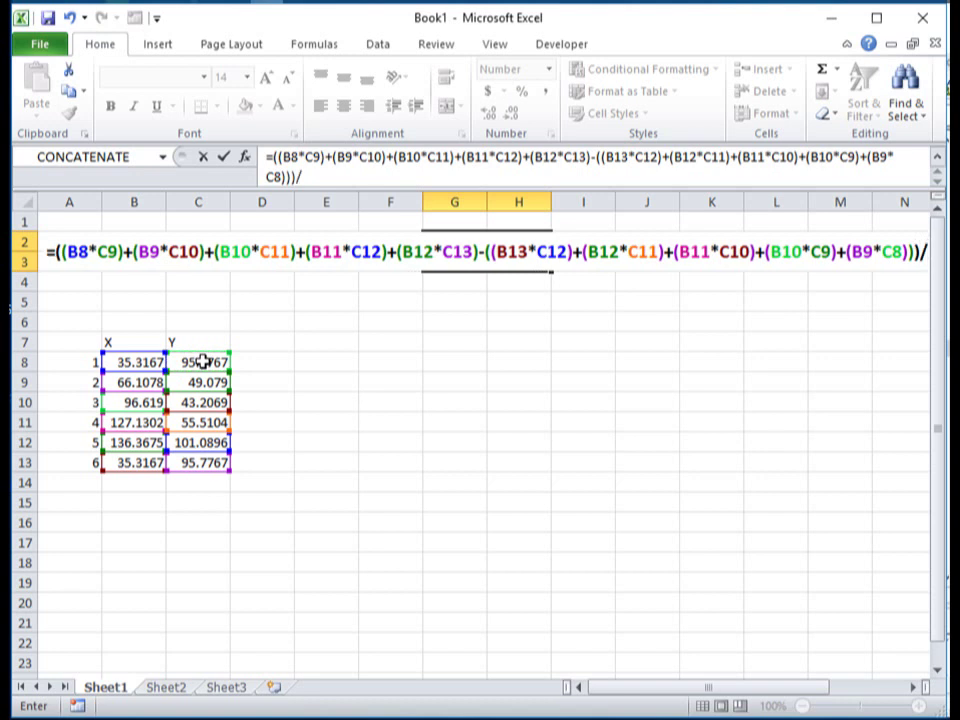
pyautogui.write('2')
# Commit the G2 formula and compare its 4079.47 result with the 4079.4674 area in E2.
pyautogui.press('Return')
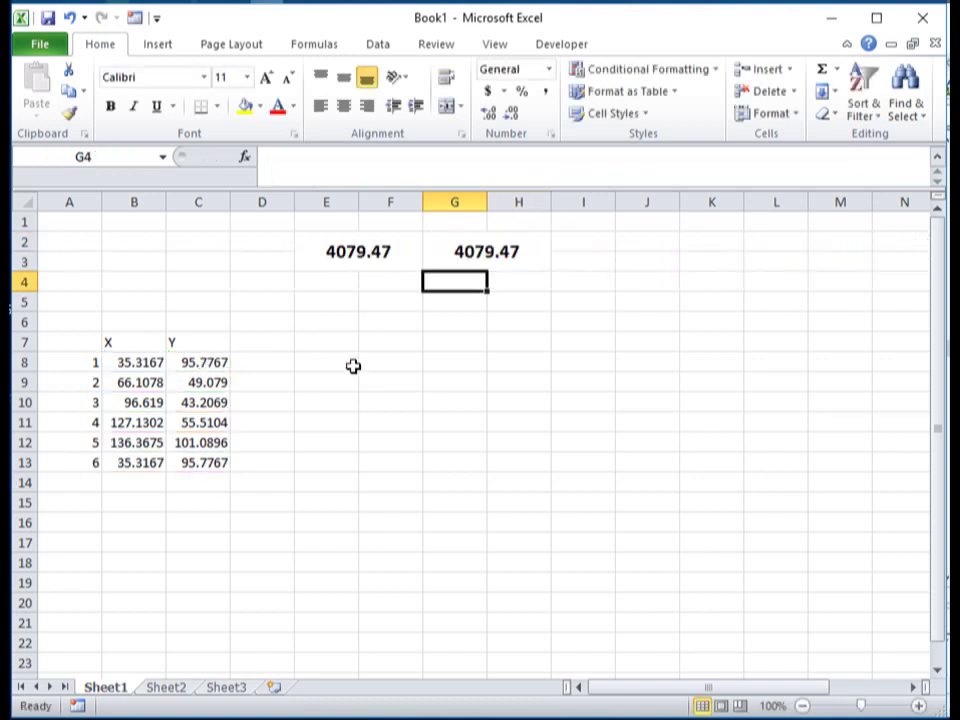
pyautogui.click(371, 364)
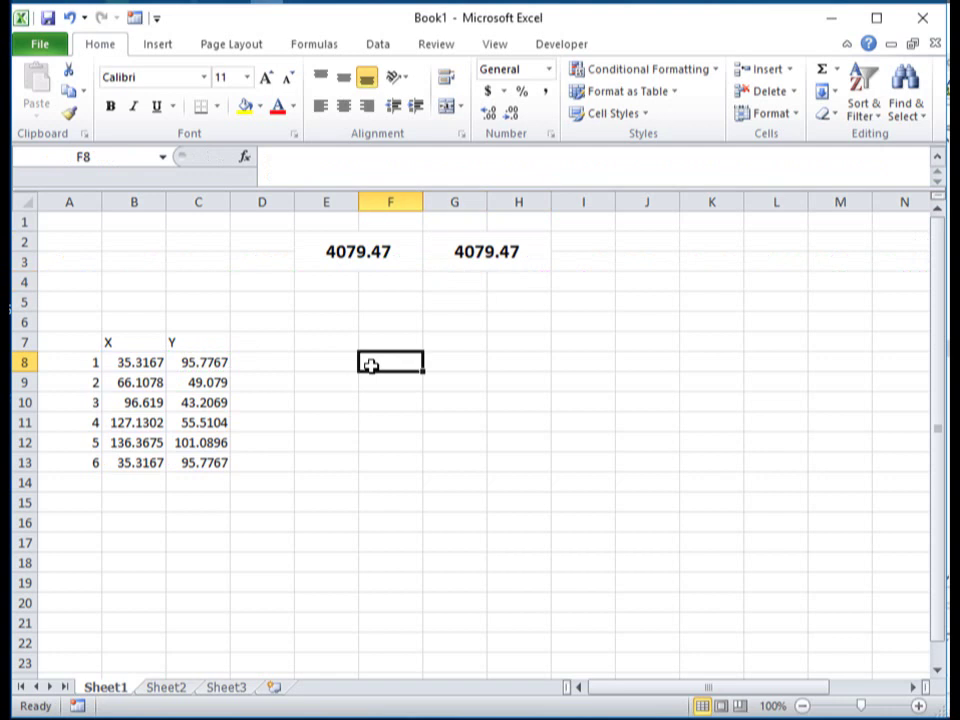
pyautogui.click(339, 253)
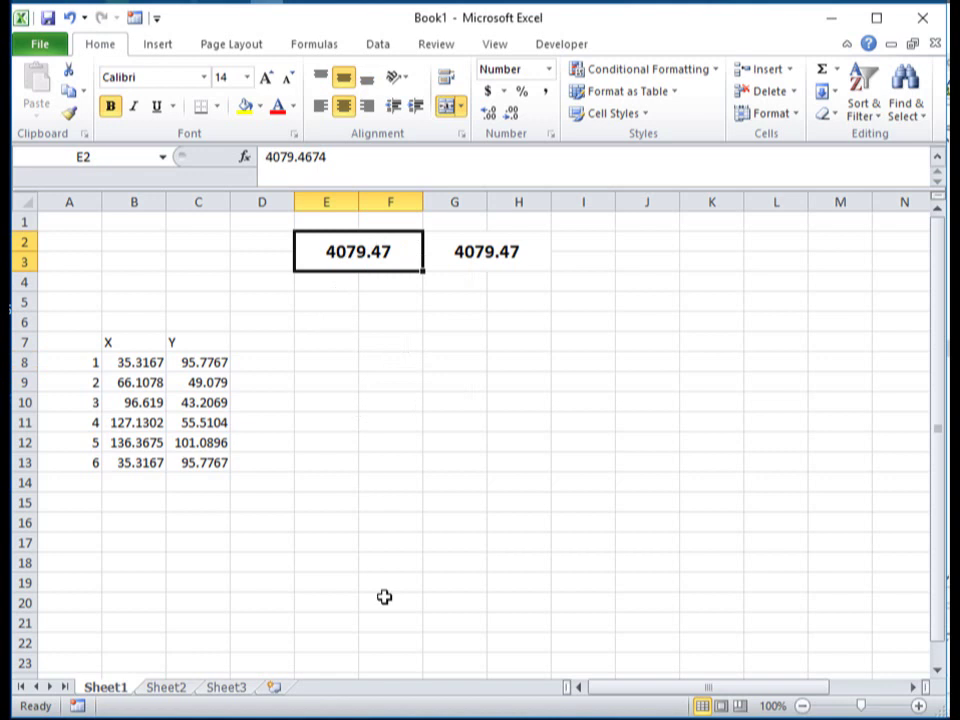
pyautogui.click(324, 716)
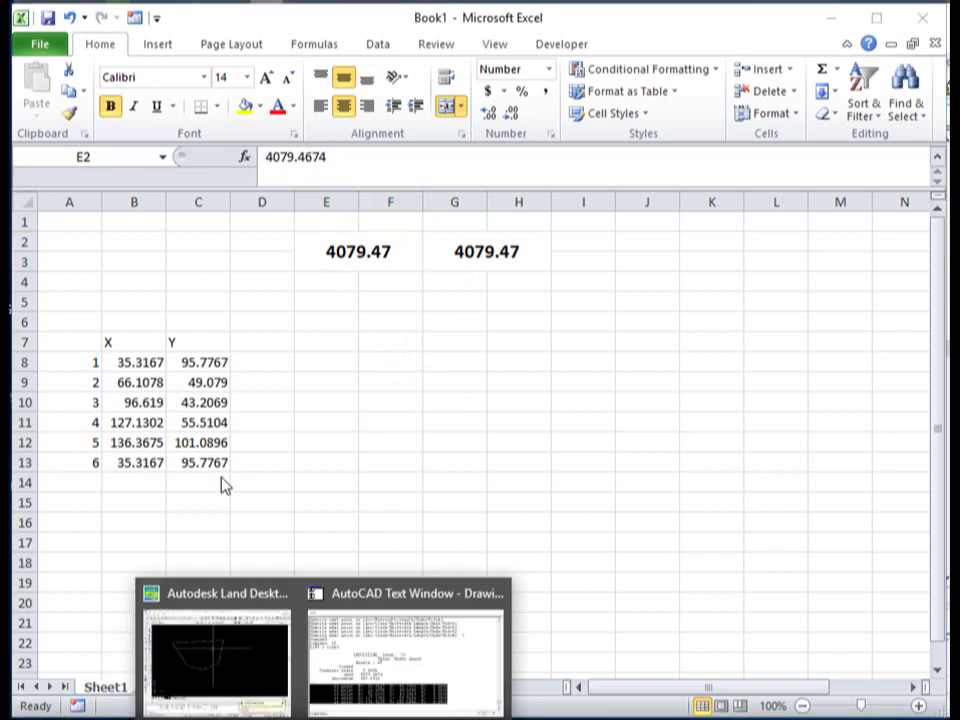
# Check the 4079.4674 area in Land Desktop's polyline listing, then close the listing and cancel the command.
pyautogui.click(372, 652)
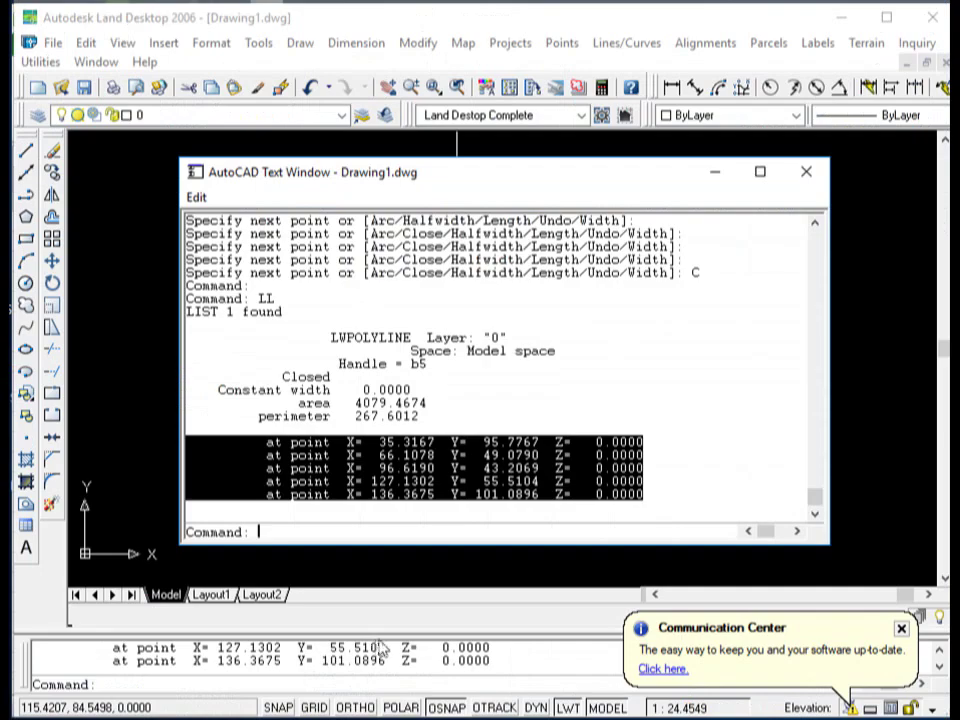
pyautogui.click(453, 431)
pyautogui.moveTo(428, 403); pyautogui.dragTo(364, 390)
pyautogui.doubleClick(390, 402)
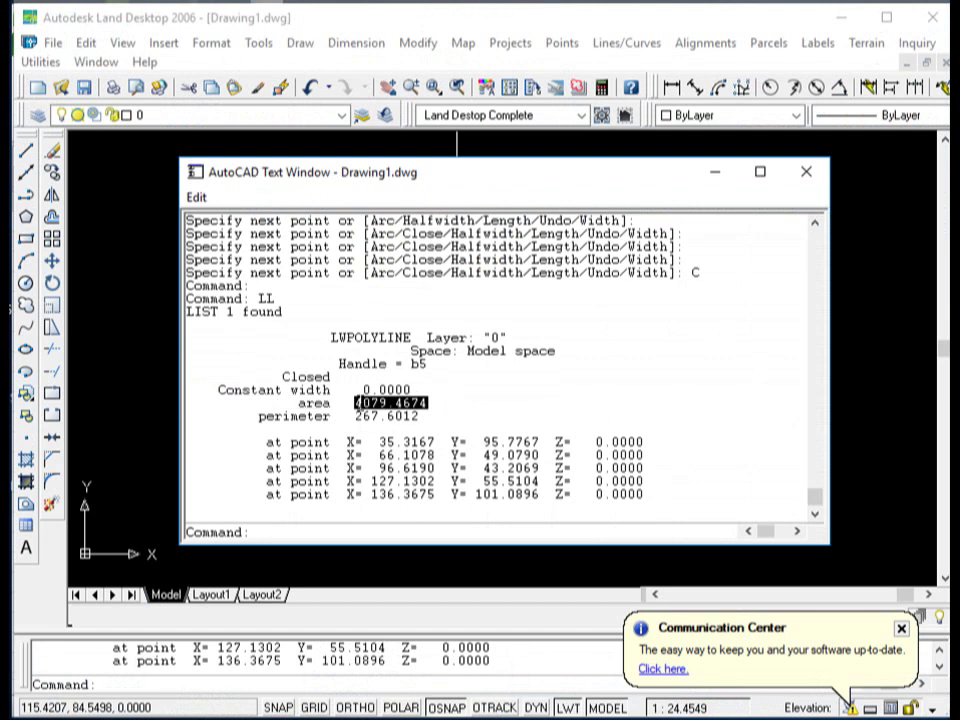
pyautogui.click(806, 172)
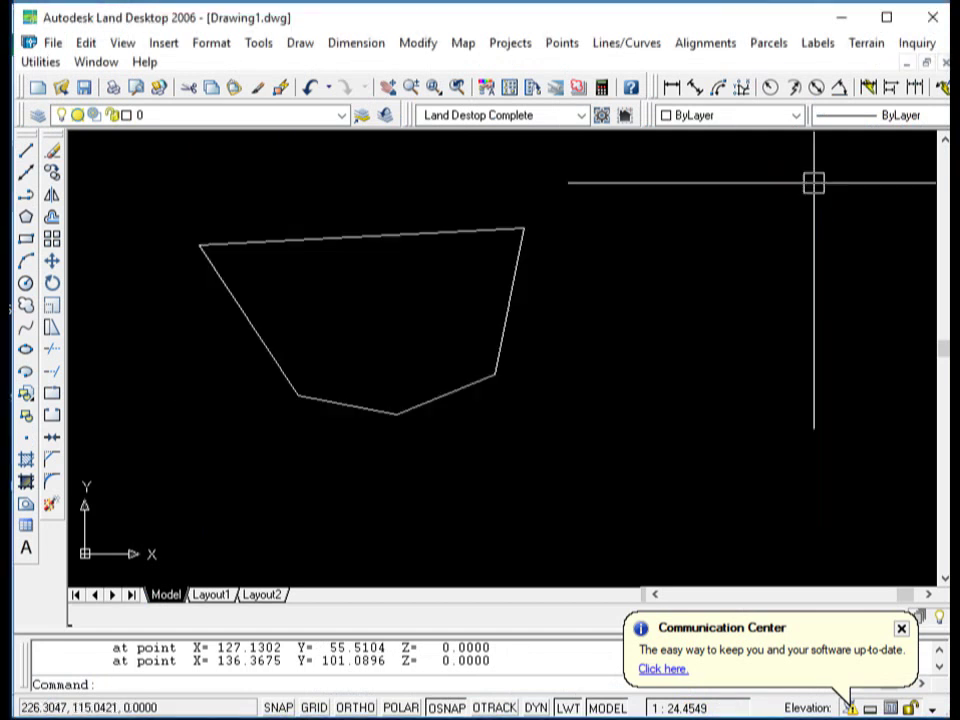
pyautogui.press('Escape')
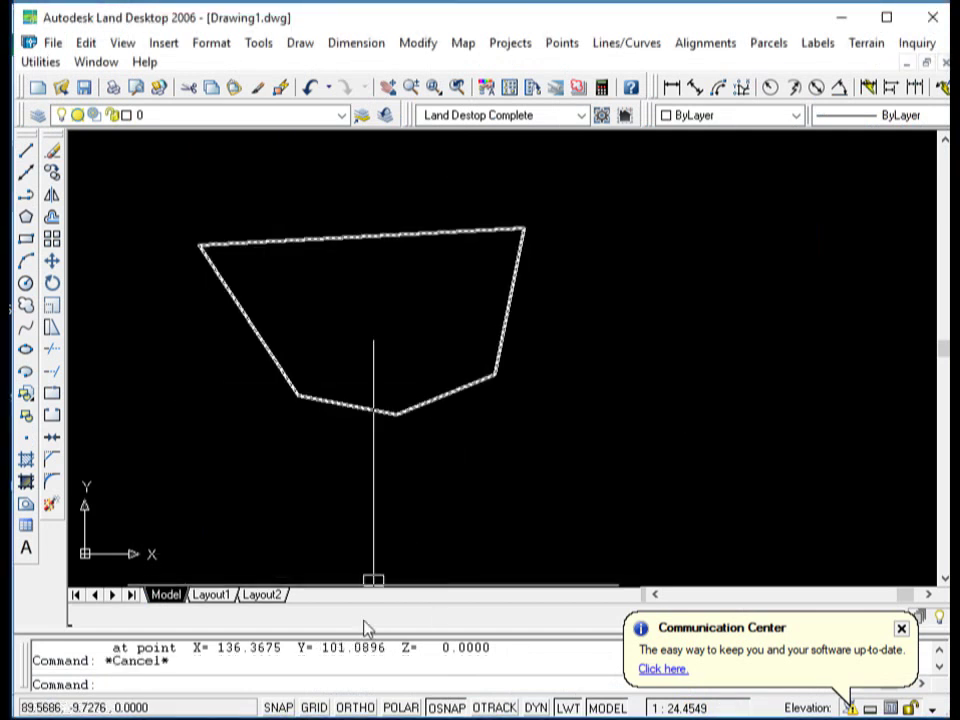
# Back in Excel, color the computed 4079.47 area in G2 red.
pyautogui.moveTo(372, 719)
pyautogui.click(440, 665)
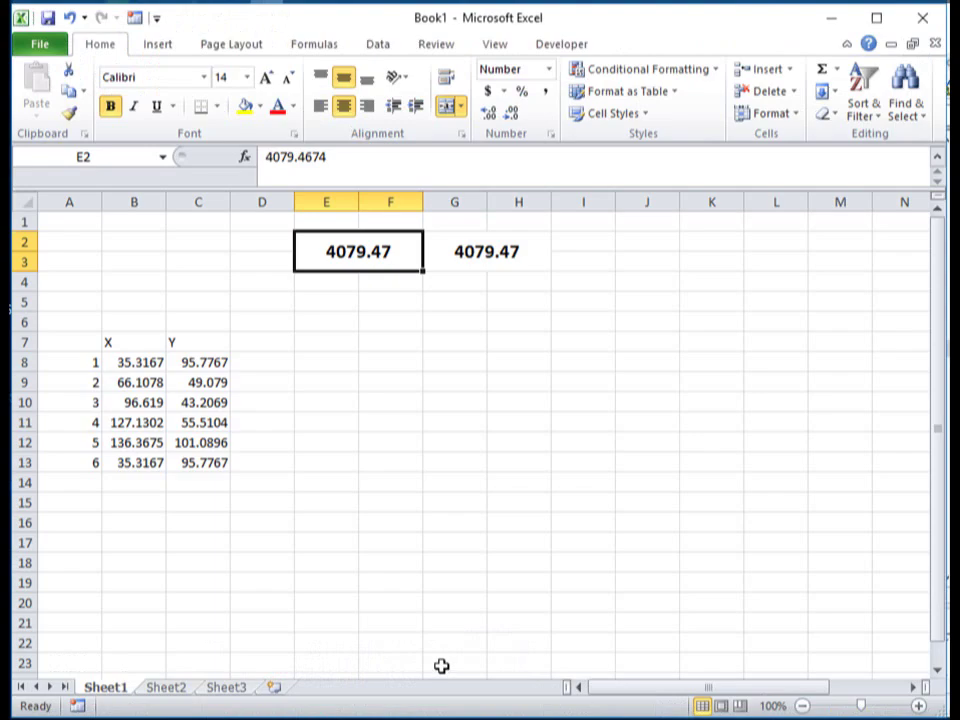
pyautogui.click(497, 257)
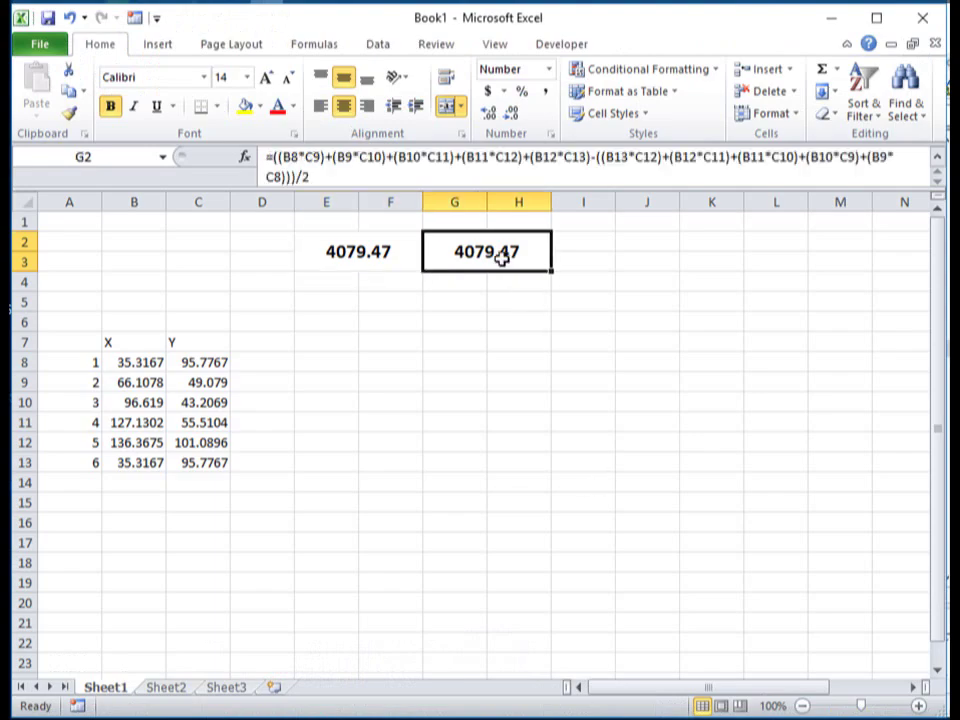
pyautogui.click(279, 107)
pyautogui.click(534, 463)
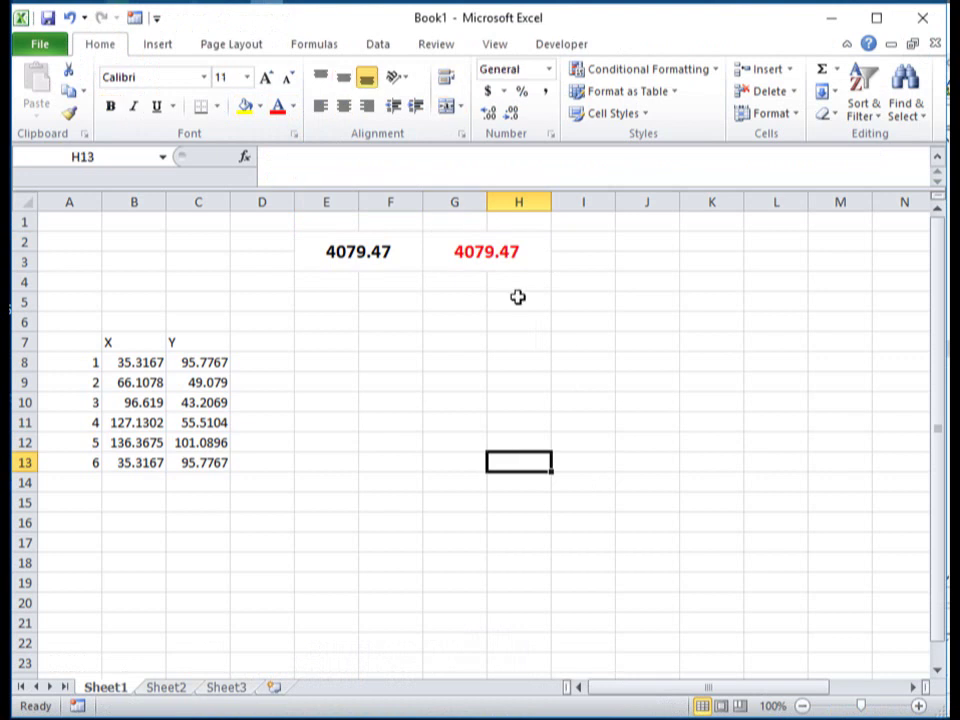
# Compare the red G2 result with the original area value in E2.
pyautogui.click(476, 250)
pyautogui.click(416, 405)
pyautogui.click(360, 266)
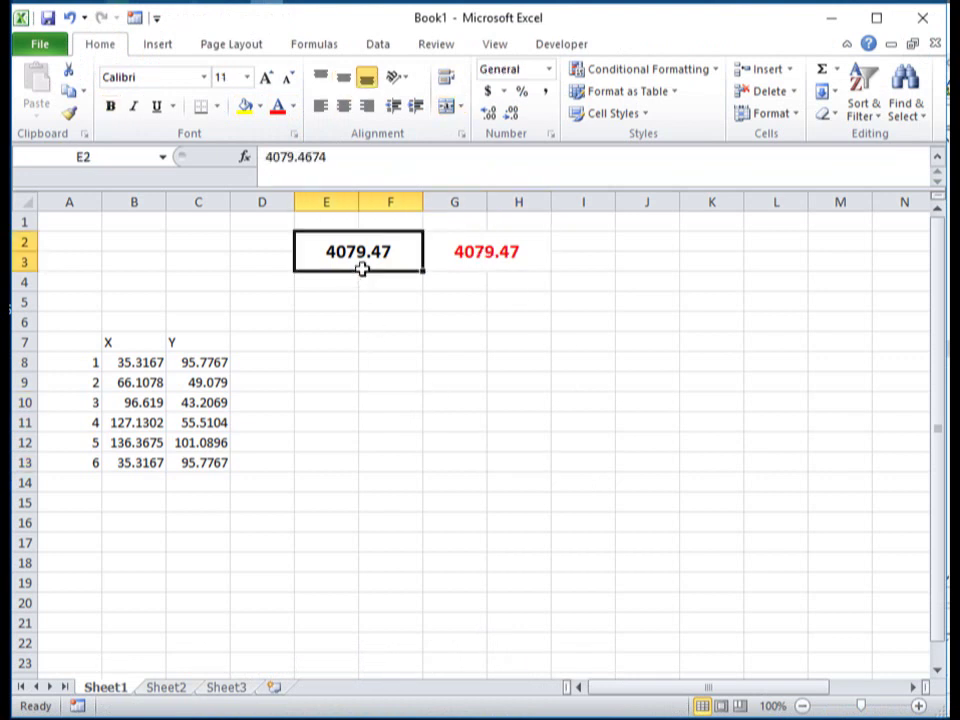
pyautogui.click(471, 252)
pyautogui.click(379, 255)
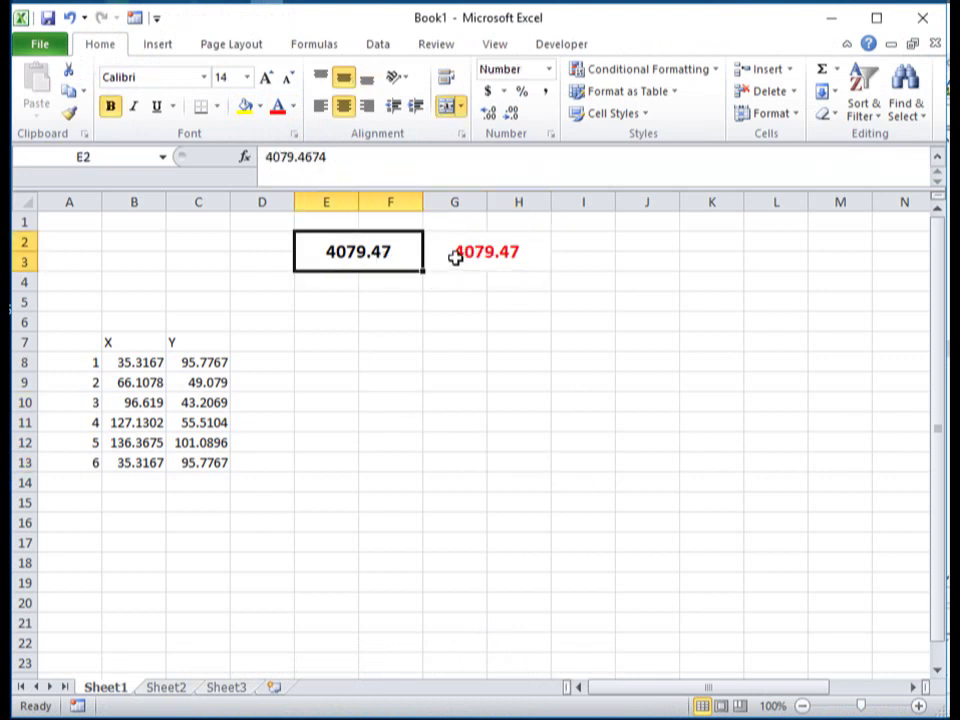
pyautogui.click(455, 256)
pyautogui.click(325, 465)
pyautogui.scroll(-2, 325, 476)
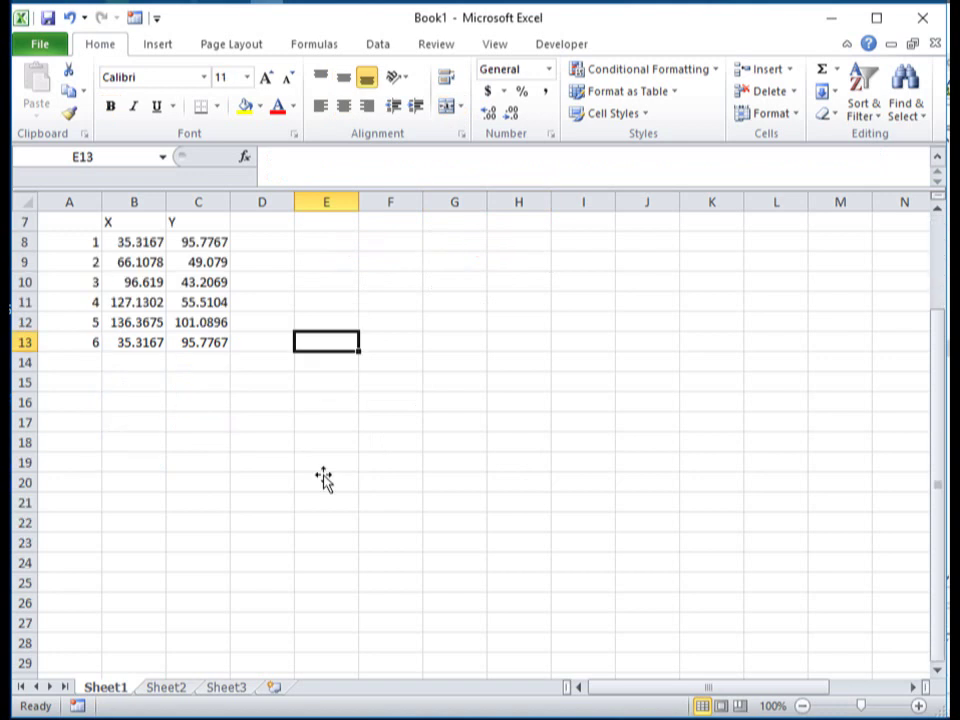
pyautogui.scroll(2, 330, 475)
pyautogui.moveTo(133, 362); pyautogui.dragTo(206, 463)
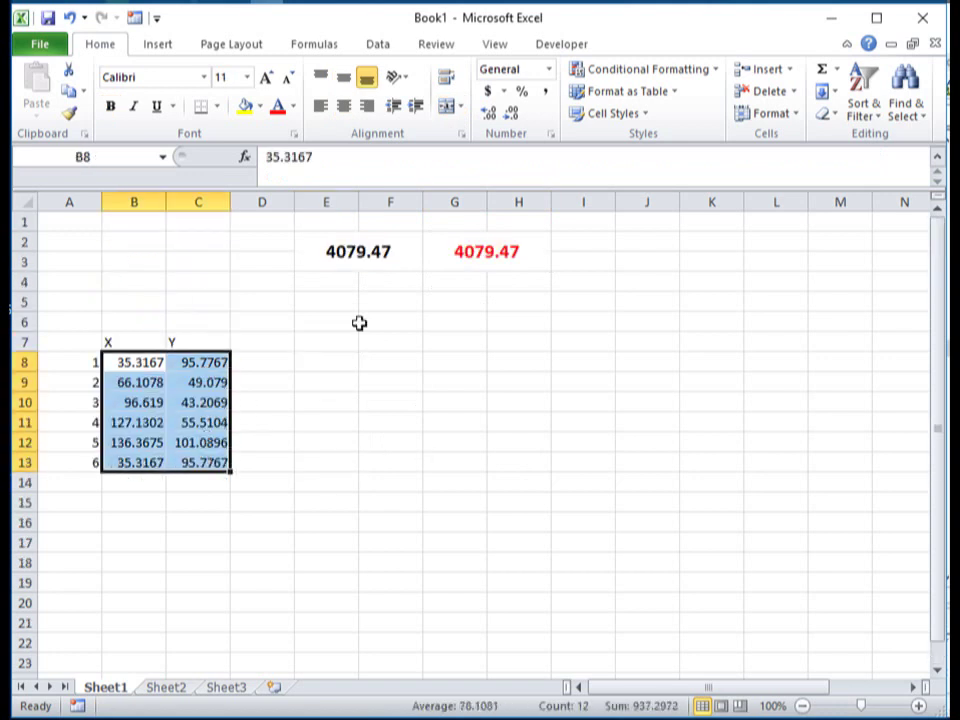
pyautogui.click(167, 48)
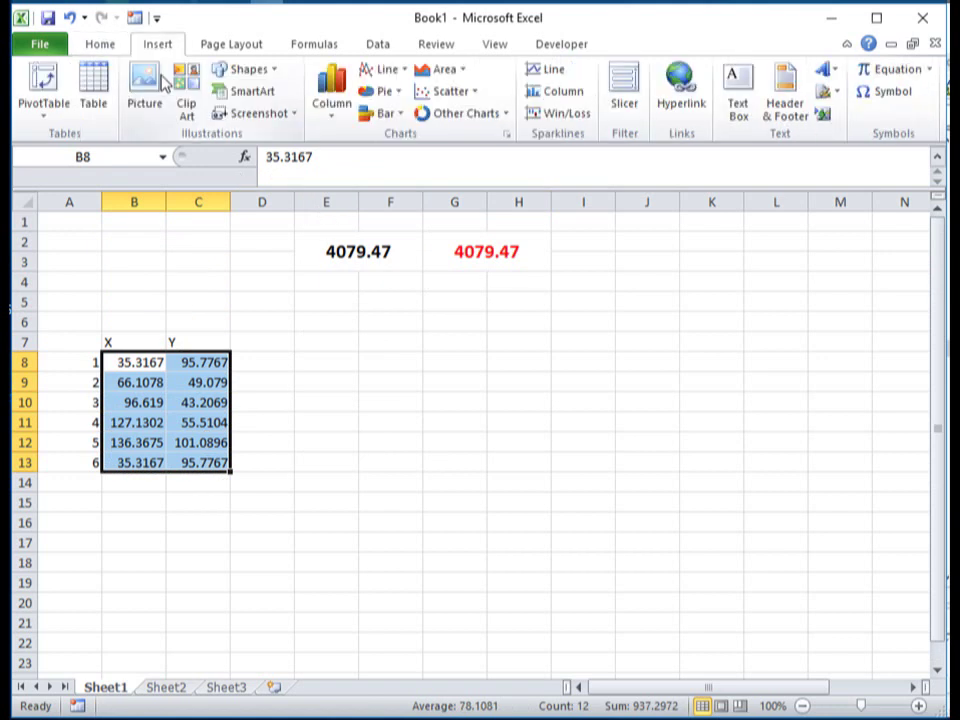
pyautogui.click(465, 96)
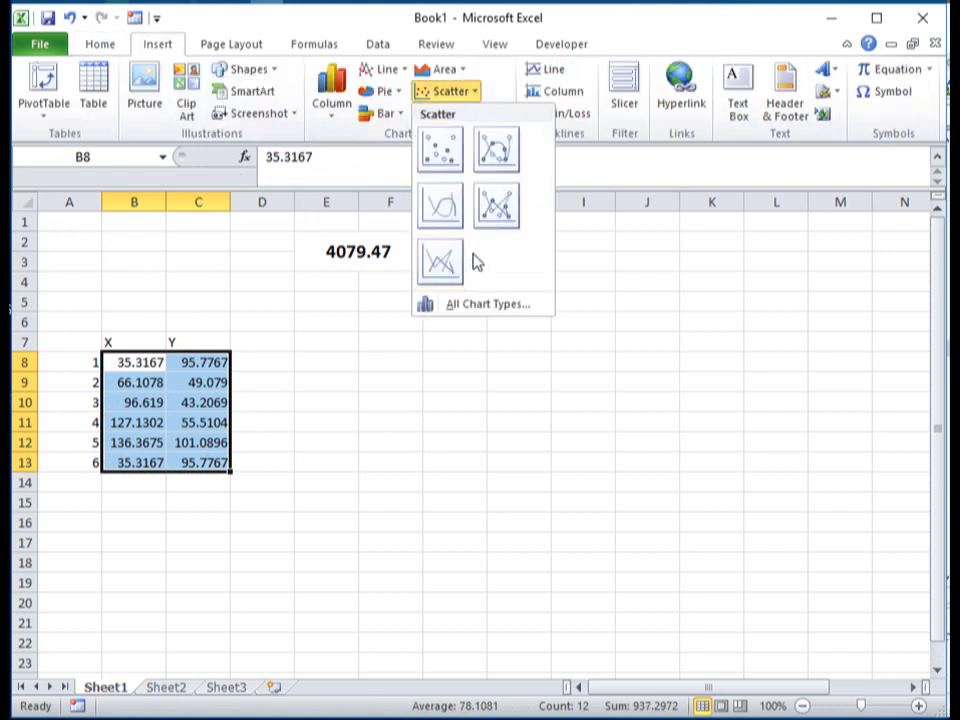
pyautogui.click(496, 206)
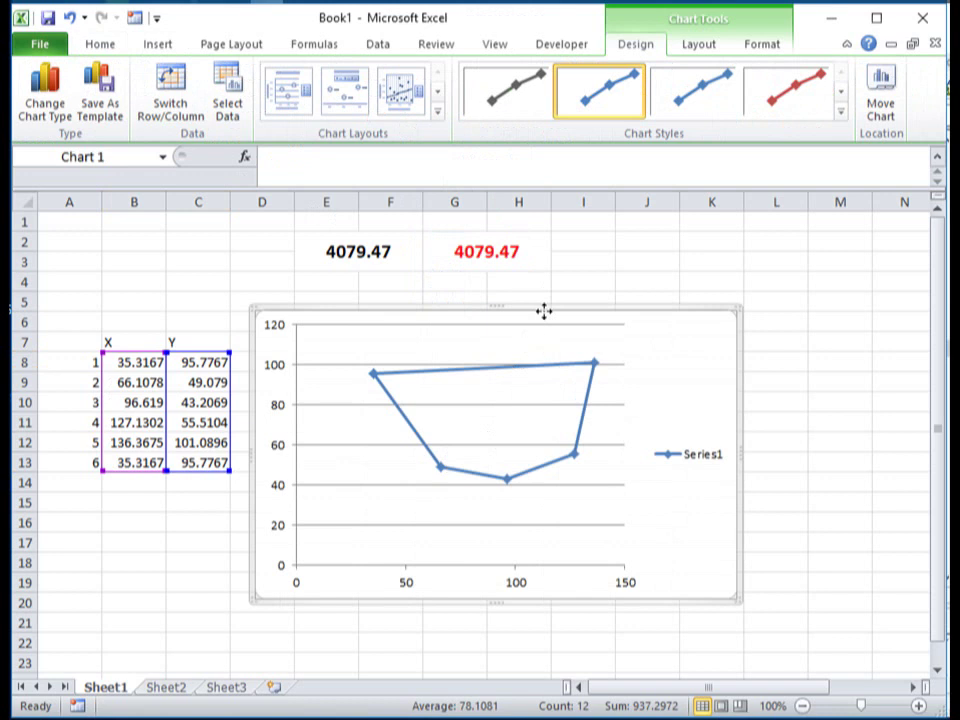
pyautogui.moveTo(544, 311); pyautogui.dragTo(585, 315)
pyautogui.click(212, 582)
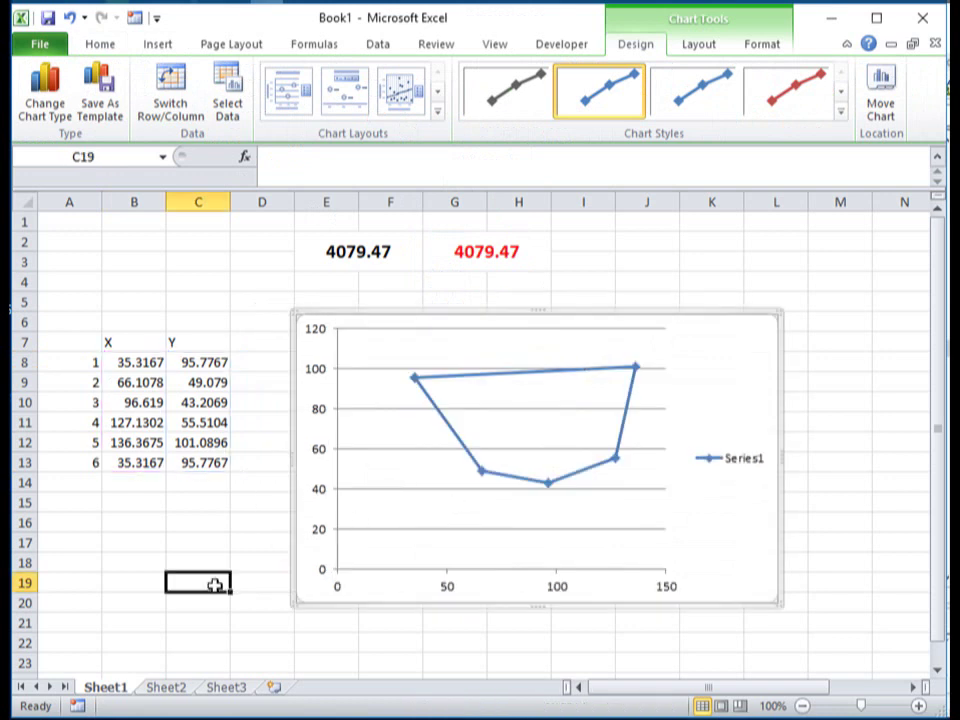
pyautogui.click(209, 549)
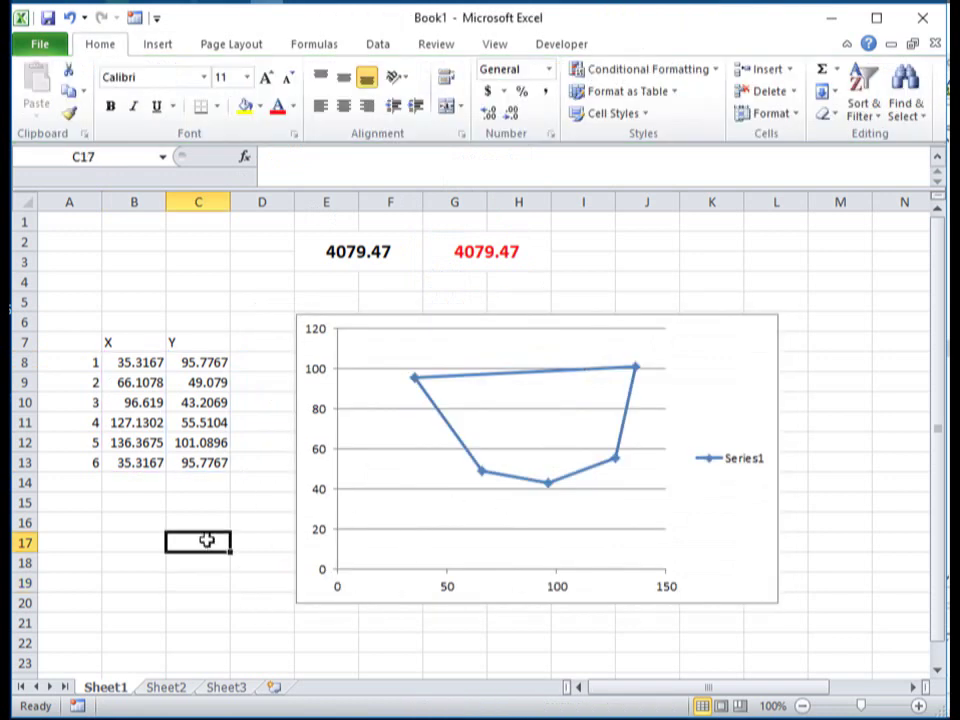
pyautogui.scroll(-3, 206, 540)
pyautogui.scroll(3, 206, 540)
pyautogui.click(160, 281)
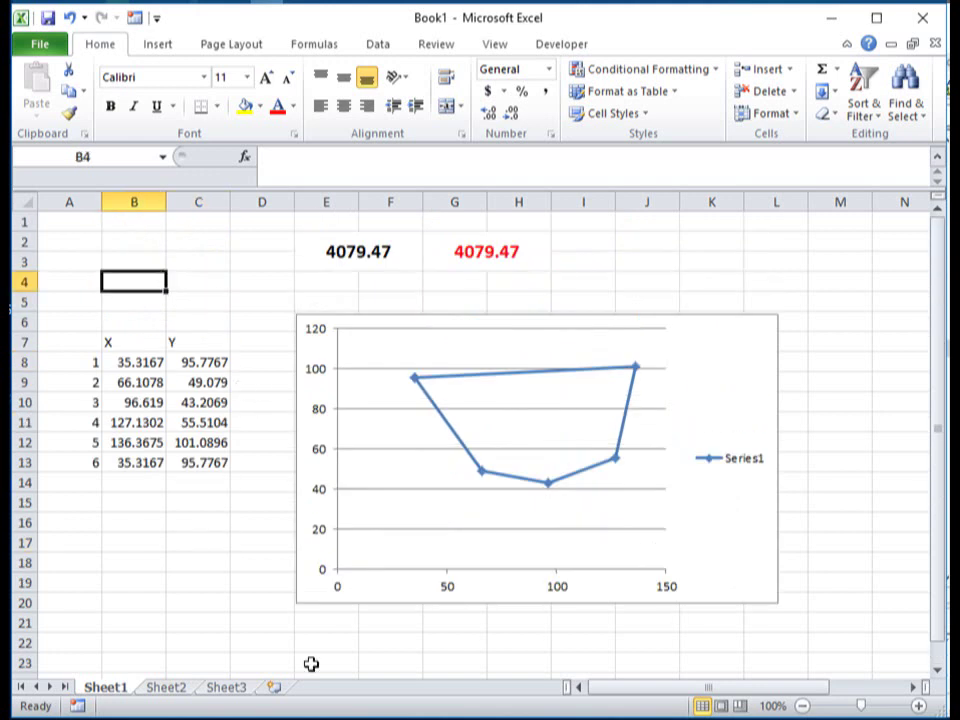
# Switch to Land Desktop and window-select the polygon's polyline.
pyautogui.hotkey('alt', 'Tab')
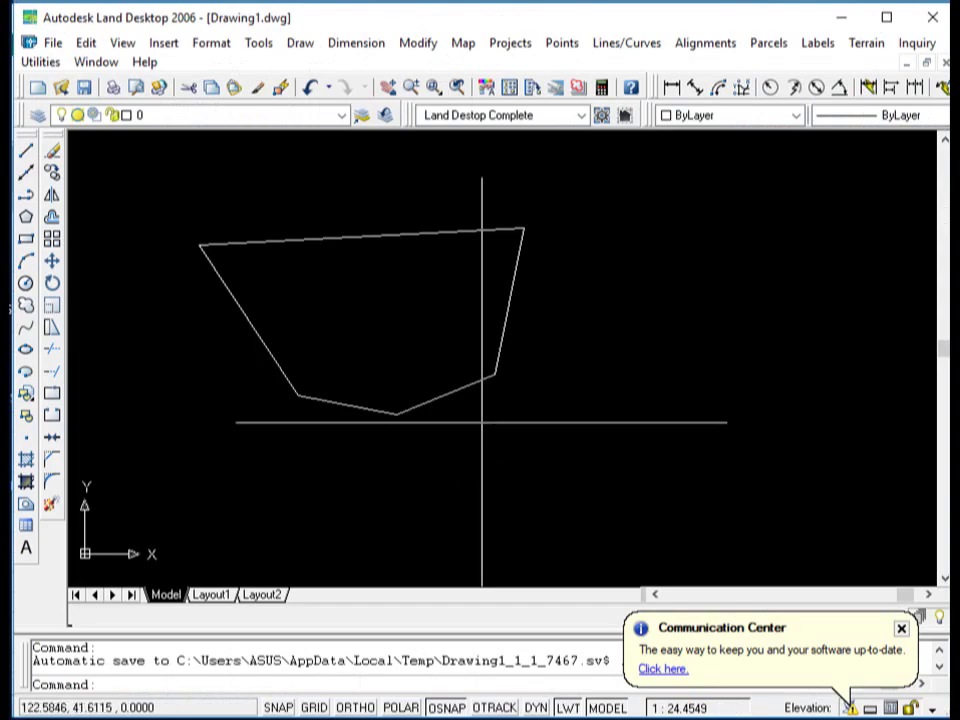
pyautogui.scroll(-2, 482, 420)
pyautogui.scroll(3, 511, 367)
pyautogui.click(511, 367)
pyautogui.click(401, 304)
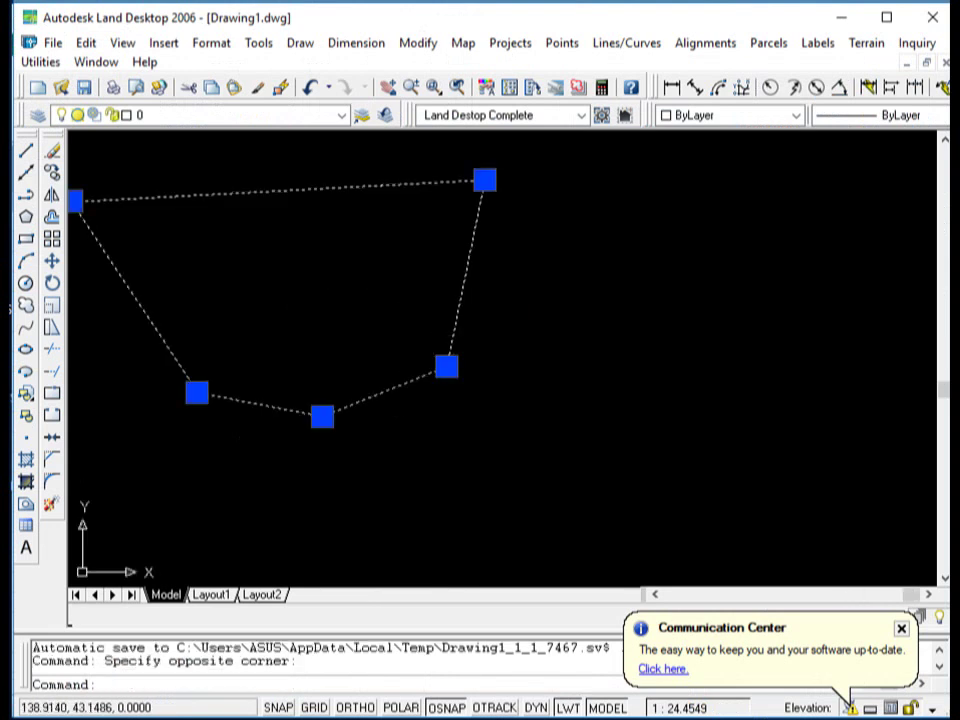
pyautogui.scroll(-3, 540, 436)
pyautogui.write('LL')
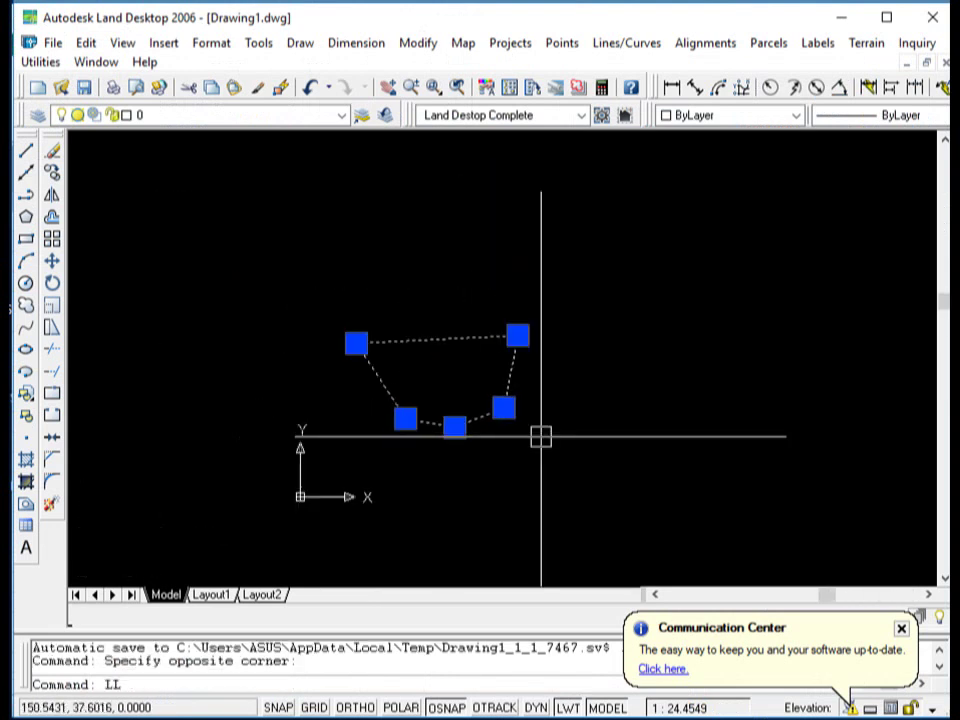
# List the polyline, confirming area 4079.4674 and perimeter 267.6012, then hide the listing.
pyautogui.press('Return')
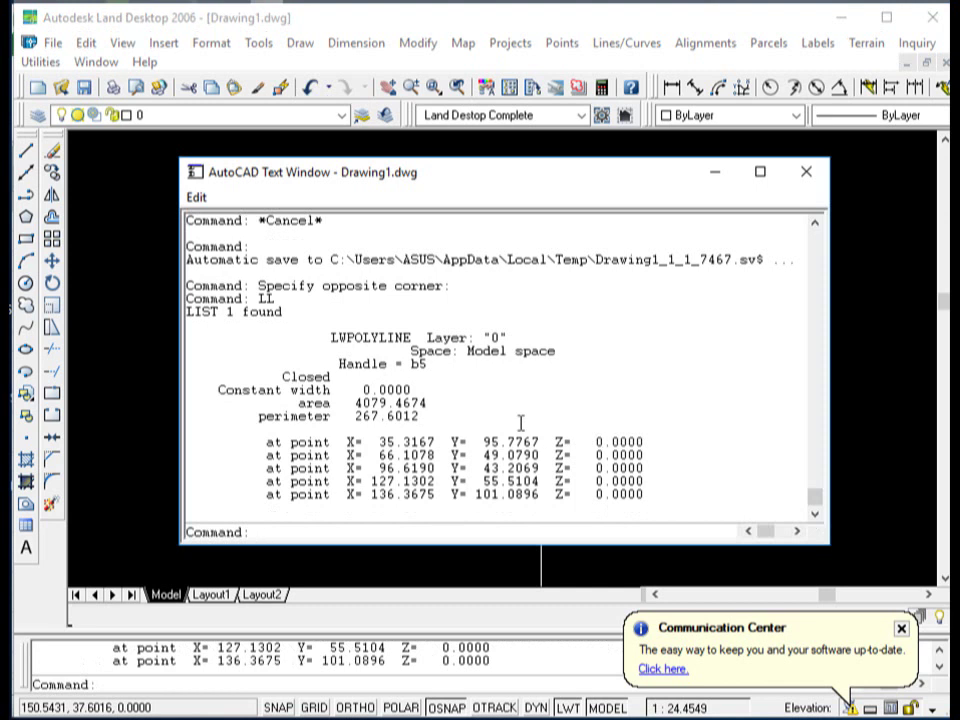
pyautogui.moveTo(436, 412); pyautogui.dragTo(372, 403)
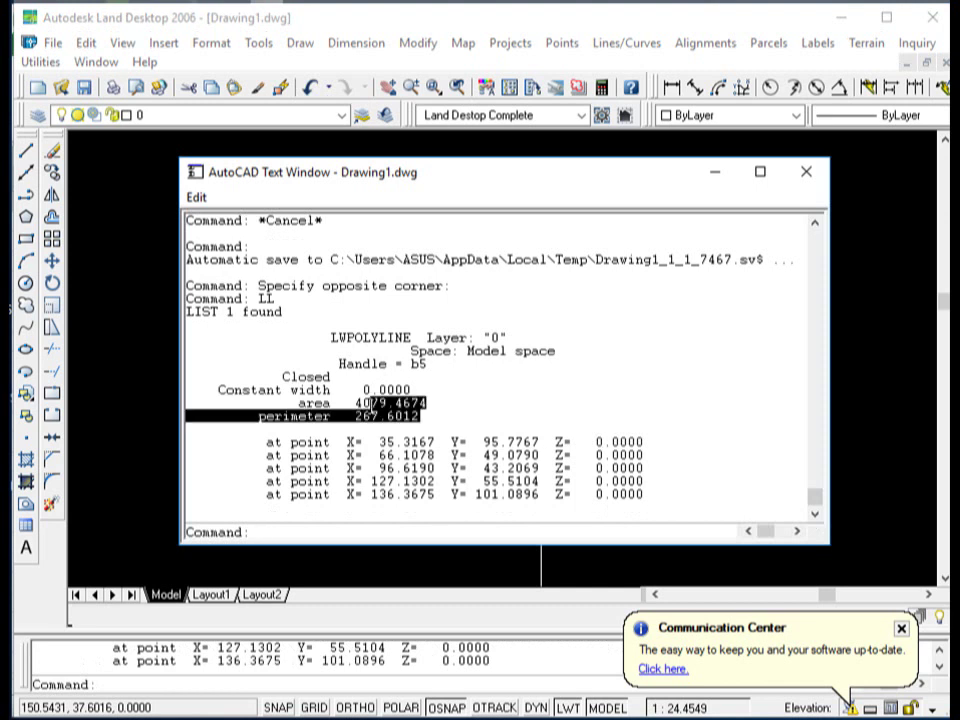
pyautogui.click(505, 411)
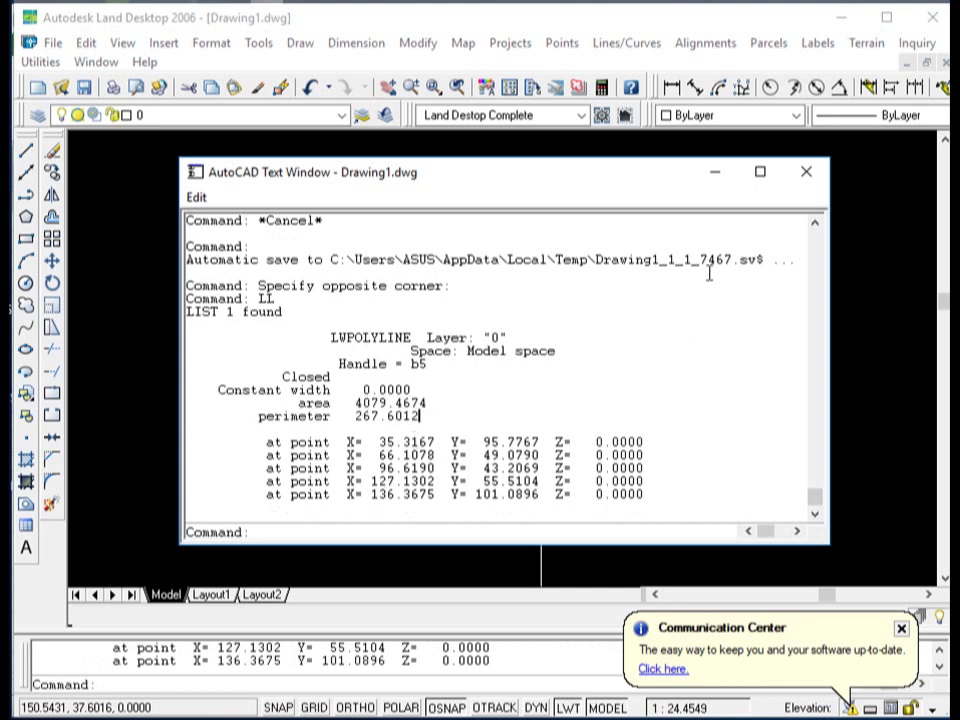
pyautogui.click(716, 170)
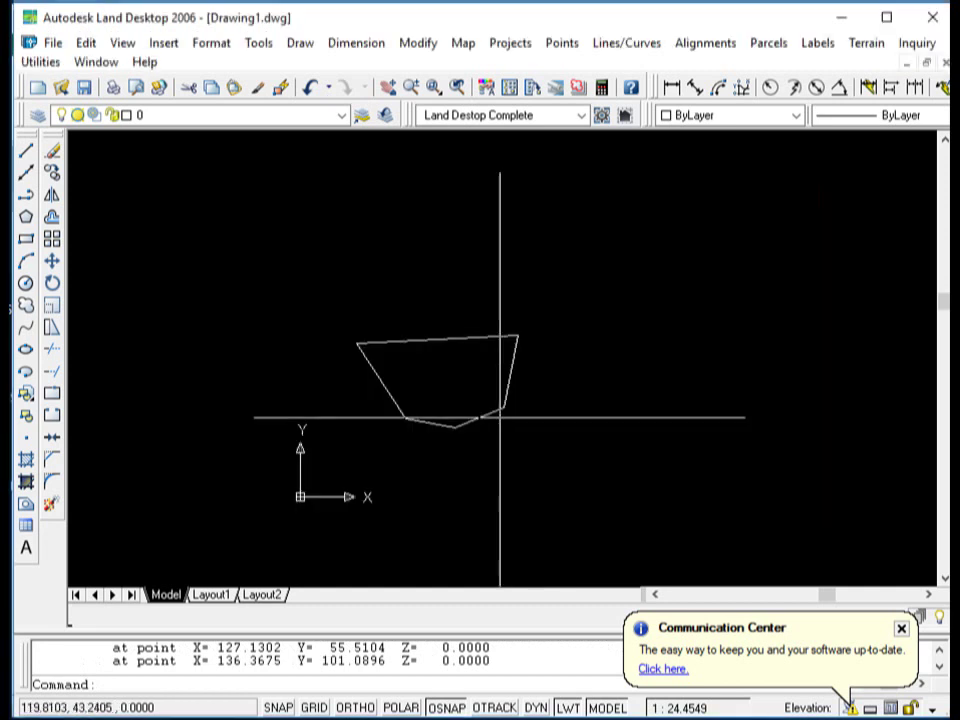
pyautogui.click(467, 677)
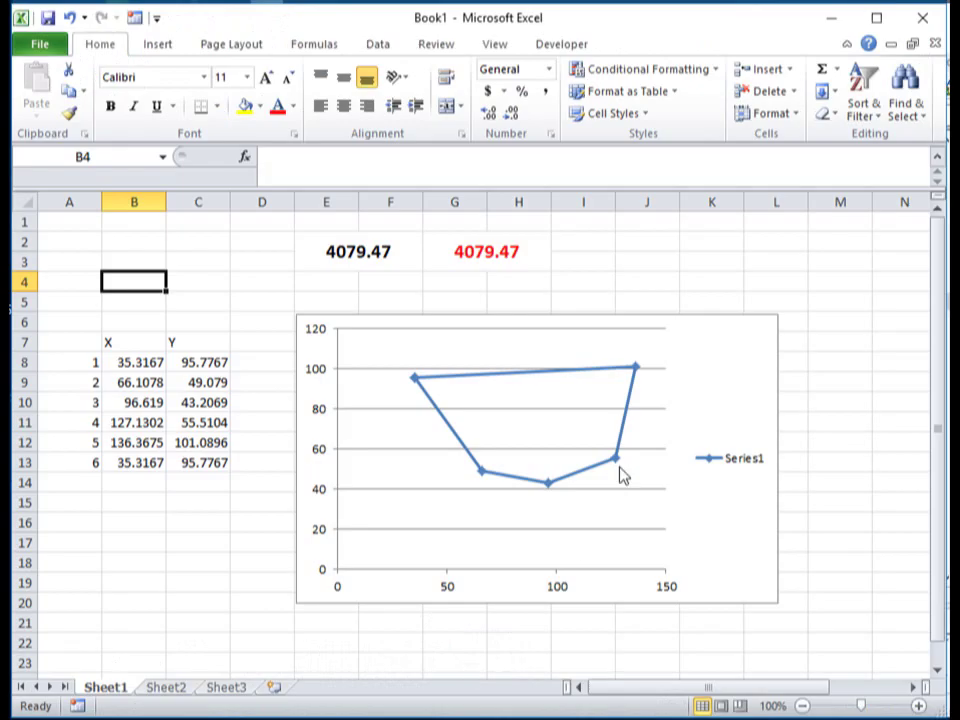
pyautogui.click(750, 258)
pyautogui.click(463, 253)
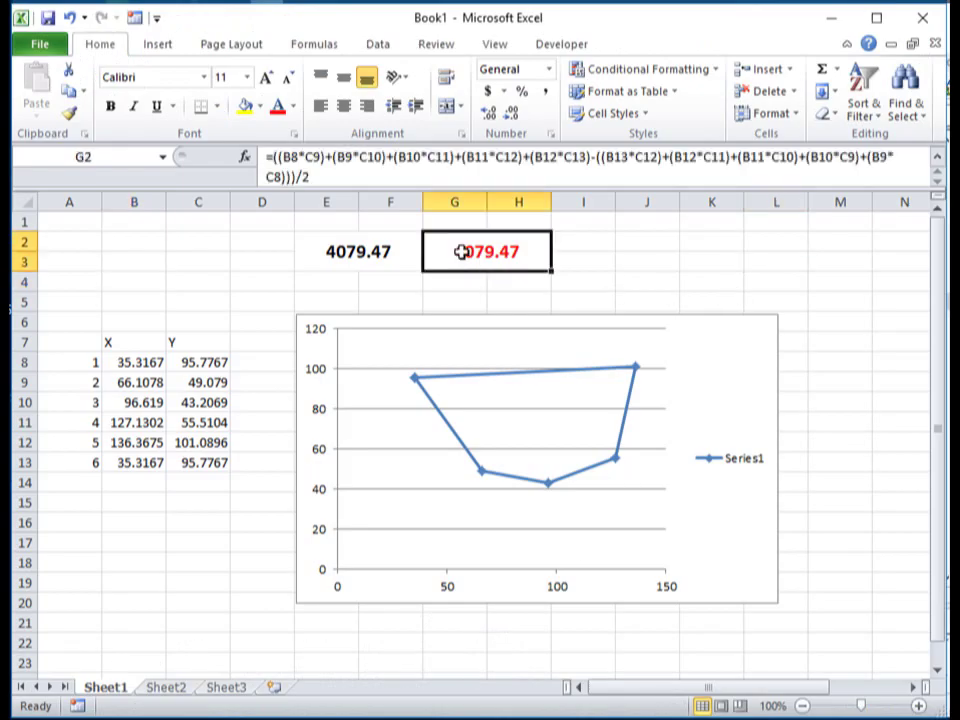
pyautogui.click(647, 261)
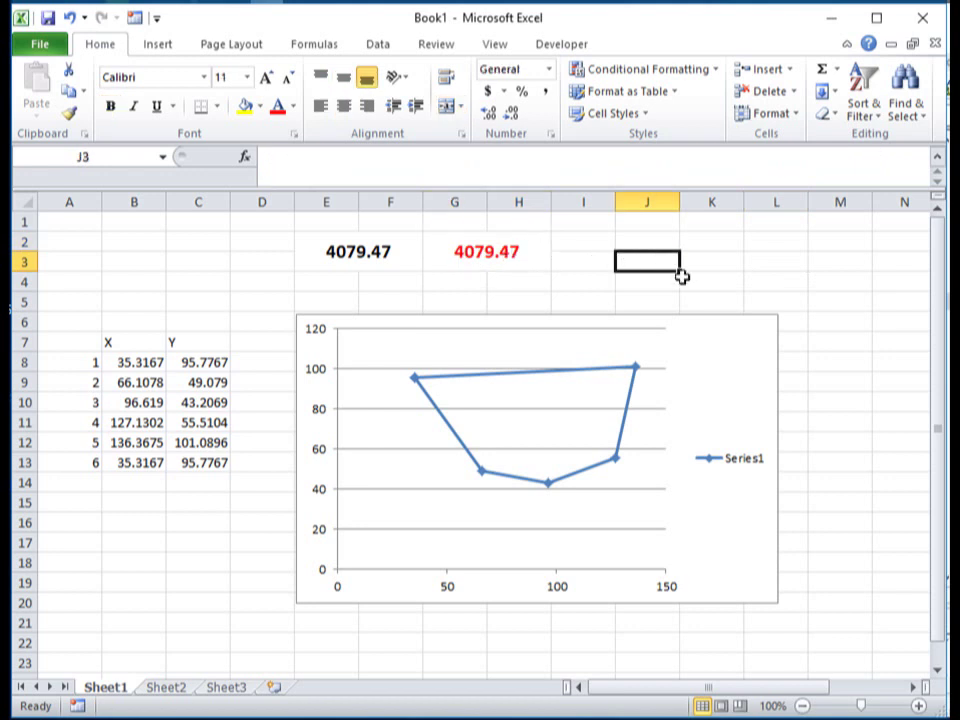
pyautogui.click(769, 268)
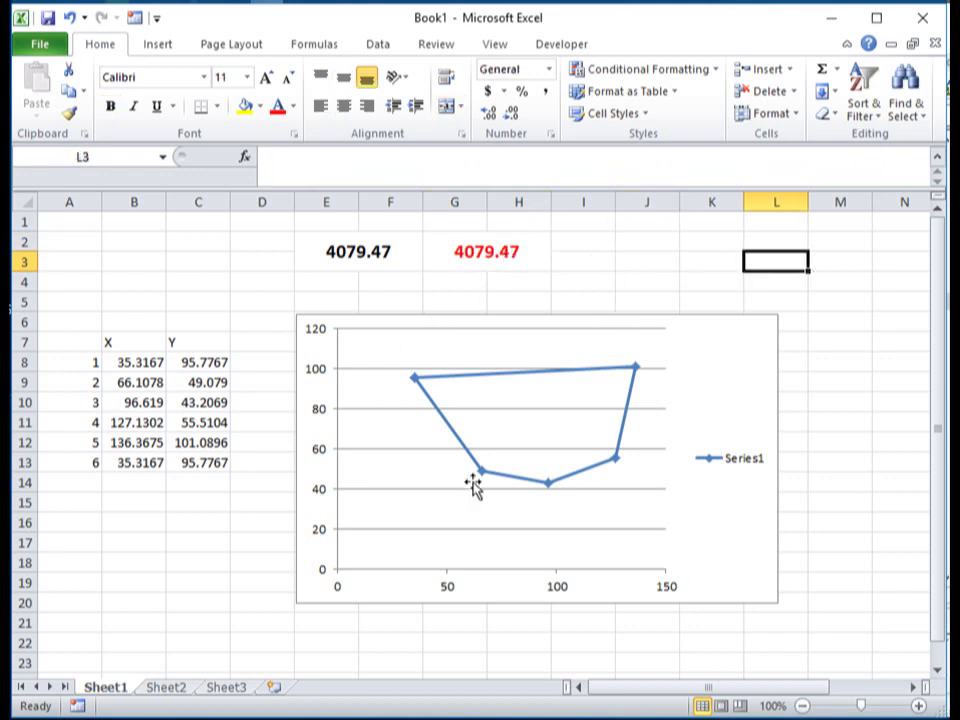
pyautogui.scroll(-1, 493, 468)
pyautogui.scroll(-1, 493, 468)
pyautogui.scroll(1, 480, 470)
pyautogui.click(205, 509)
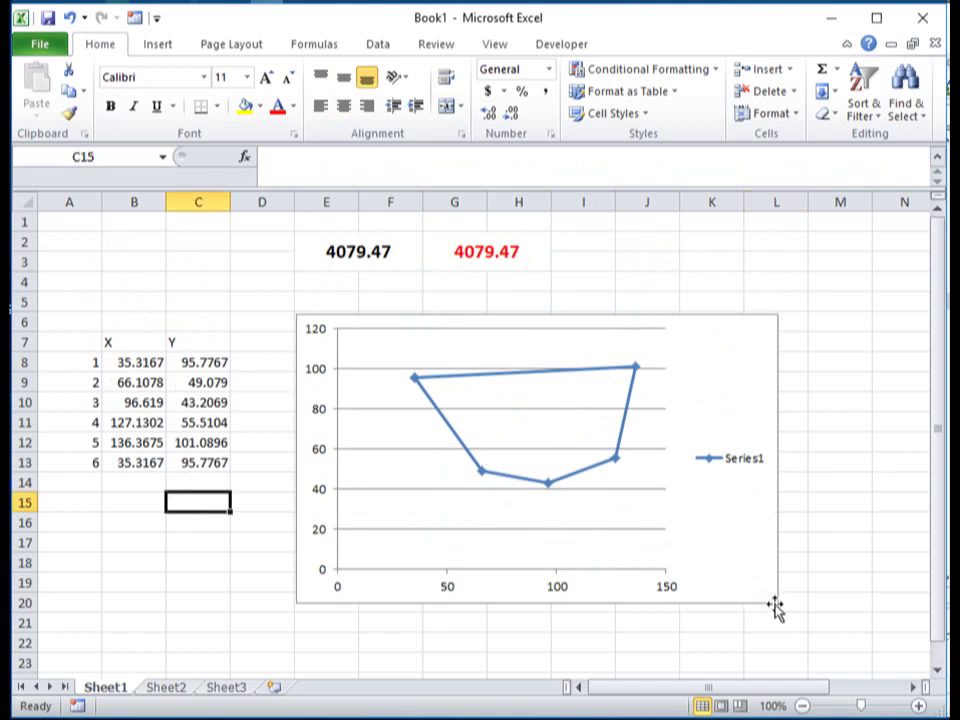
# Drag the chart's plot area right and up, then deselect the chart.
pyautogui.moveTo(484, 514); pyautogui.dragTo(560, 493)
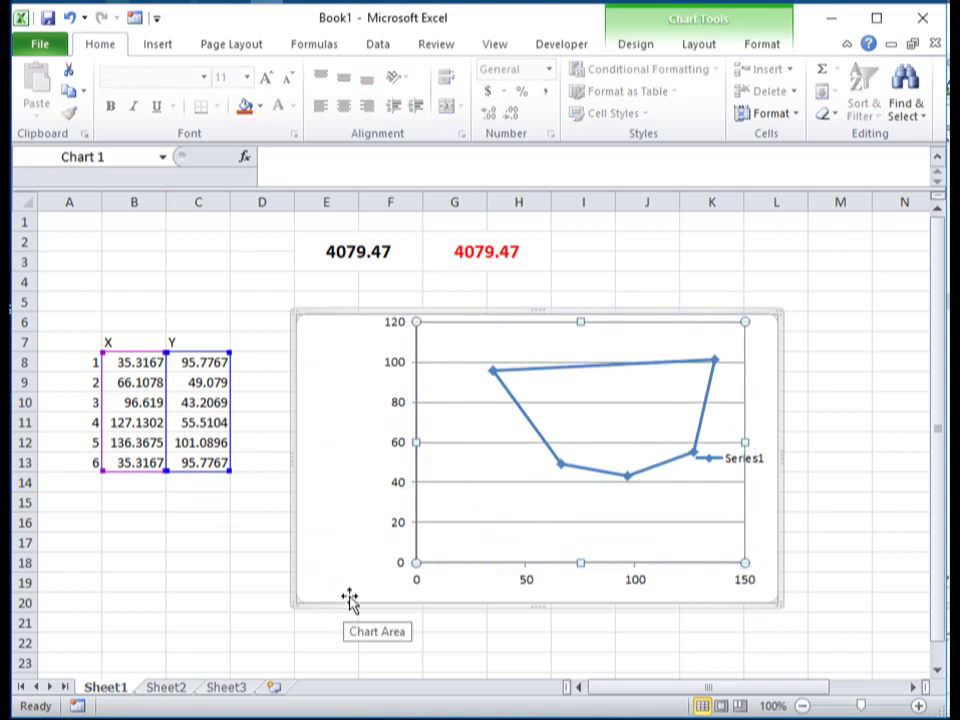
pyautogui.click(193, 598)
pyautogui.scroll(-5, 208, 598)
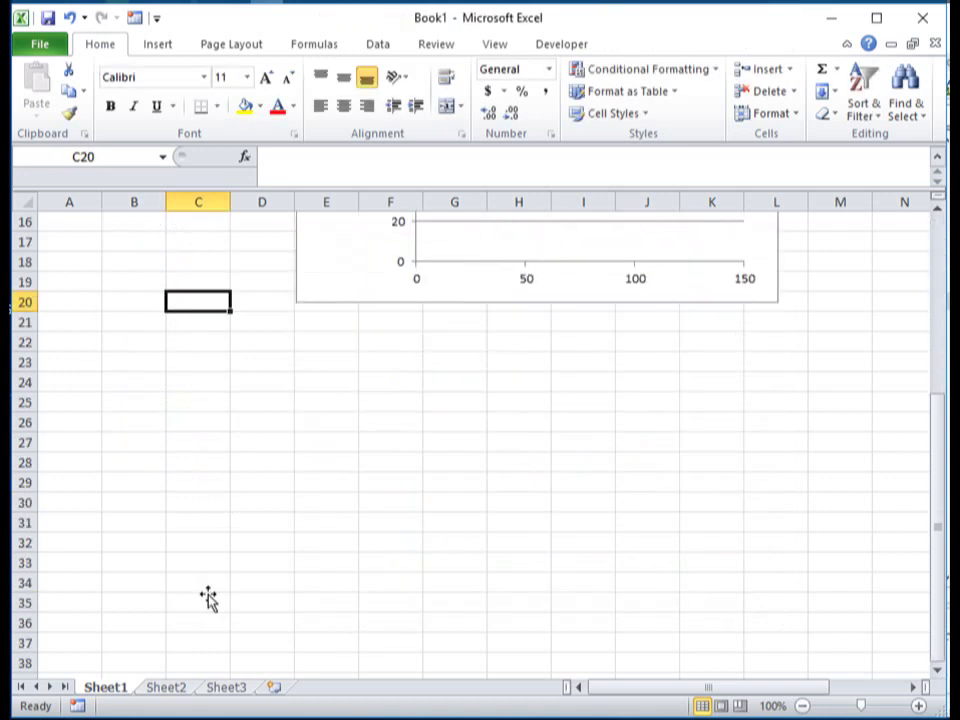
pyautogui.scroll(5, 208, 598)
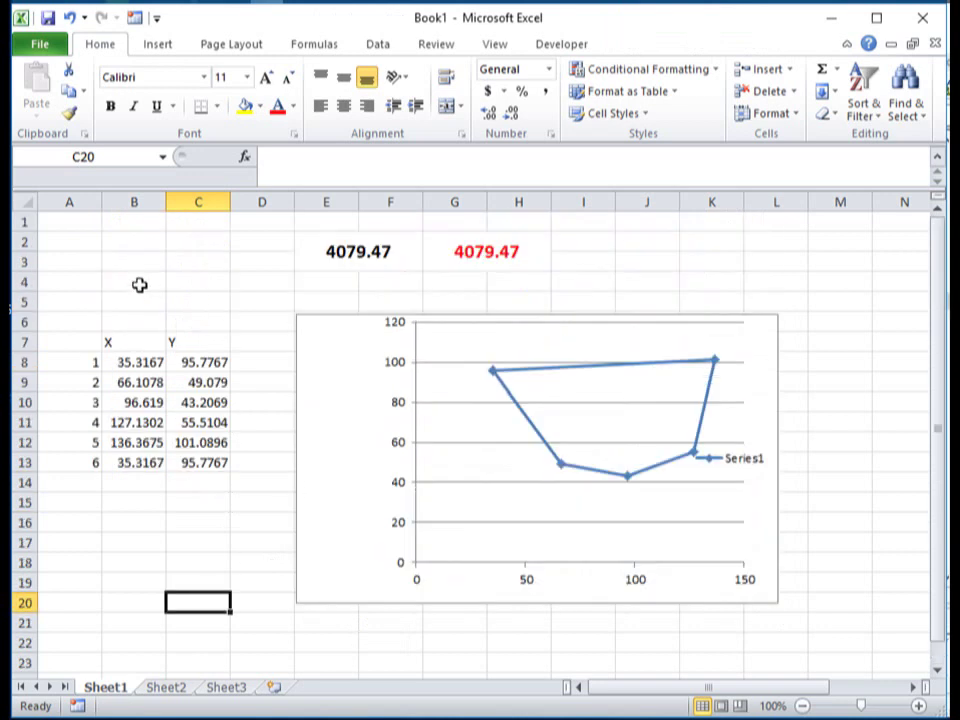
# Select ranges of the vertex table, then clear the selection.
pyautogui.moveTo(137, 283); pyautogui.dragTo(224, 284)
pyautogui.click(193, 538)
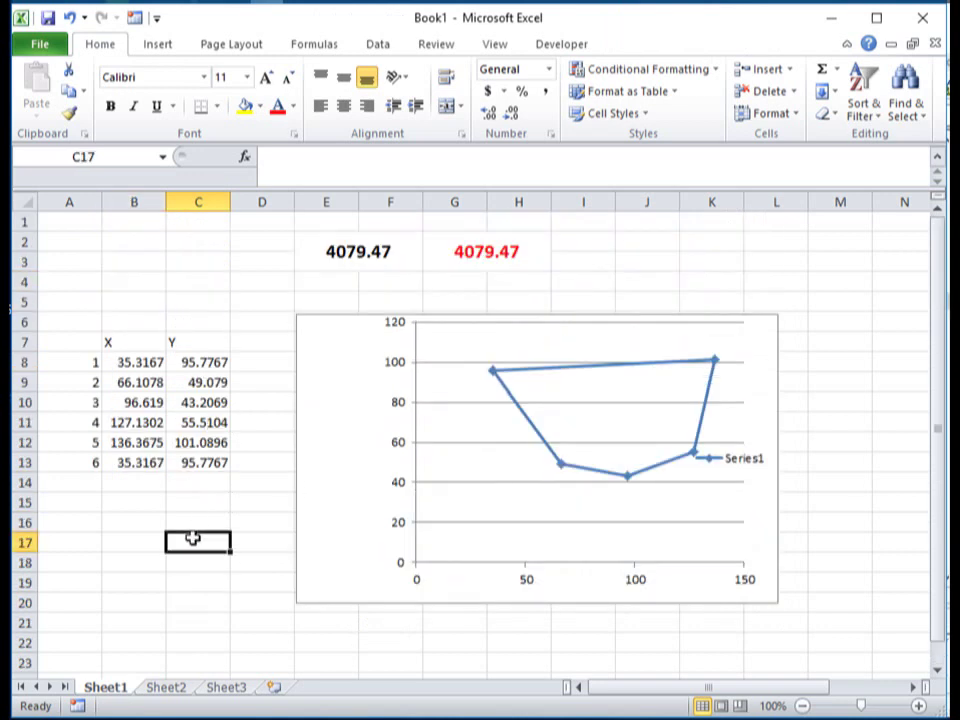
pyautogui.moveTo(79, 327); pyautogui.dragTo(242, 529)
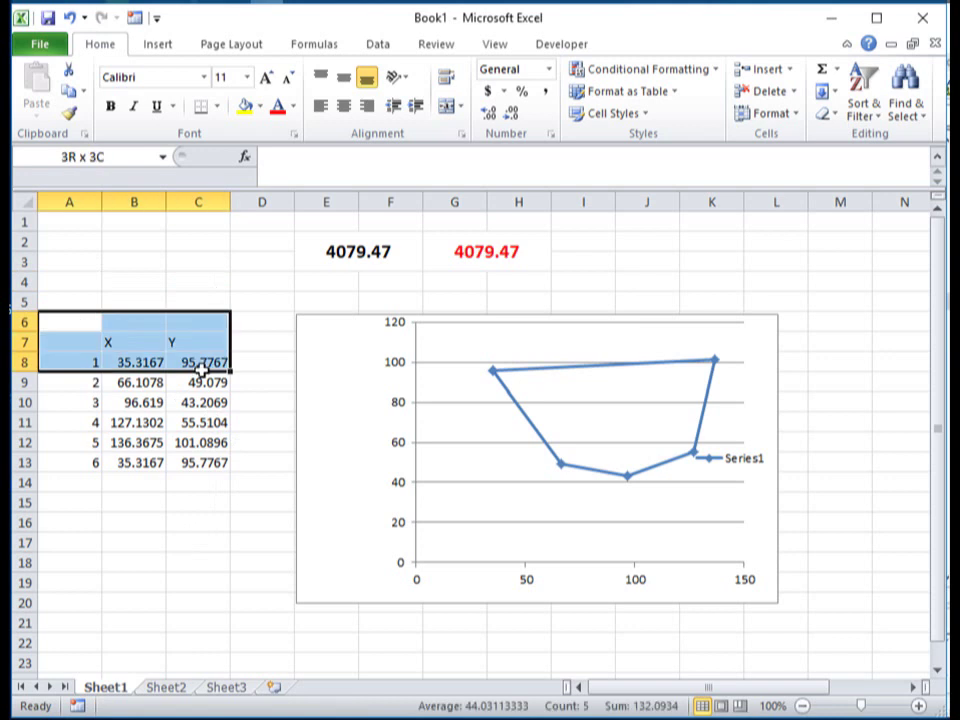
pyautogui.click(205, 630)
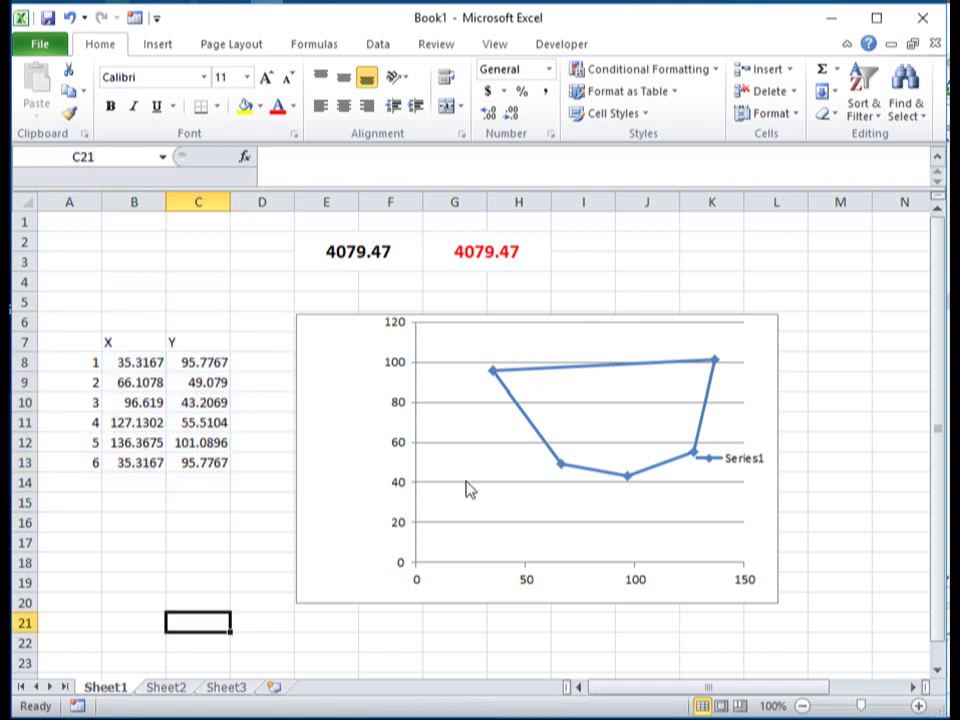
pyautogui.click(206, 578)
pyautogui.scroll(-3, 510, 459)
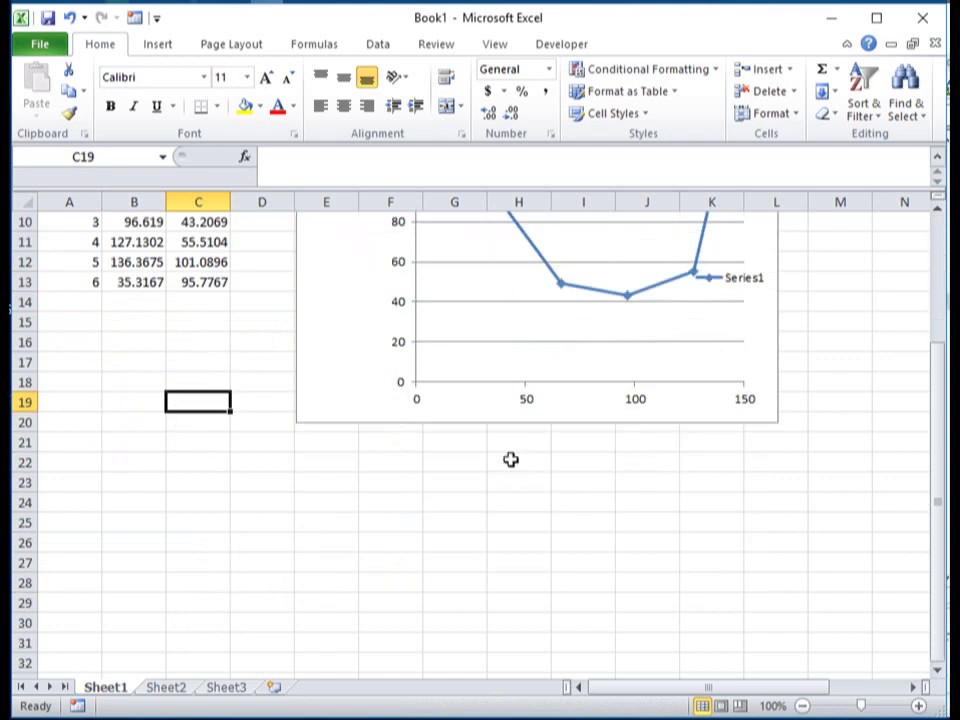
pyautogui.scroll(3, 512, 463)
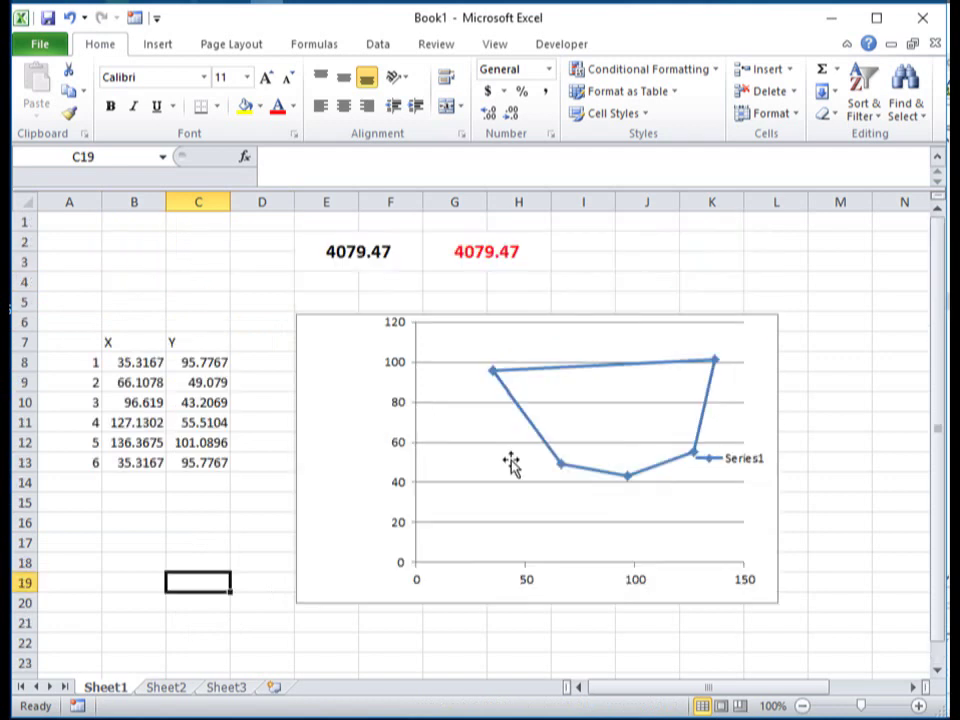
pyautogui.click(877, 305)
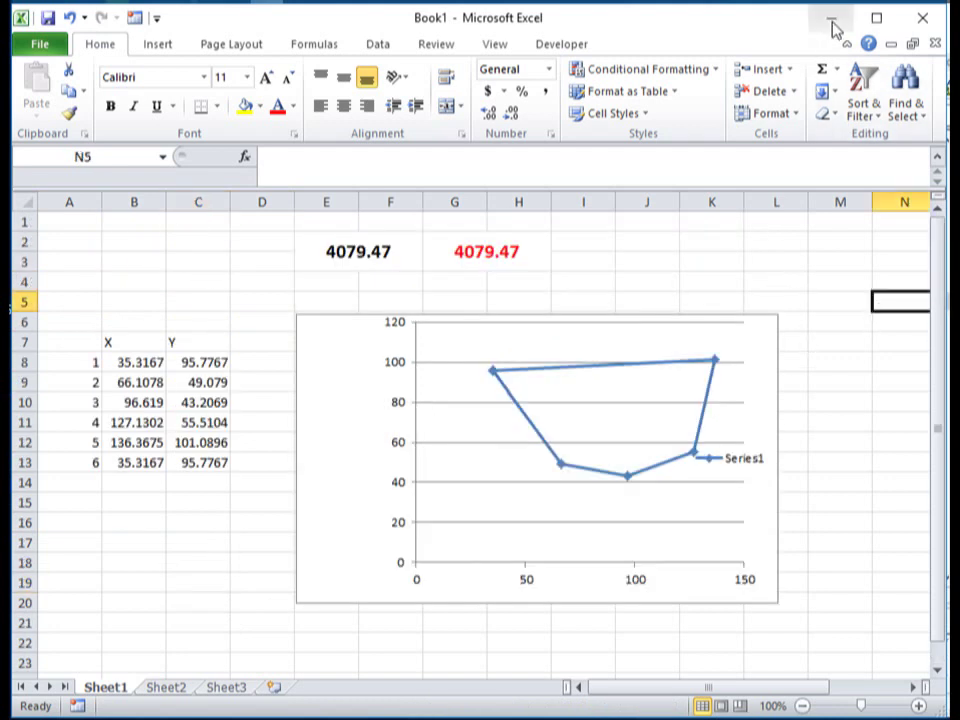